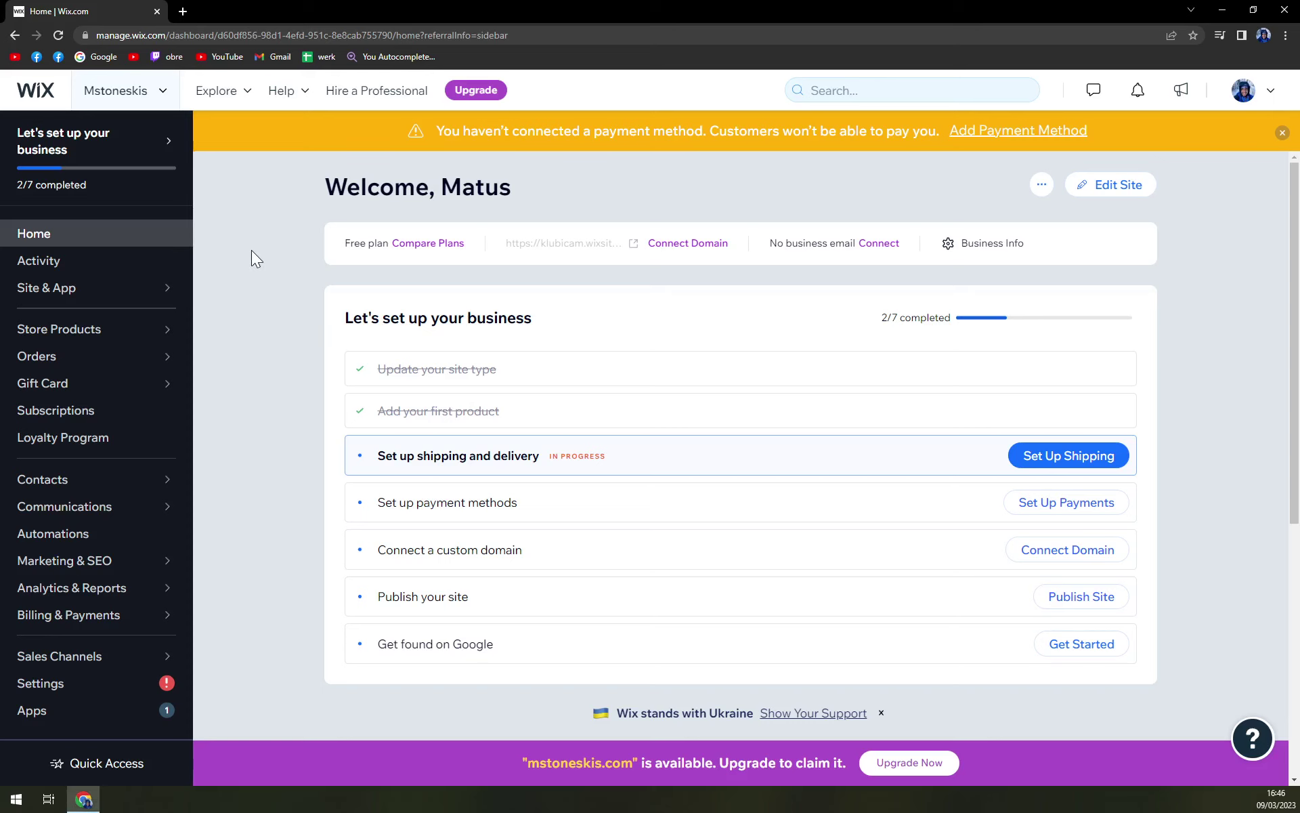
Step: Open the site's Settings page, where Accept payments is flagged as not connected
scroll(270, 379, down, 3)
scroll(277, 369, up, 3)
scroll(287, 339, down, 3)
scroll(290, 345, up, 3)
scroll(292, 340, down, 6)
scroll(291, 344, up, 6)
click(98, 690)
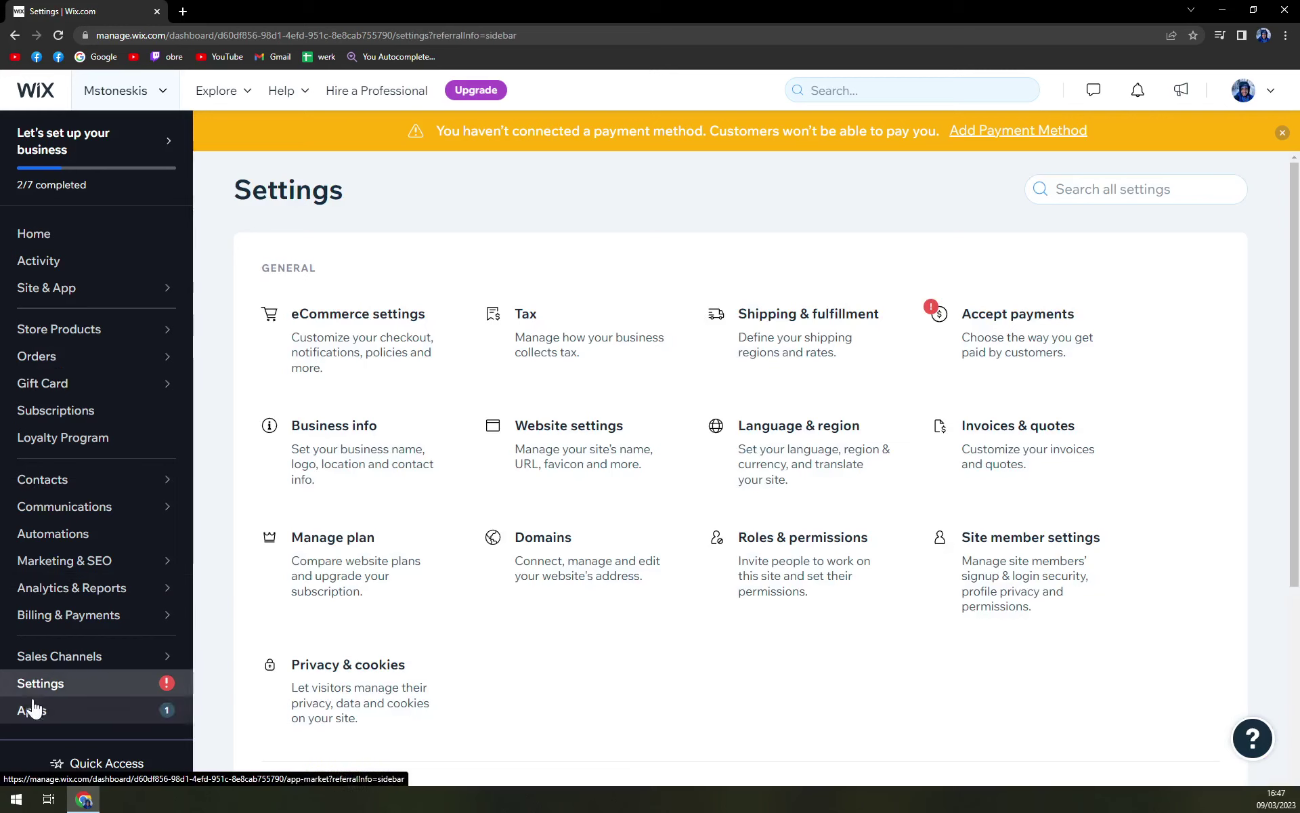
mouse_move(37, 711)
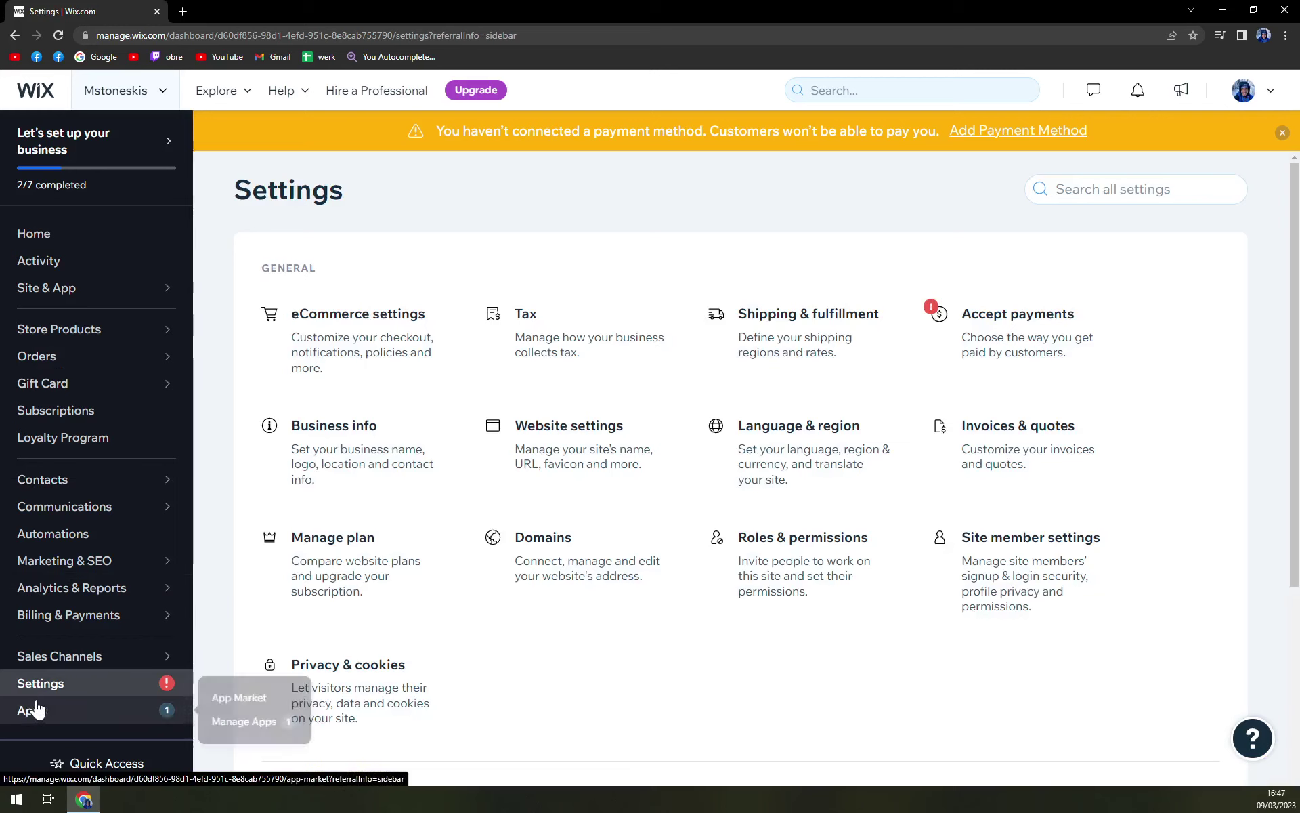
Step: Open Accept payments and scroll through the Stripe, PayPal and Manual Payments options
click(994, 332)
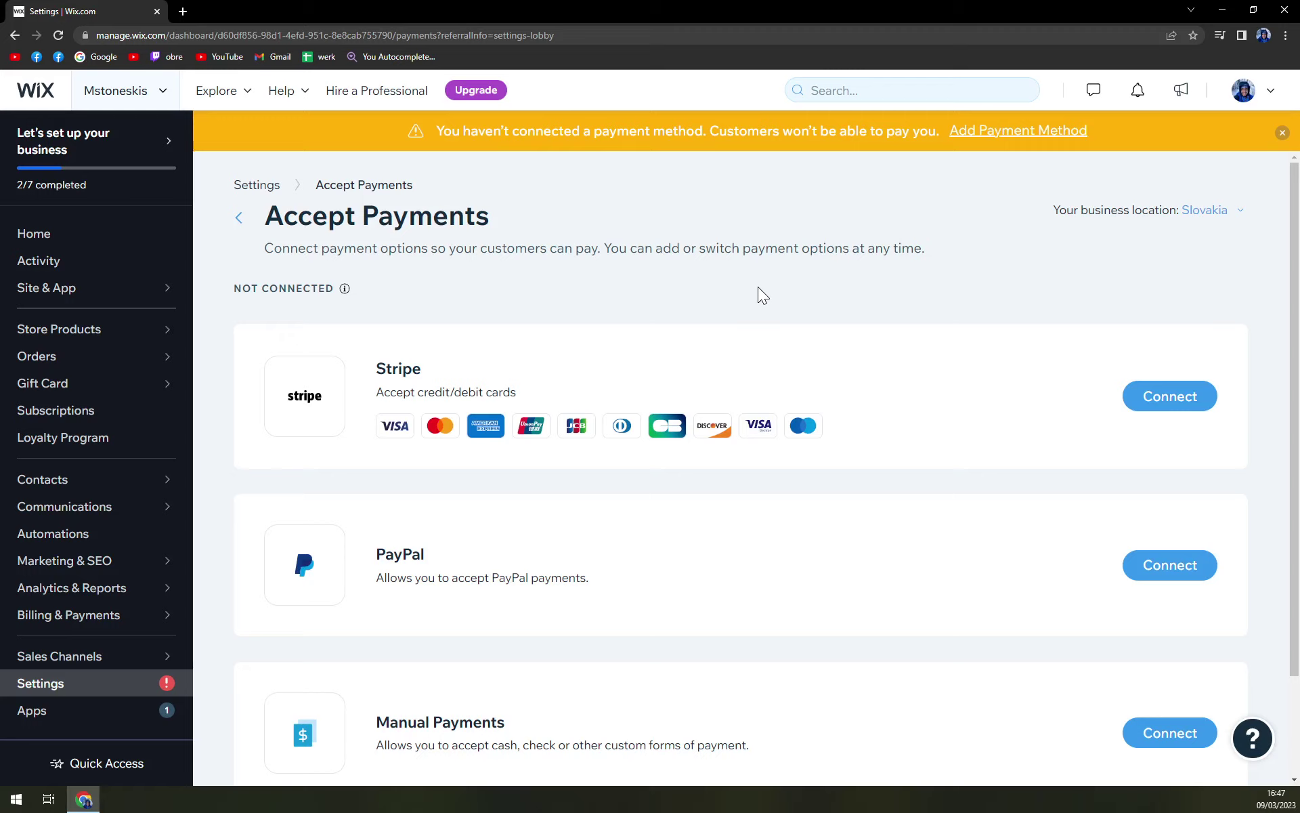
scroll(758, 287, down, 2)
scroll(694, 334, up, 2)
scroll(661, 271, down, 2)
scroll(440, 467, up, 2)
scroll(343, 444, down, 2)
scroll(343, 711, up, 2)
scroll(628, 457, down, 2)
scroll(515, 415, up, 2)
scroll(319, 423, down, 2)
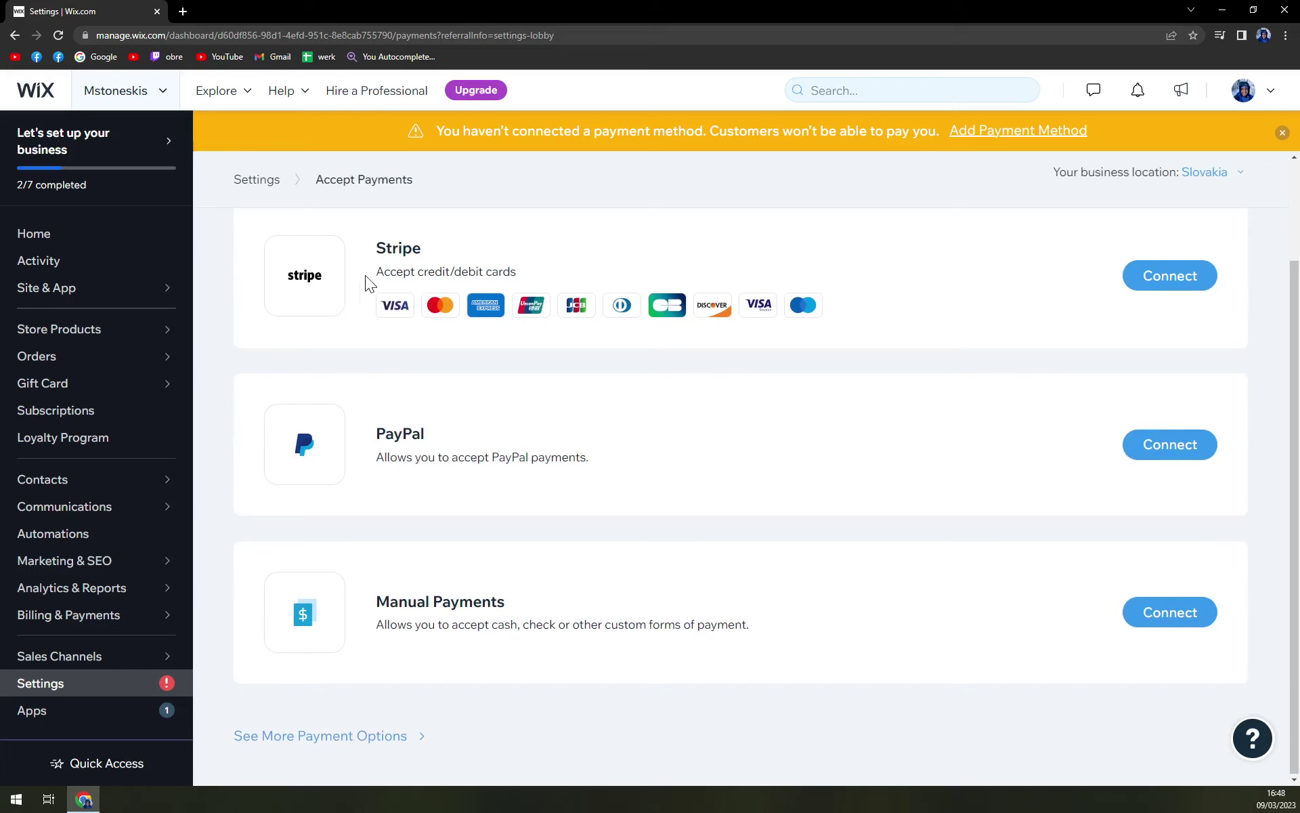
scroll(453, 262, up, 2)
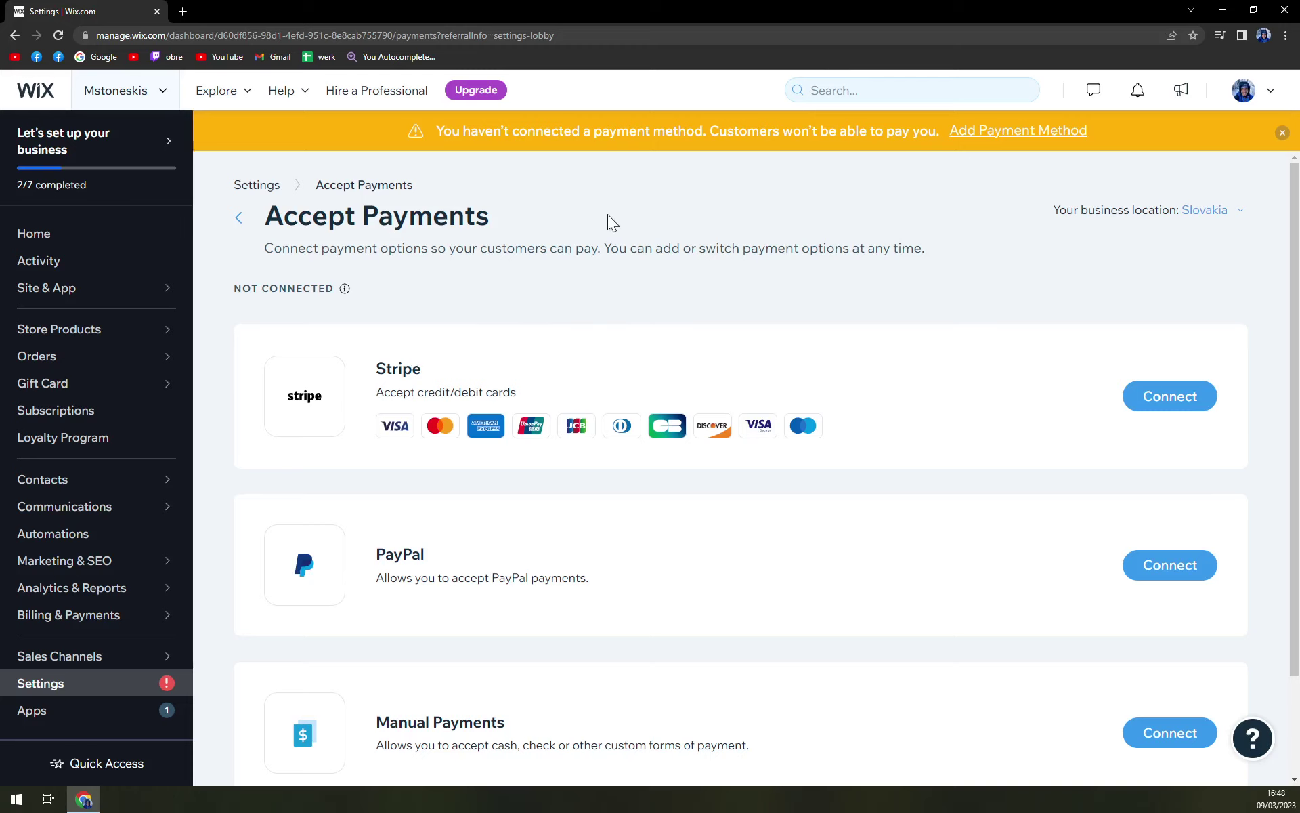
scroll(528, 339, down, 2)
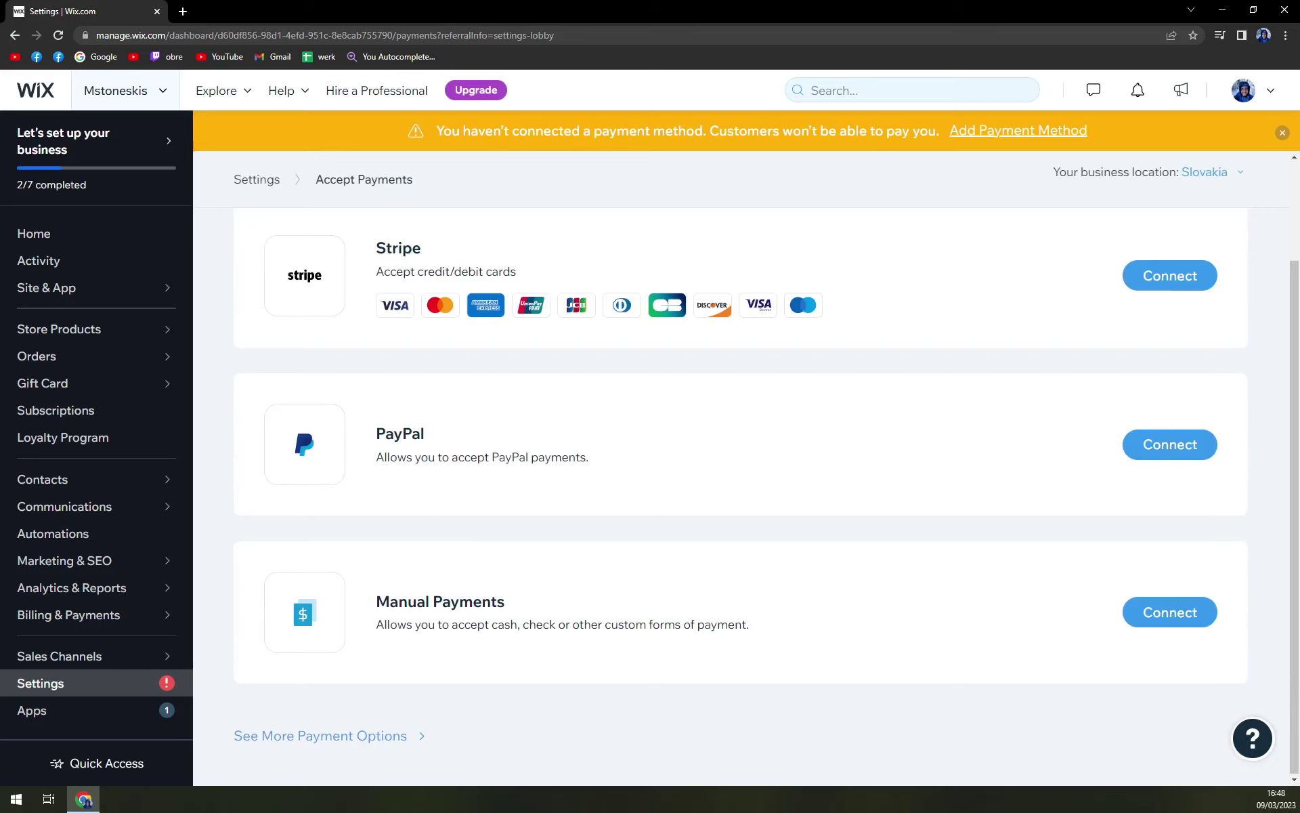
click(1130, 622)
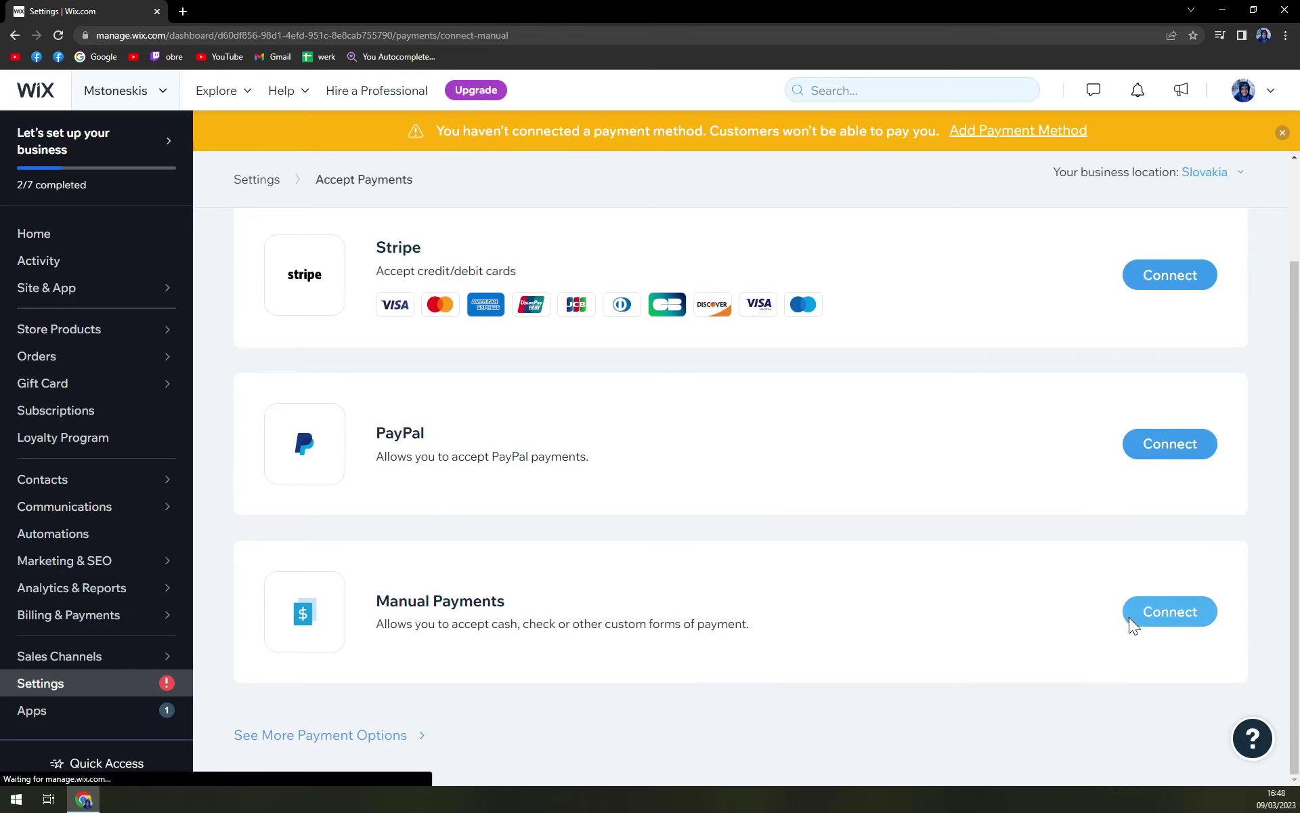
scroll(461, 589, down, 1)
scroll(572, 626, up, 1)
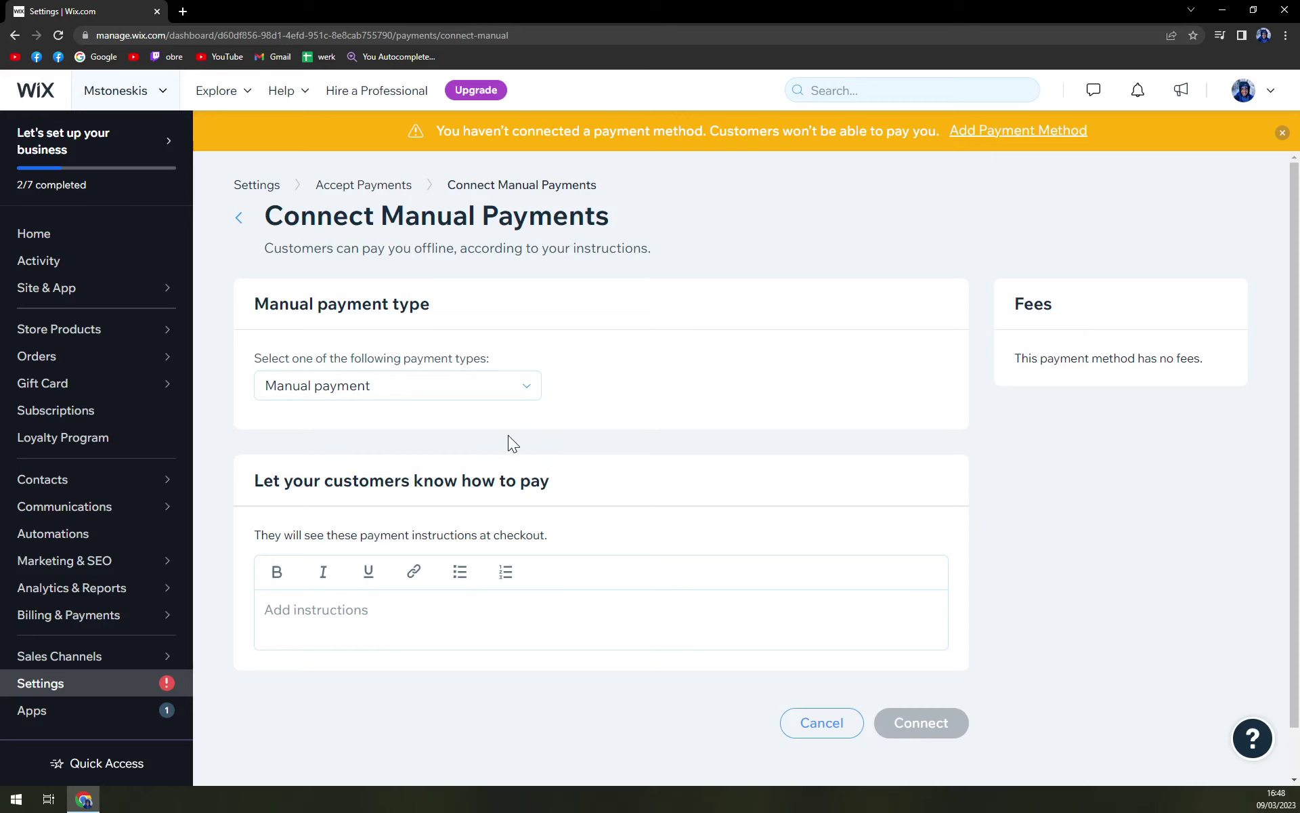
click(488, 373)
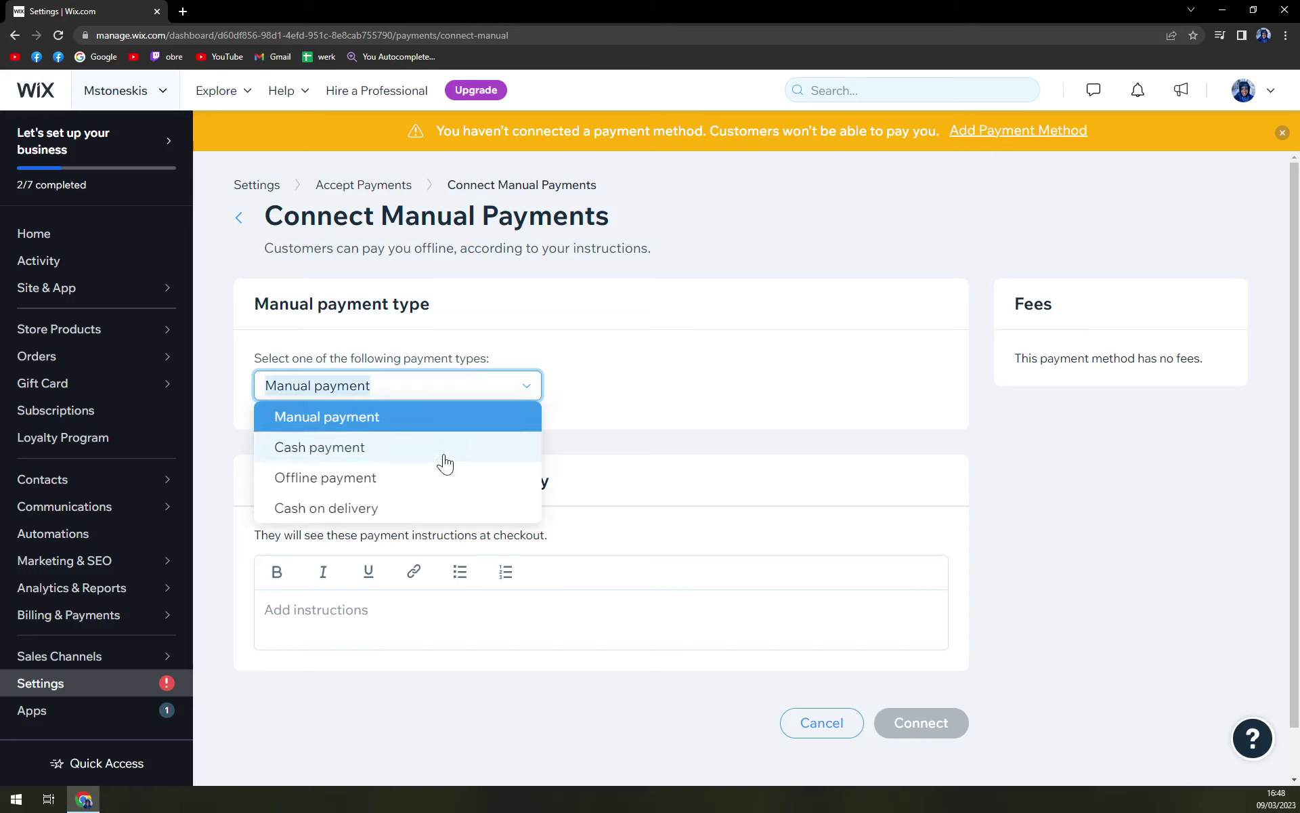
click(618, 351)
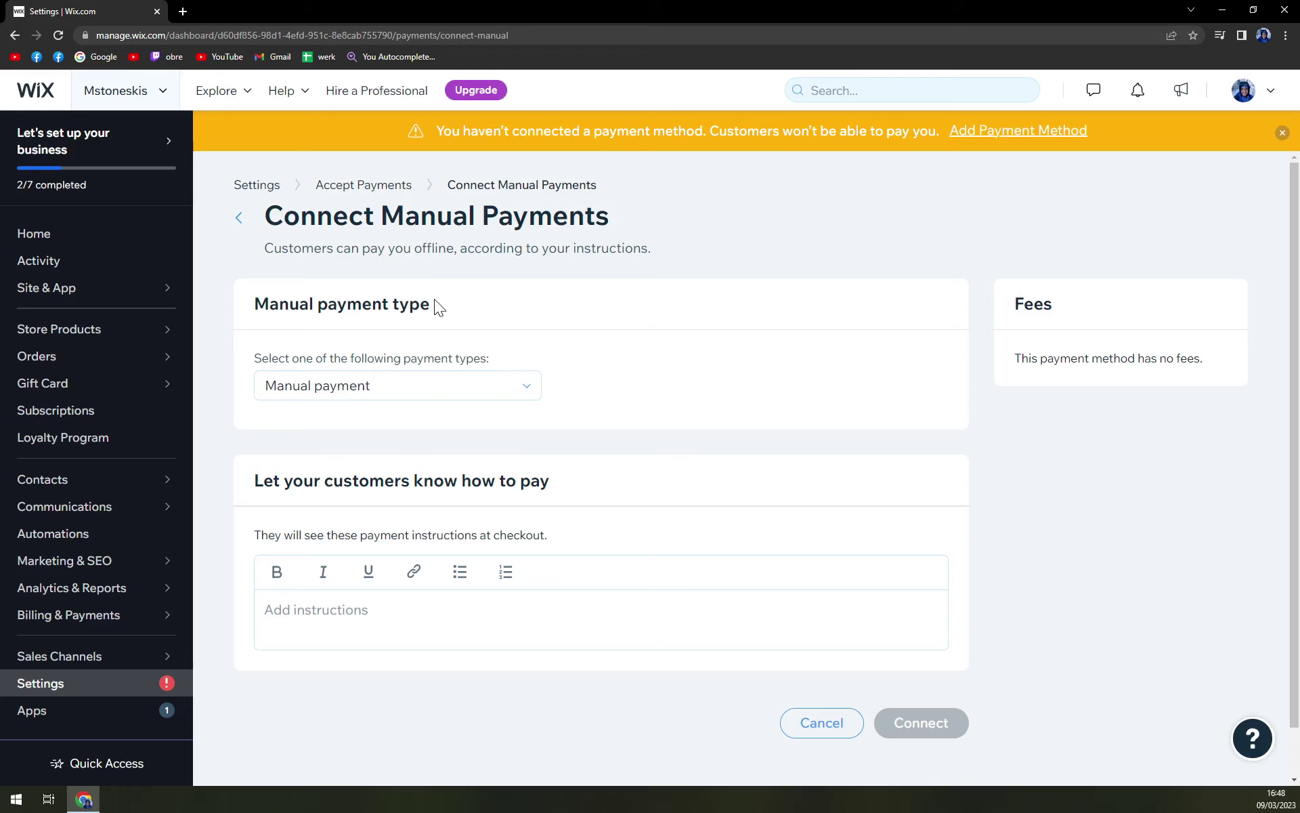
click(372, 390)
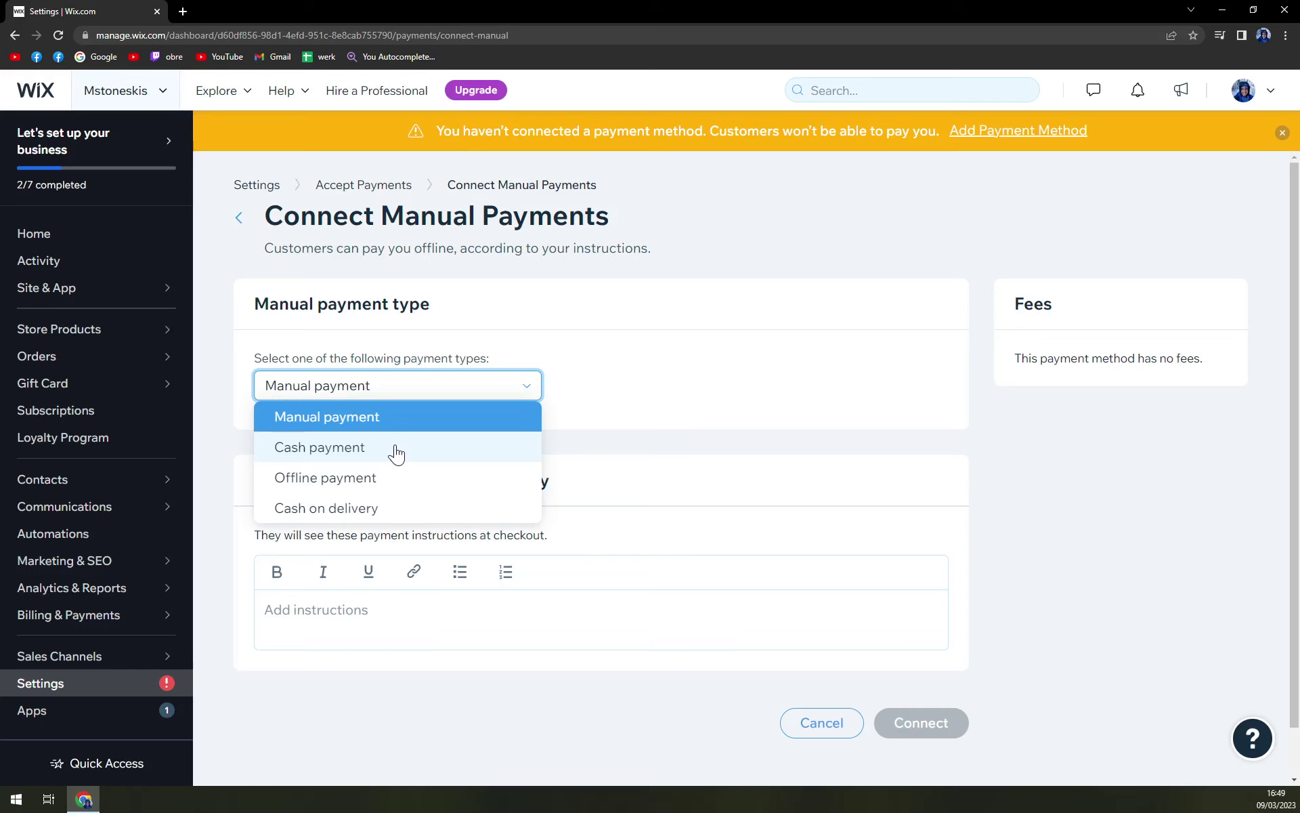
click(546, 305)
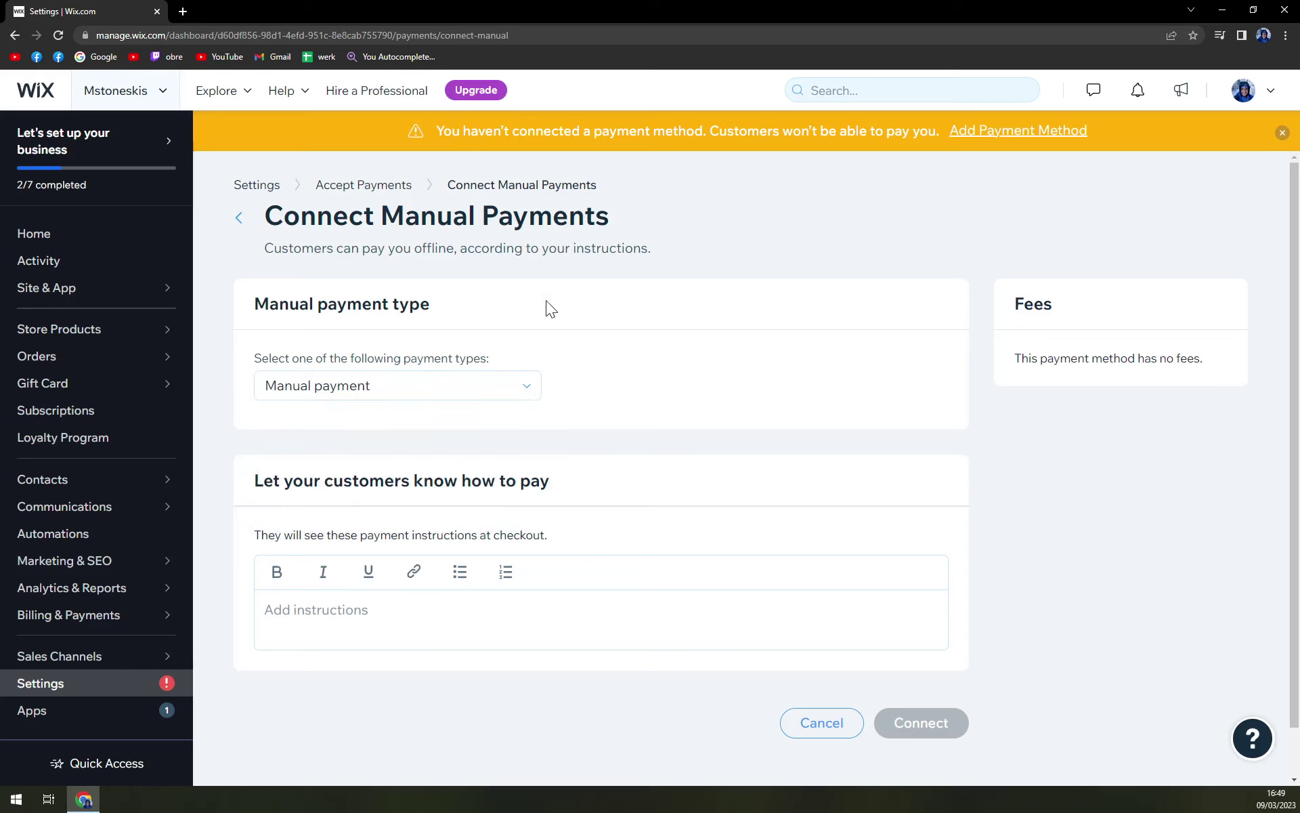
scroll(999, 589, down, 1)
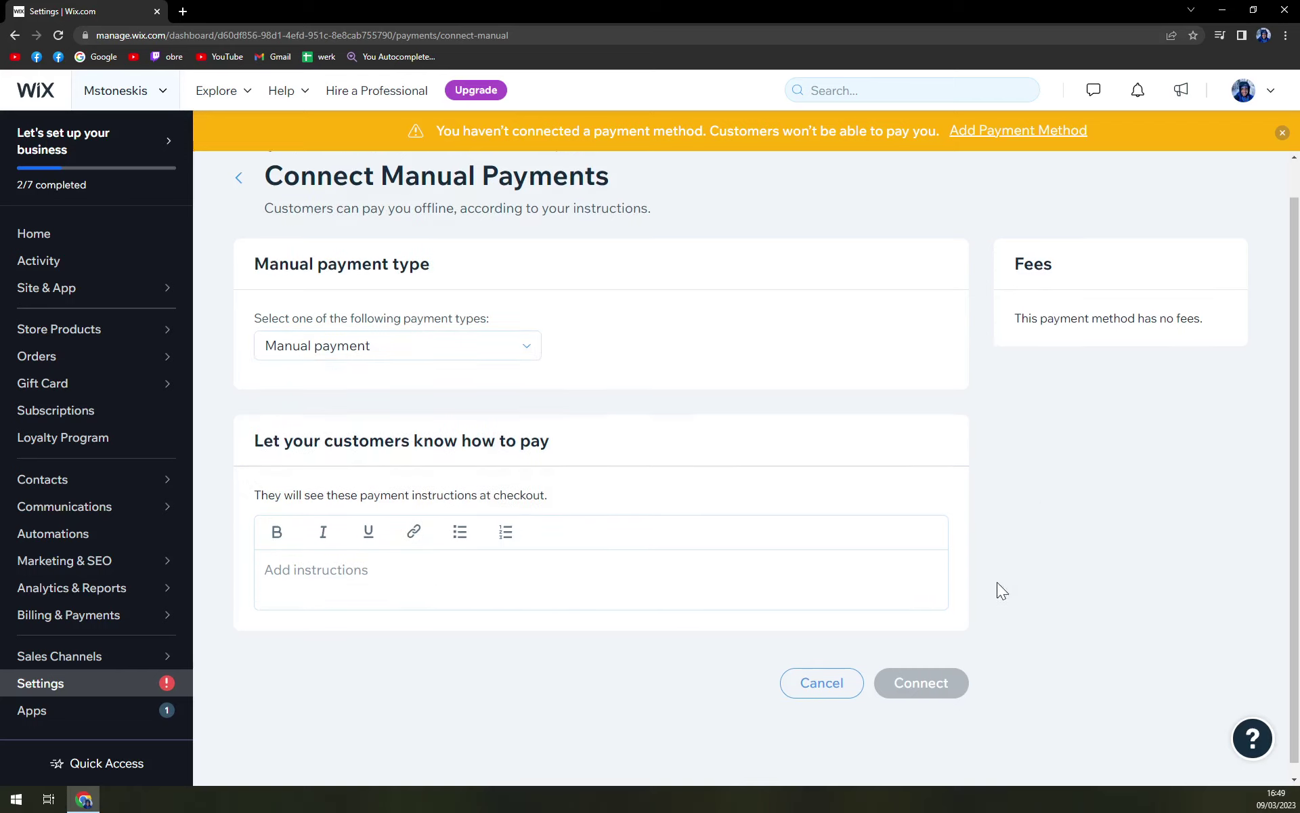
click(458, 582)
scroll(459, 583, up, 1)
click(353, 391)
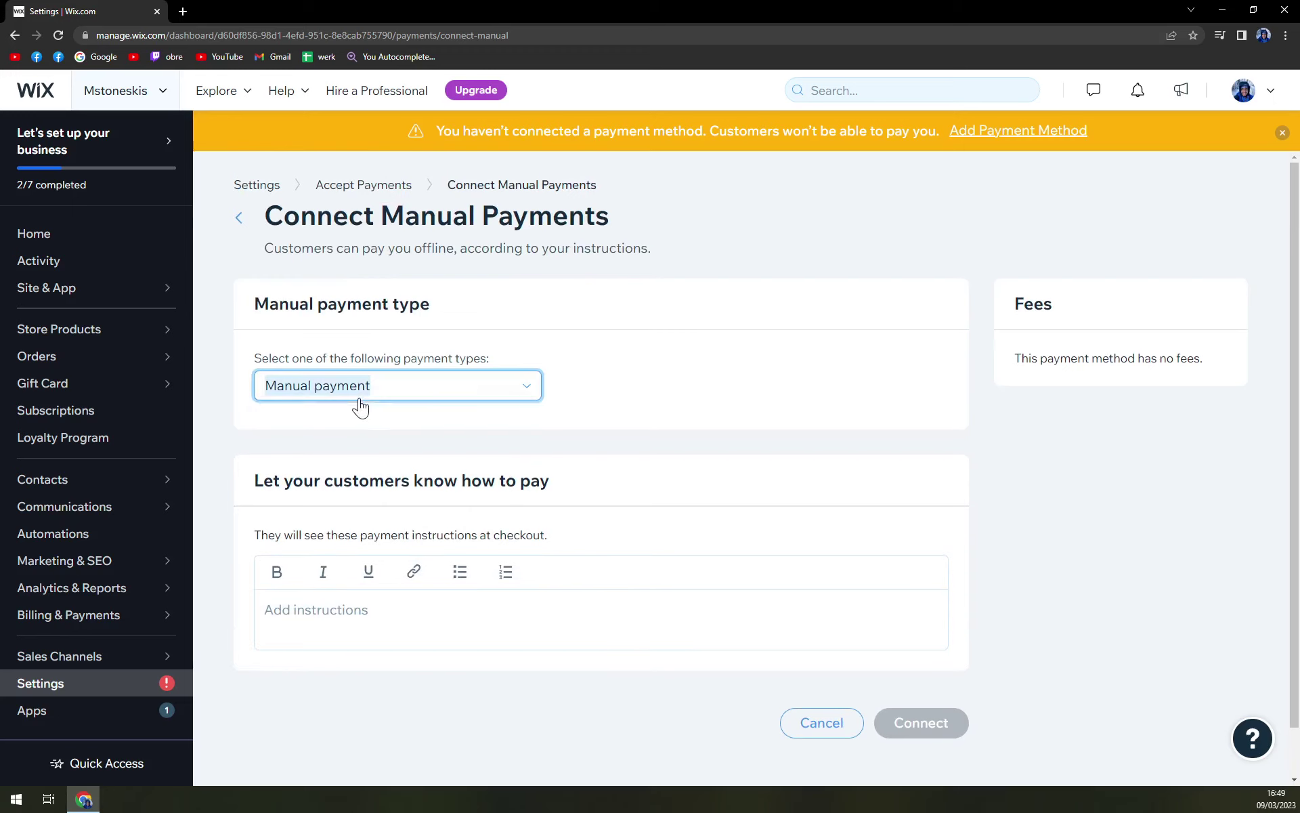
click(351, 445)
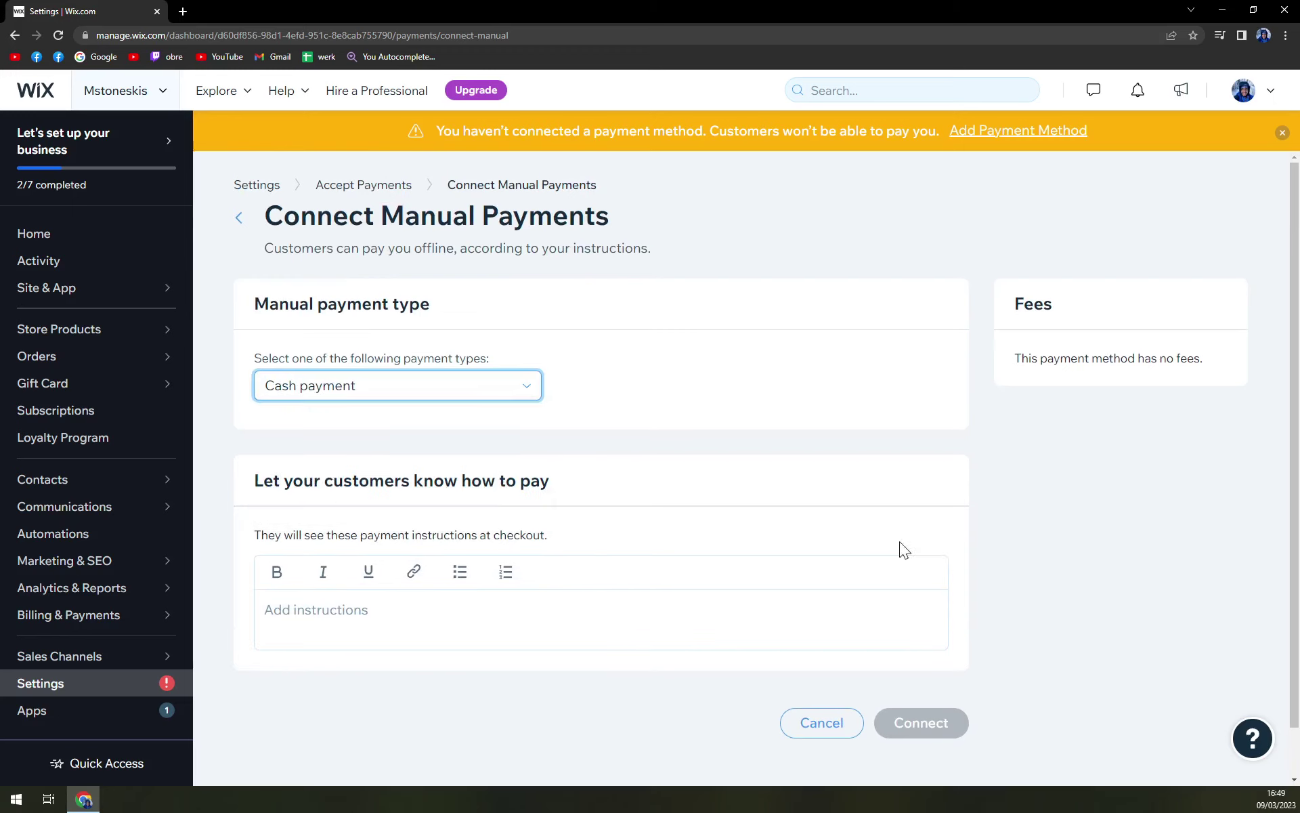
click(14, 35)
scroll(542, 452, down, 1)
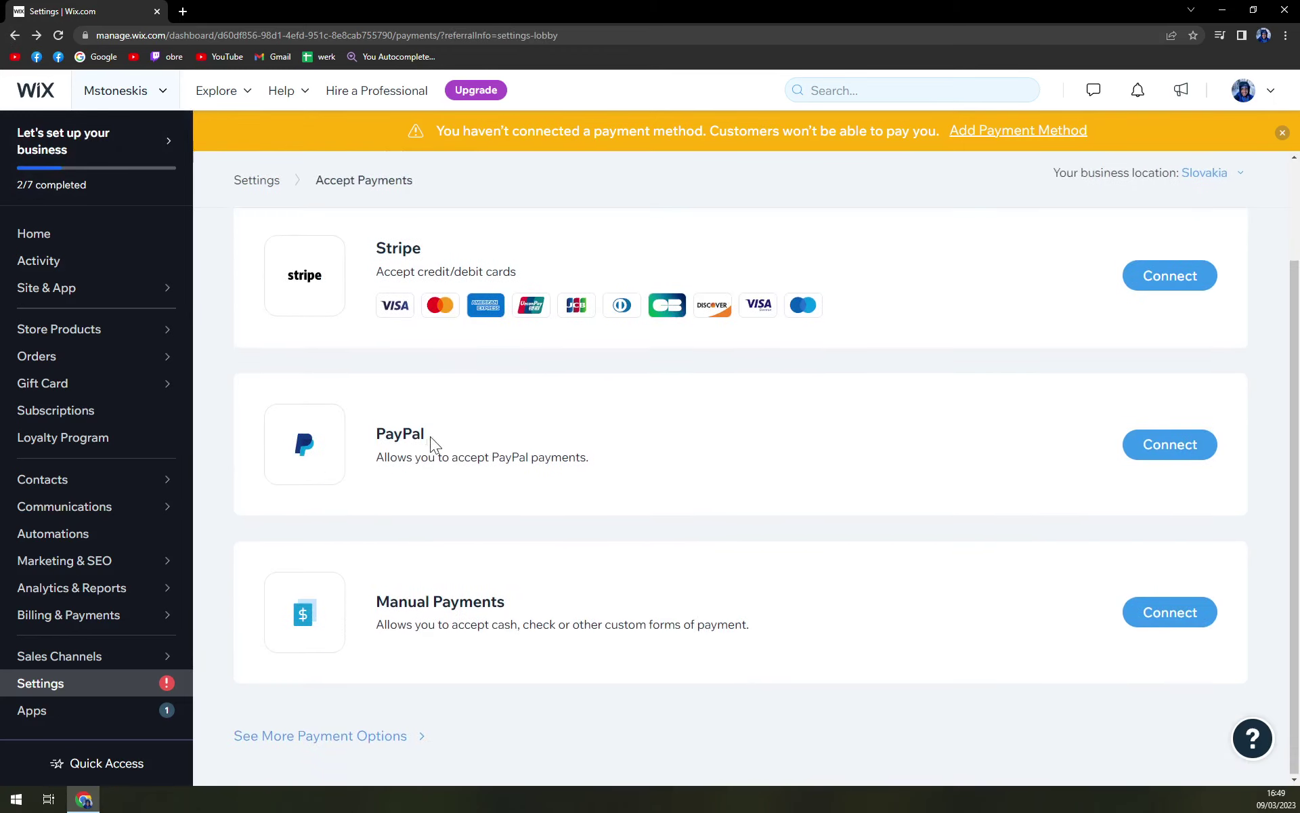
click(1125, 461)
scroll(424, 447, down, 5)
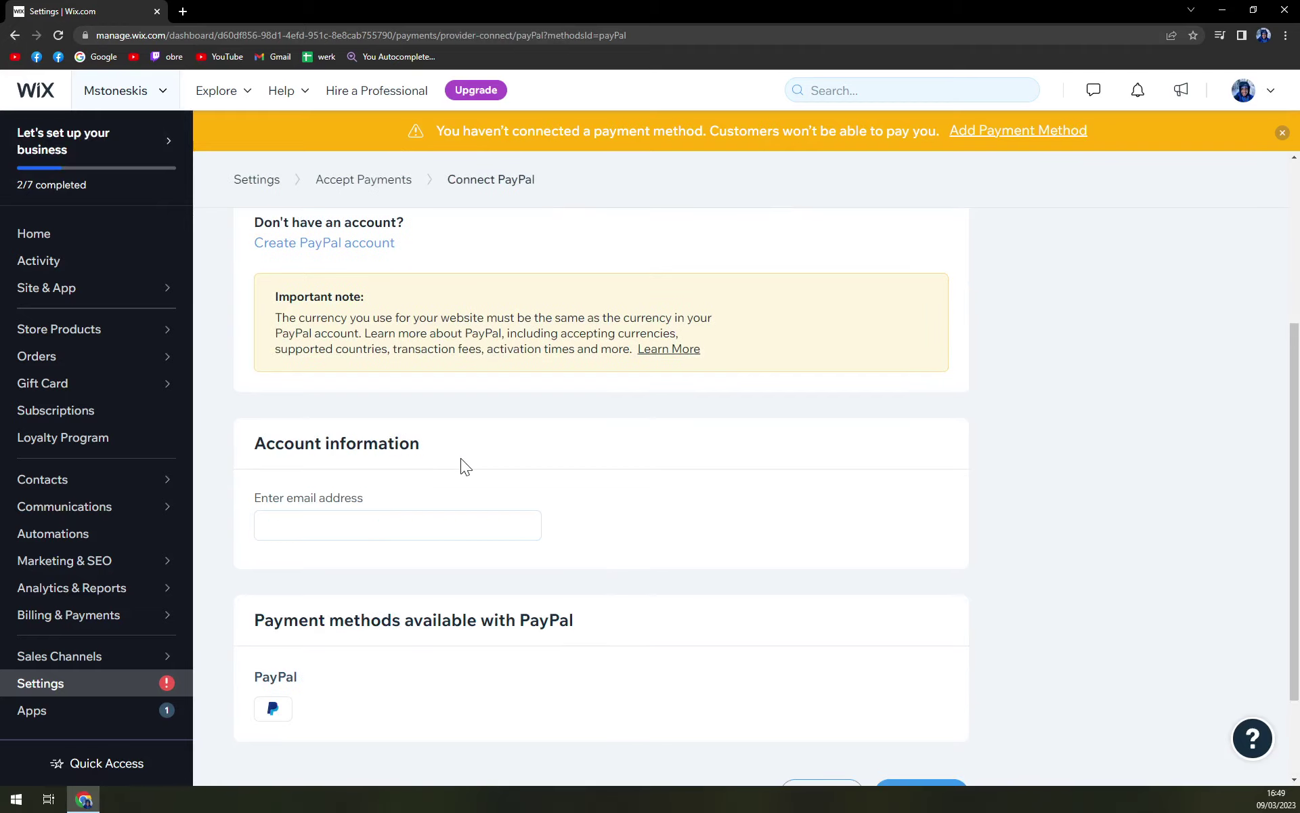
scroll(274, 576, up, 1)
scroll(380, 584, down, 1)
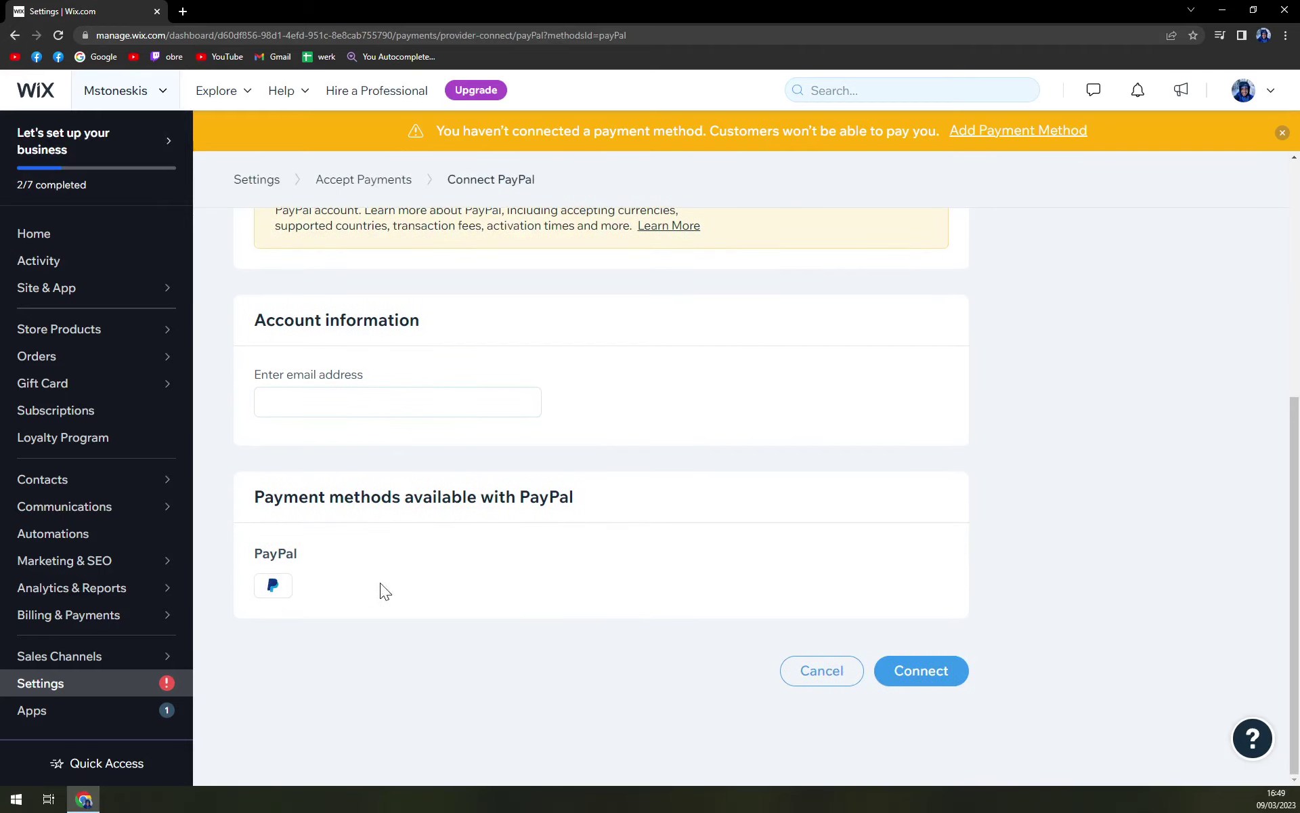
click(353, 405)
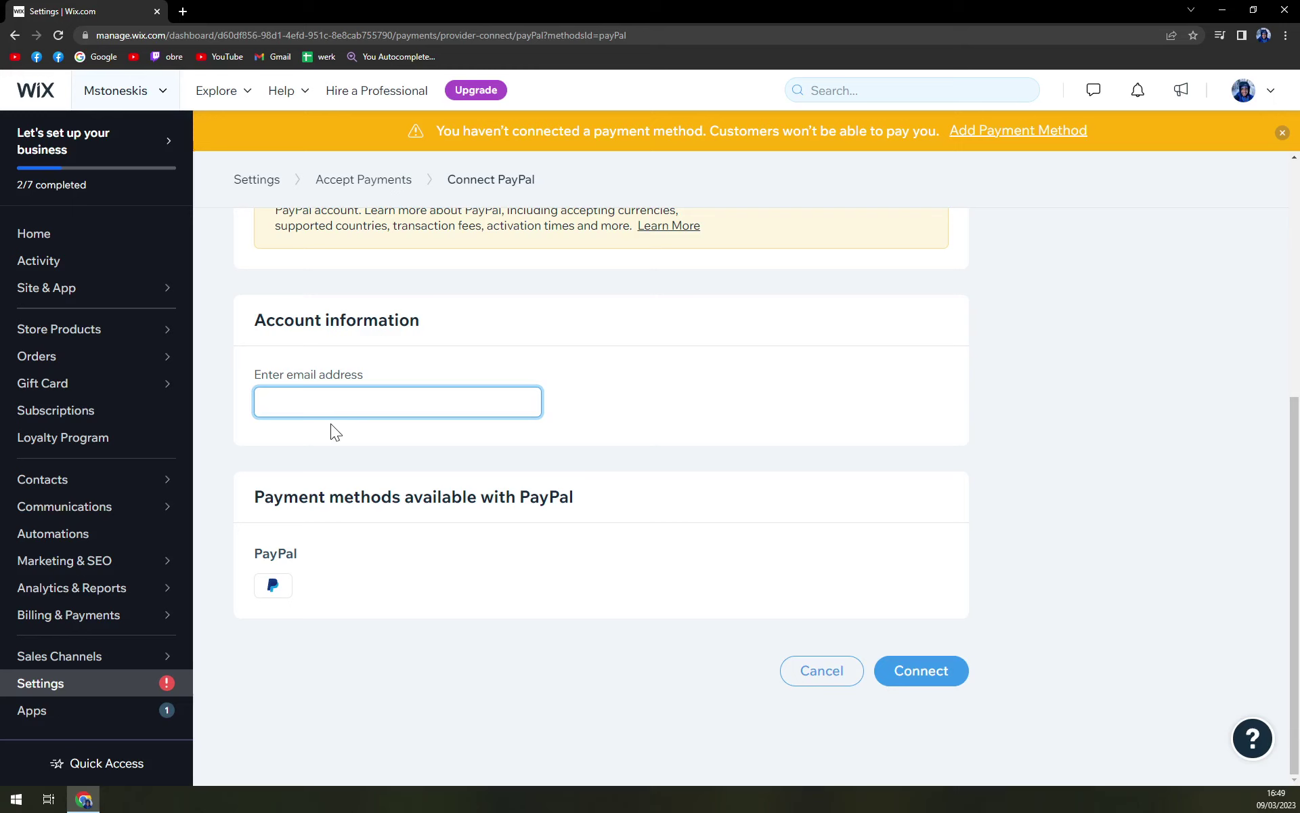
scroll(332, 426, up, 5)
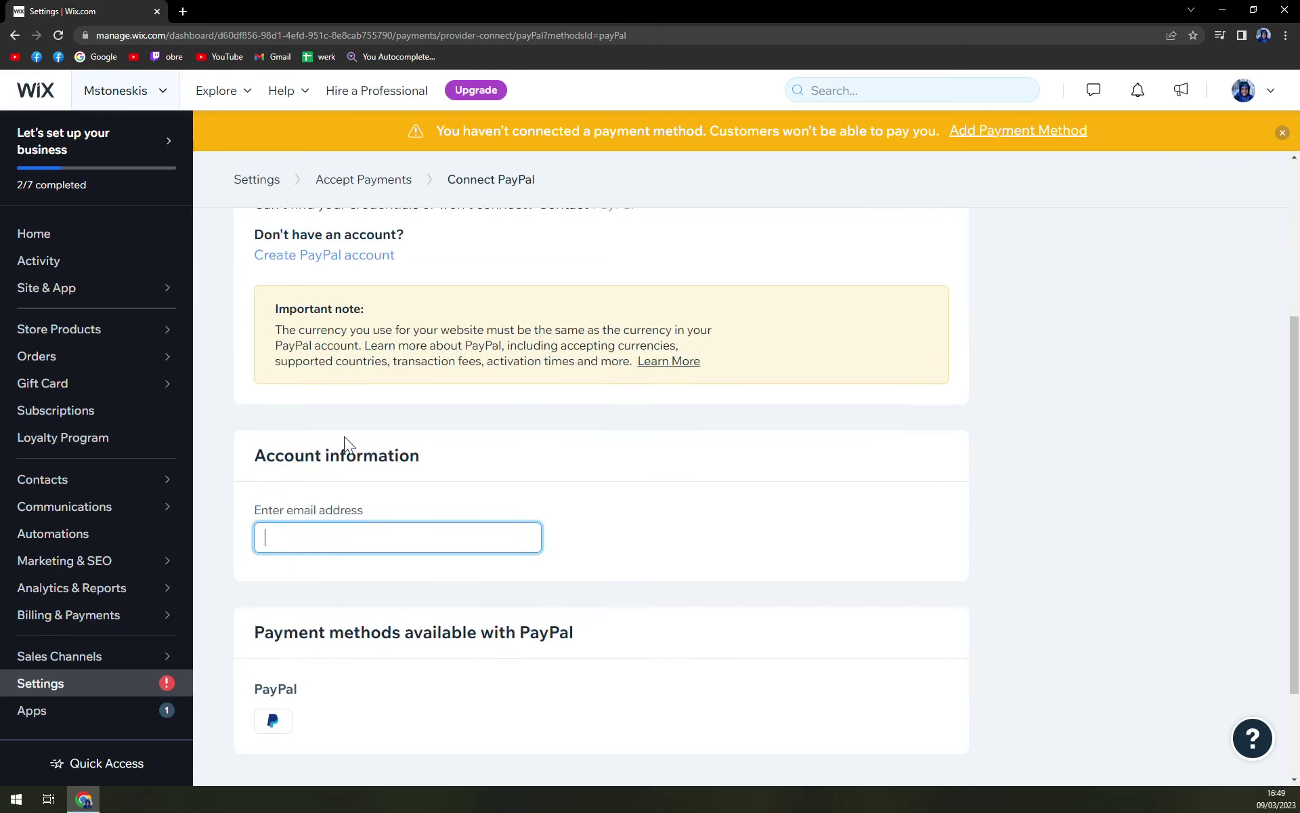
scroll(470, 437, down, 5)
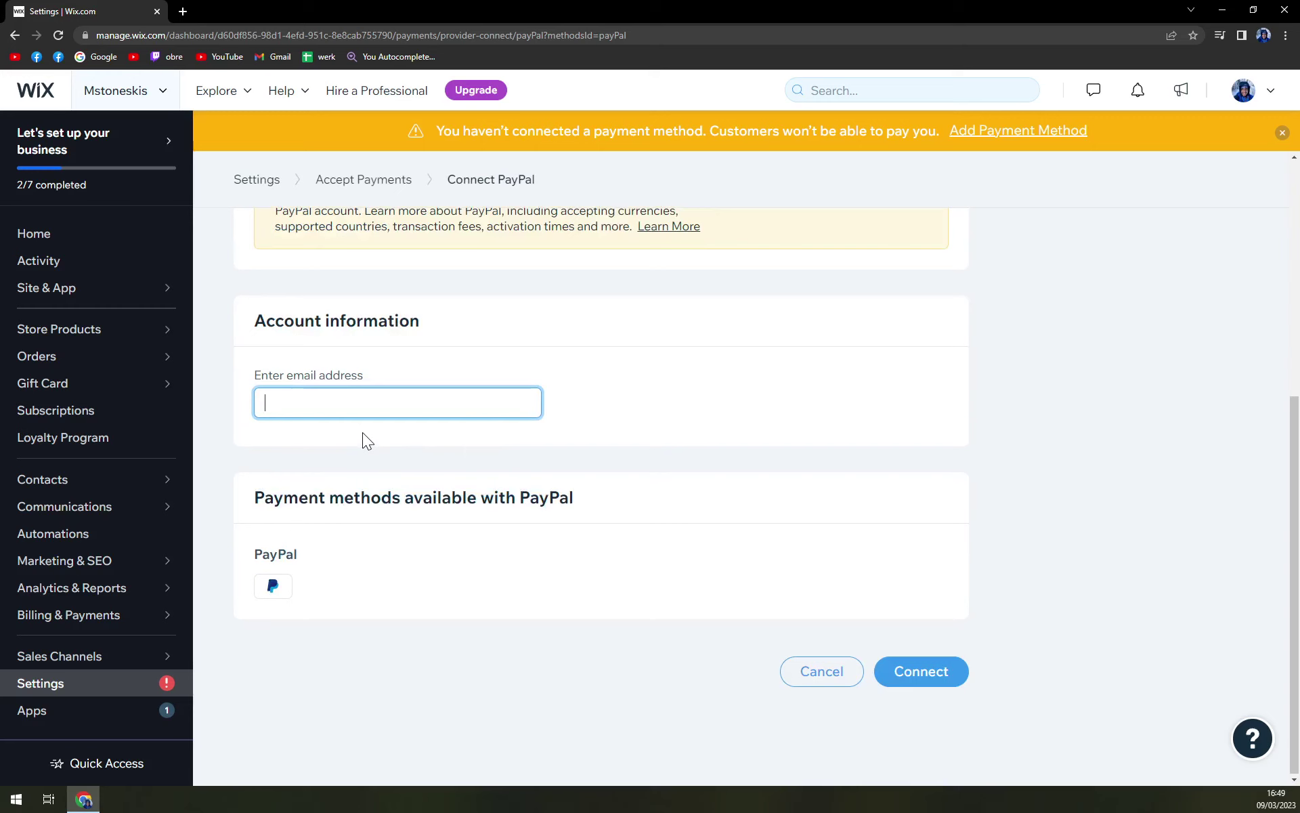
scroll(370, 433, up, 1)
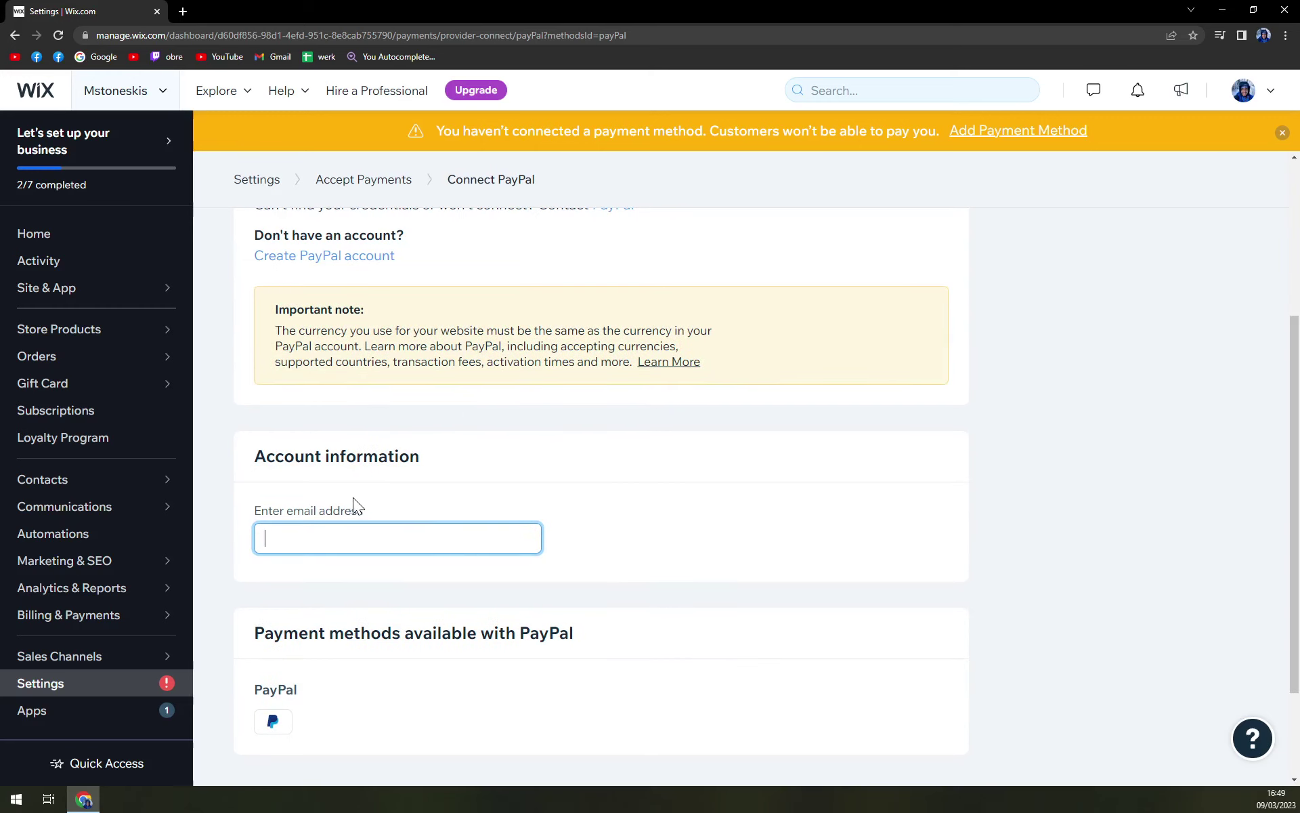
scroll(425, 514, up, 3)
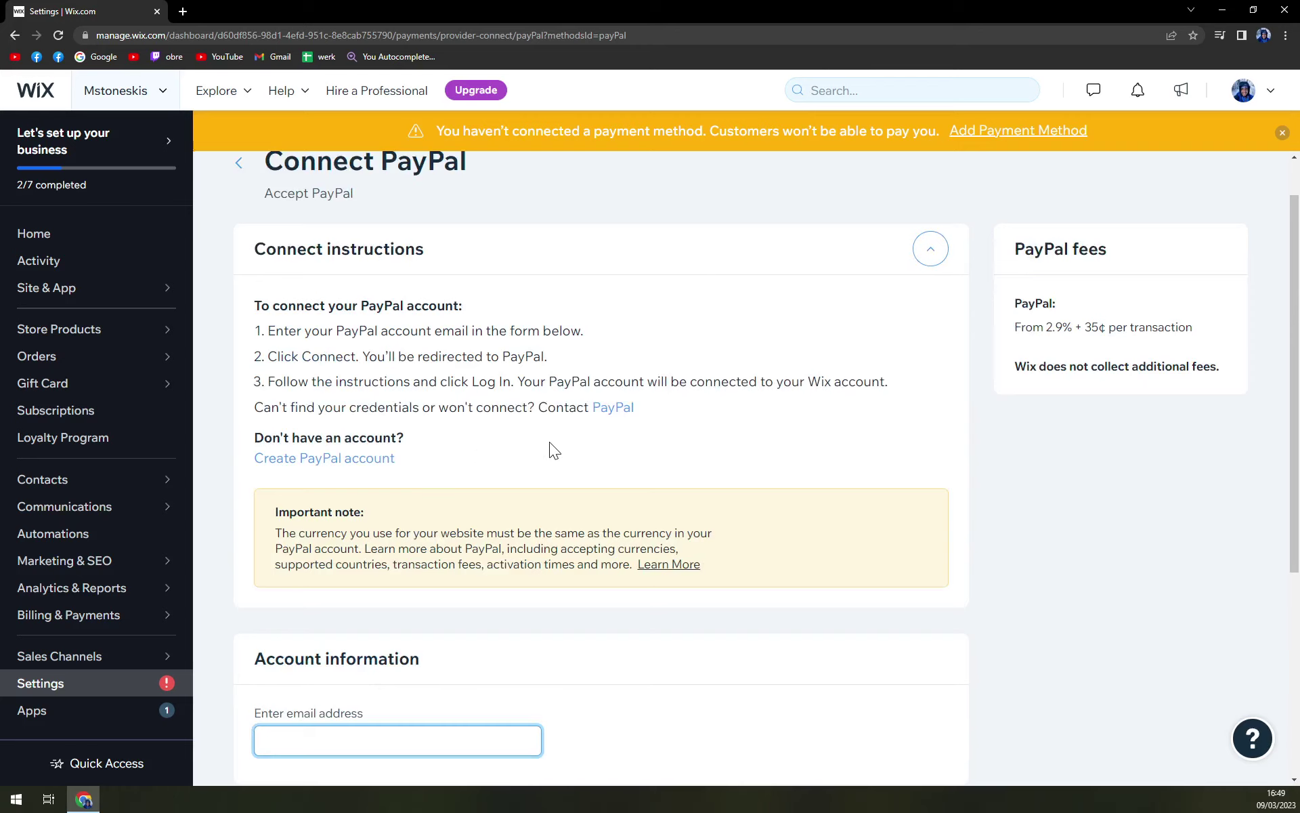
drag(1013, 248, 1115, 263)
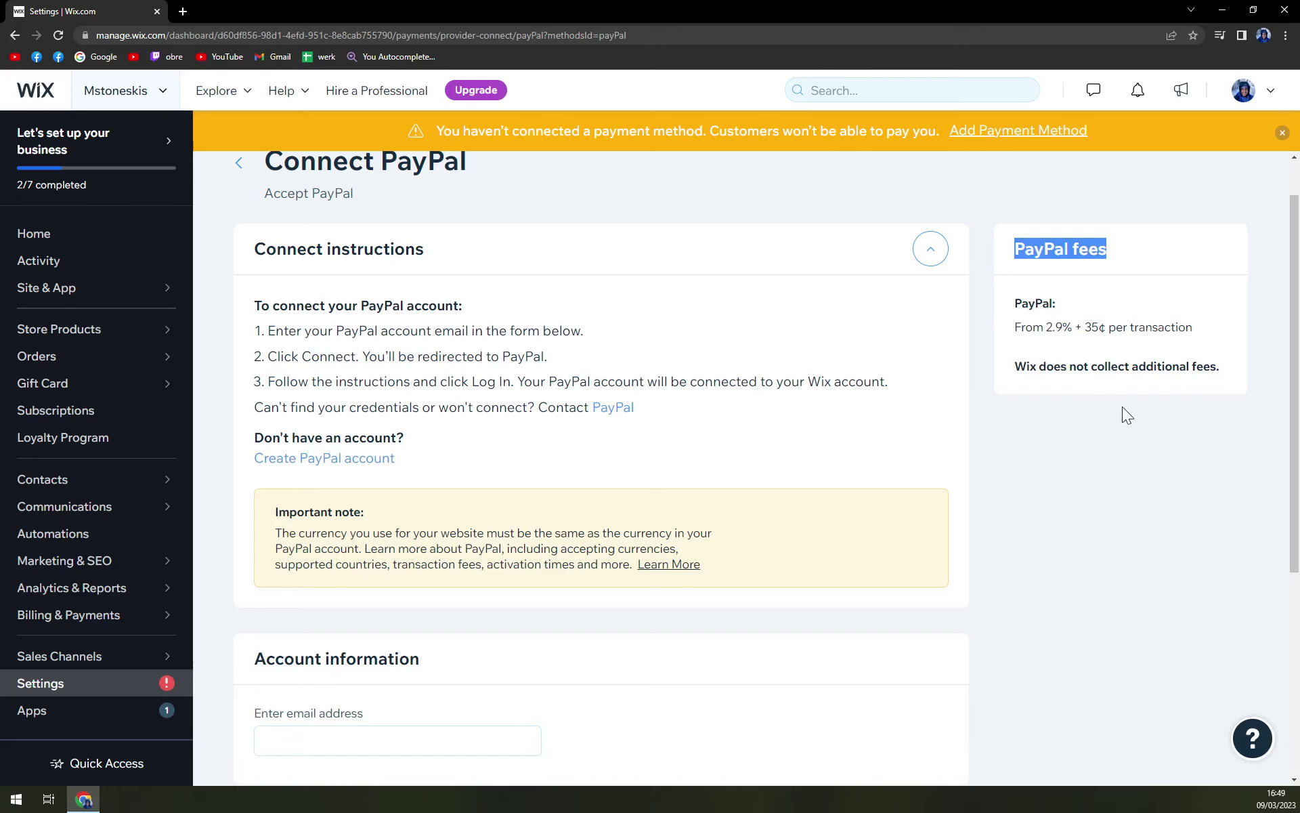
click(14, 35)
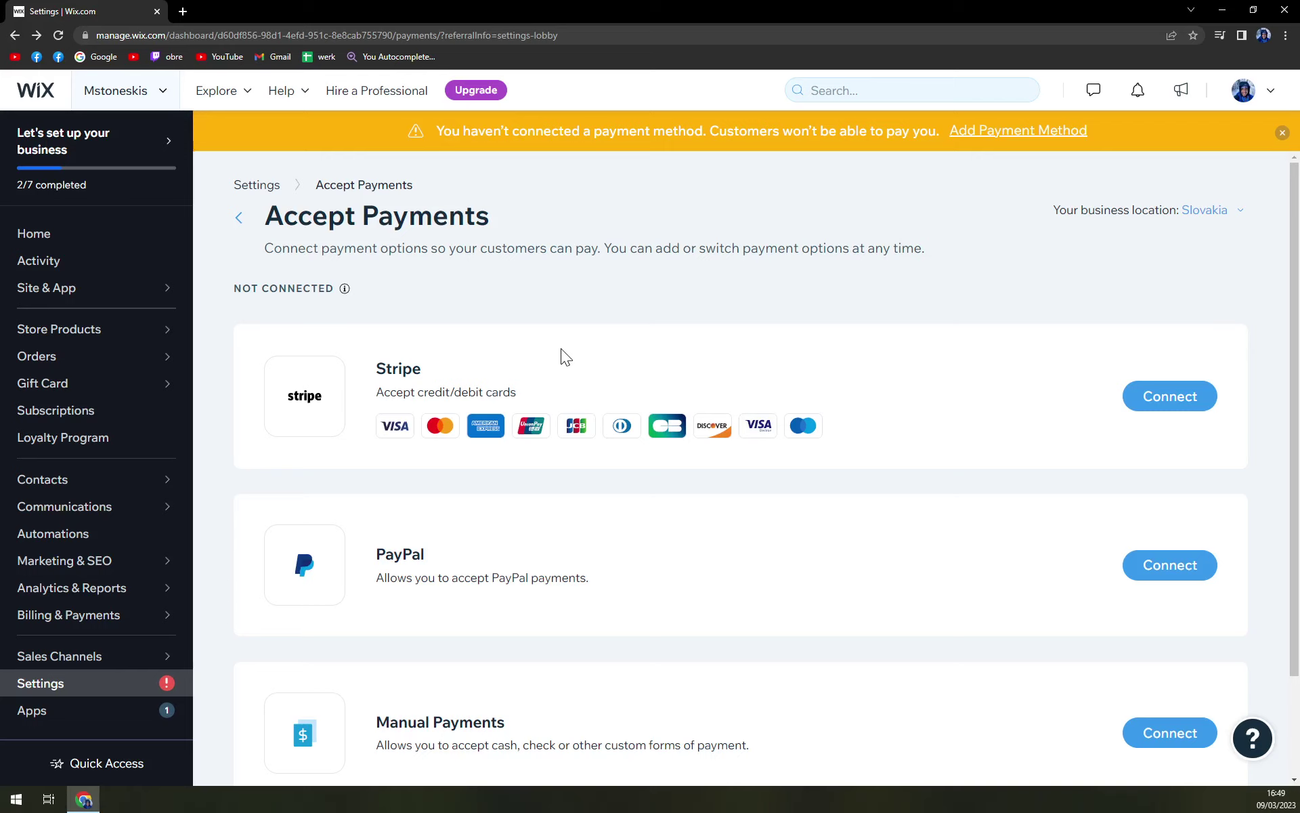
Step: Connect Stripe and read through its connection instructions, which opens Stripe's sign-up page
scroll(552, 362, down, 1)
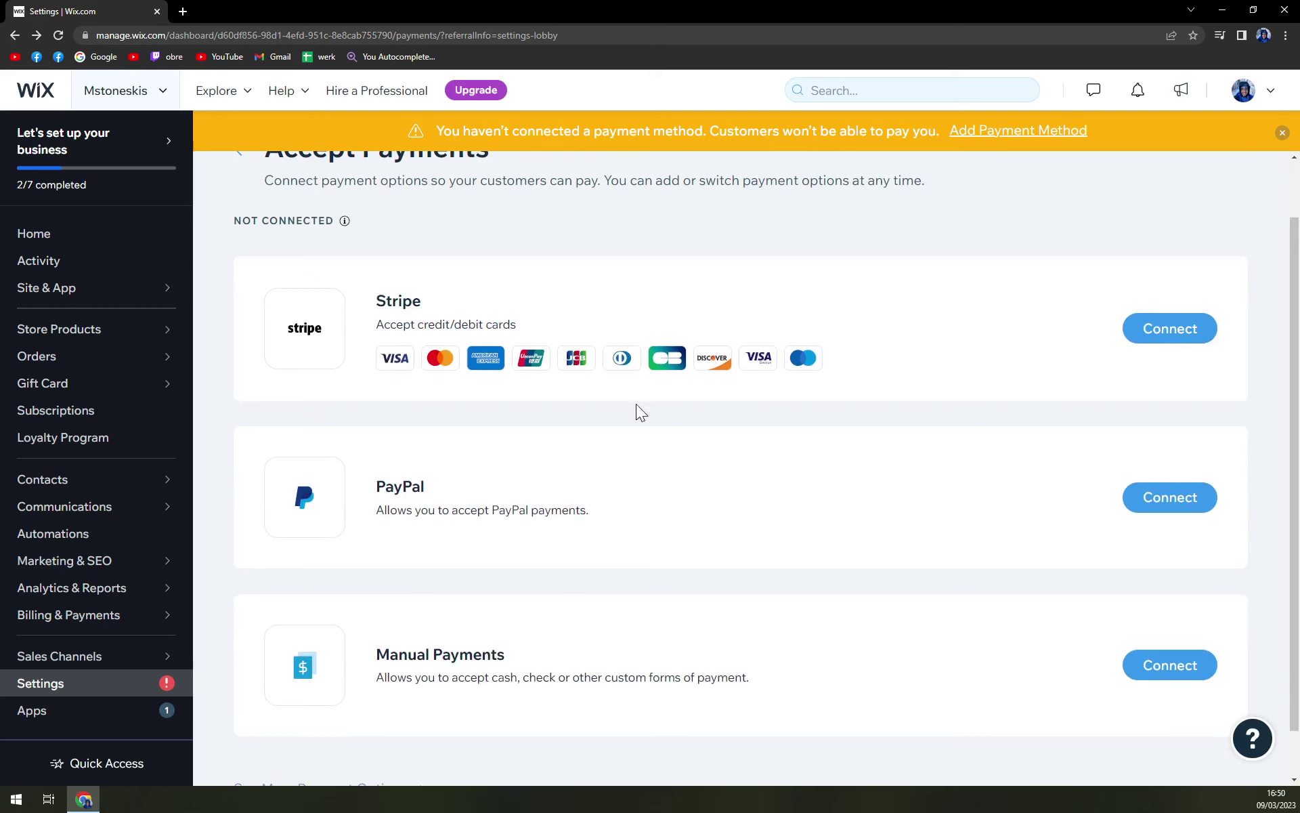
click(1148, 332)
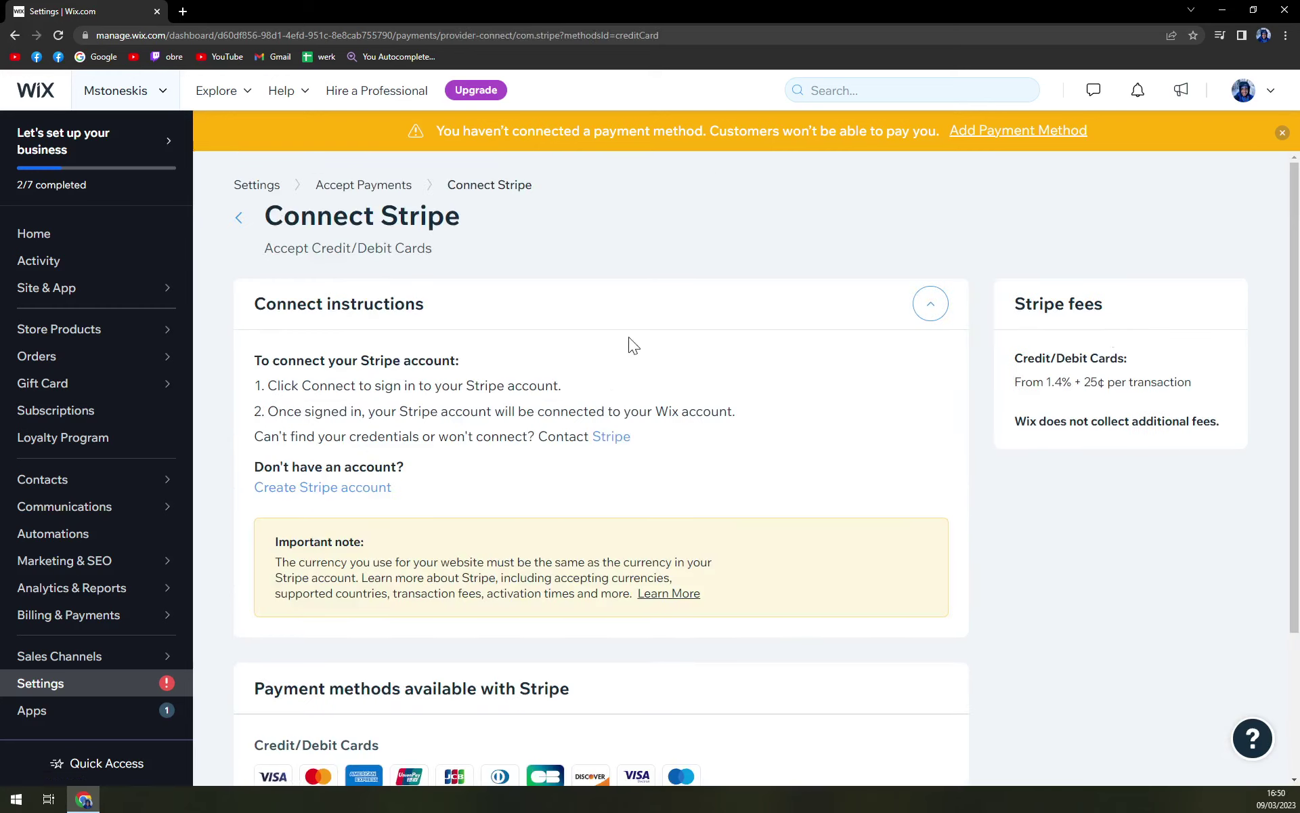
scroll(629, 345, down, 3)
scroll(593, 468, up, 3)
scroll(478, 386, down, 1)
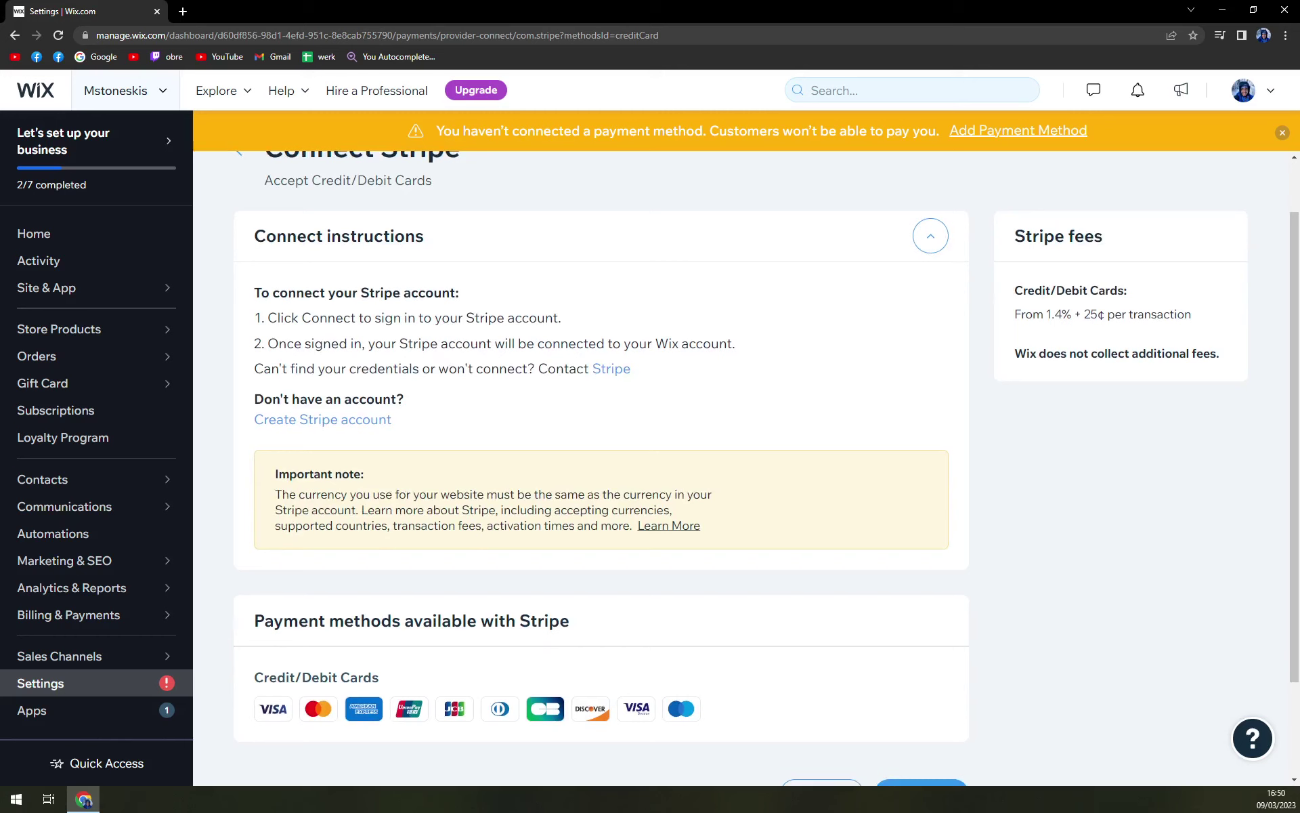
scroll(335, 398, down, 2)
scroll(336, 398, up, 3)
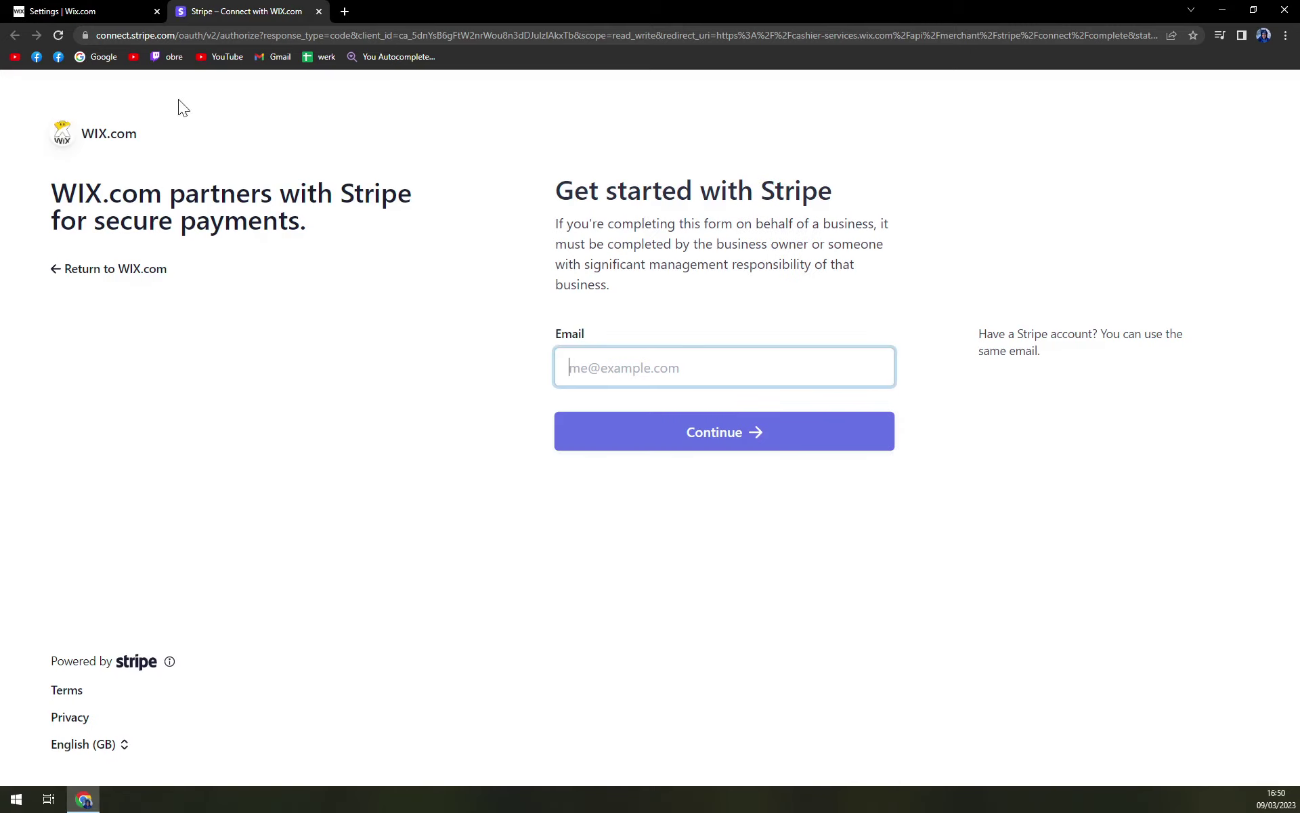
Step: Return to the Wix tab, check Stripe's card fees, and close the extra Stripe sign-up tab
click(125, 11)
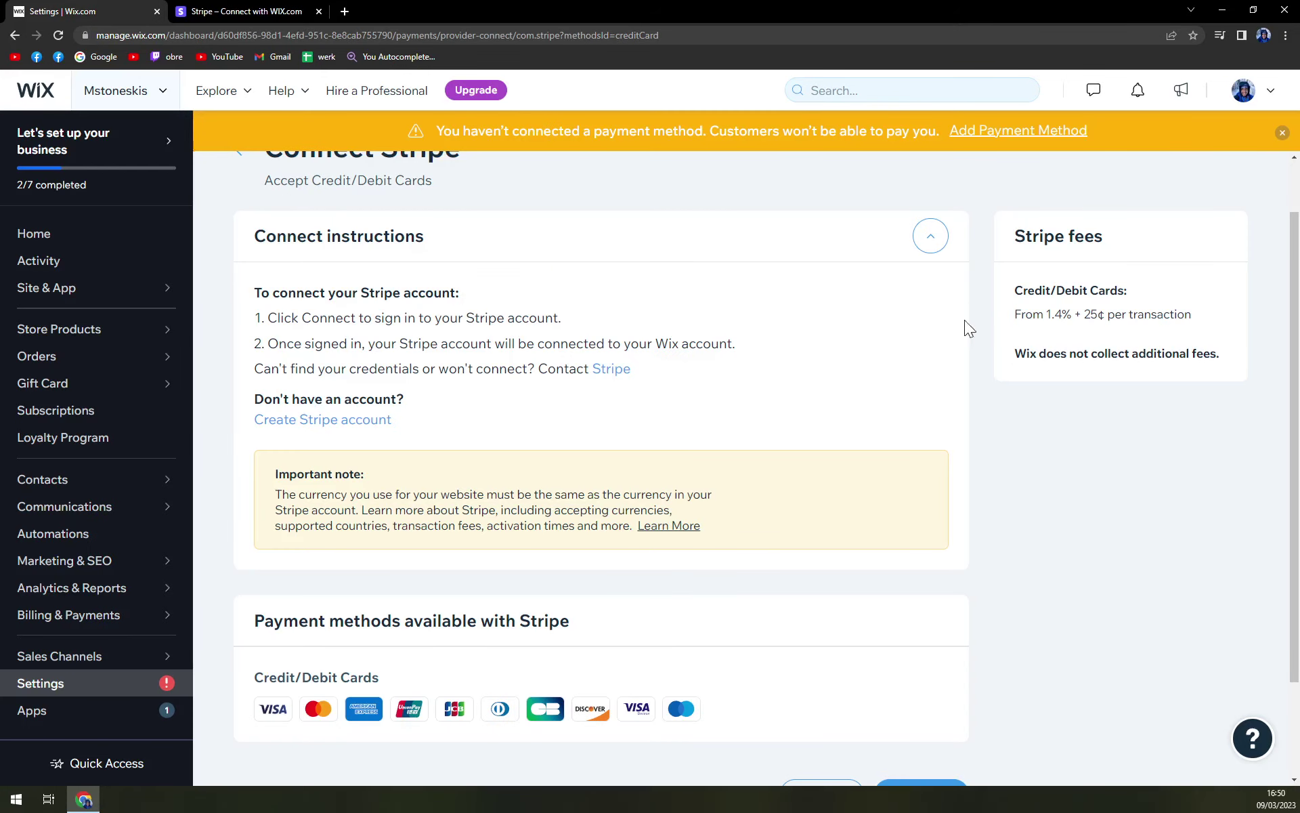
drag(1013, 316, 1071, 317)
scroll(567, 442, down, 2)
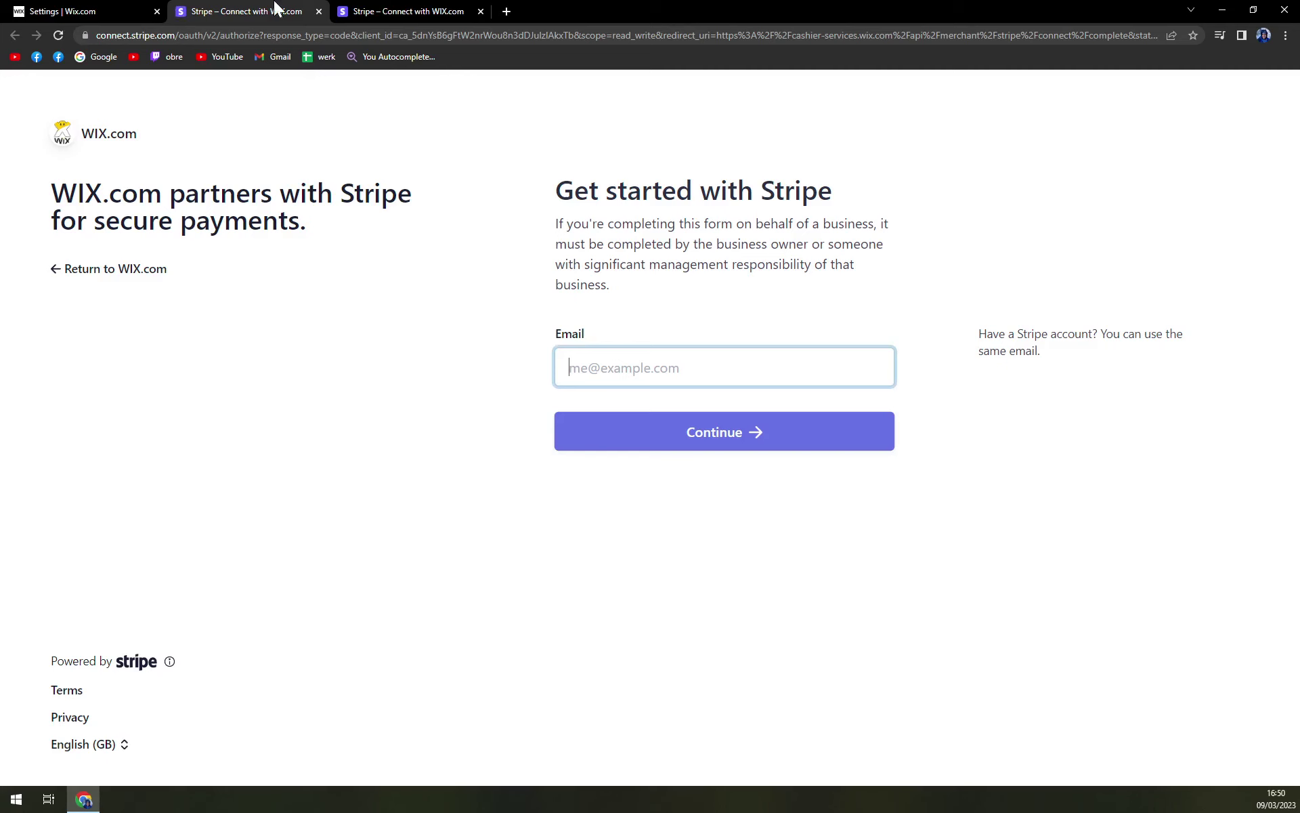
click(319, 11)
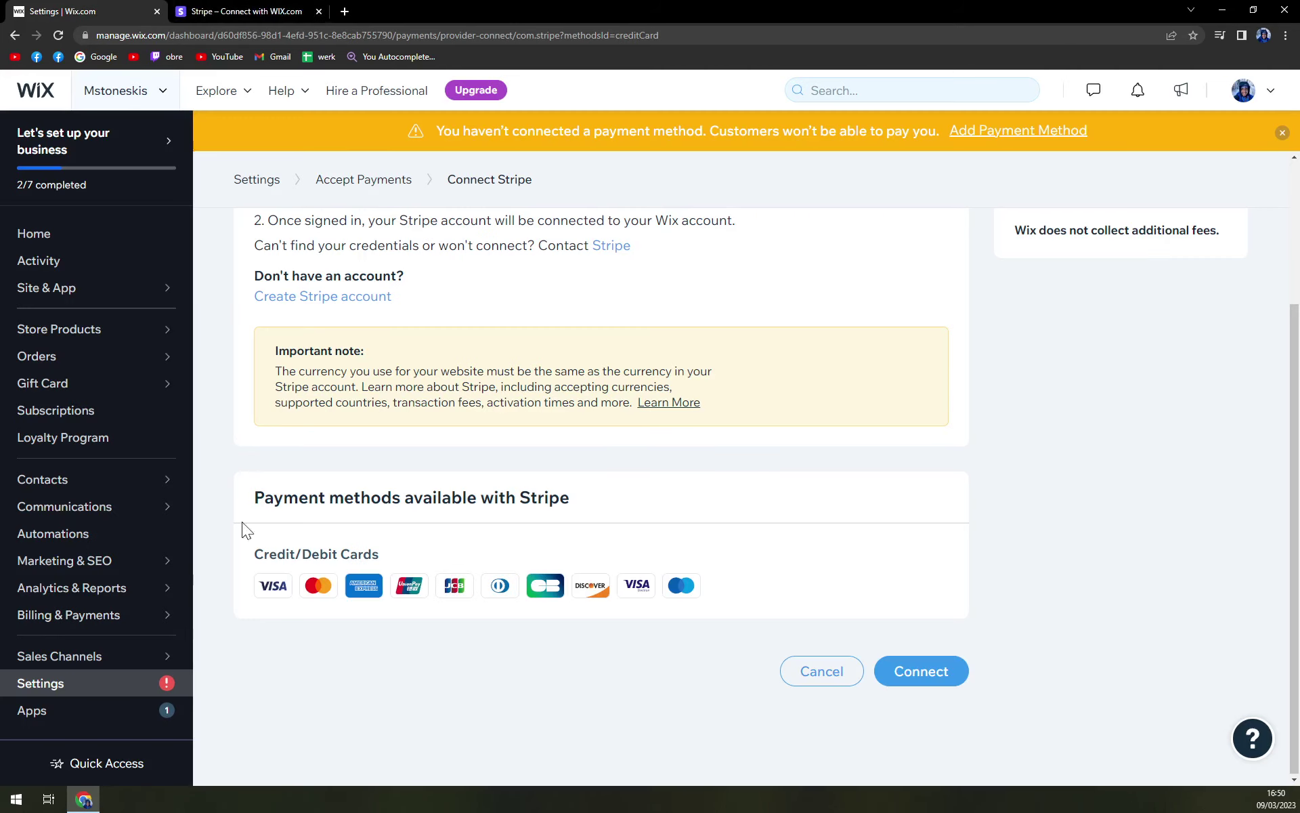
scroll(244, 531, up, 3)
Step: Go back to Accept Payments and open the More Payment Options list
click(15, 35)
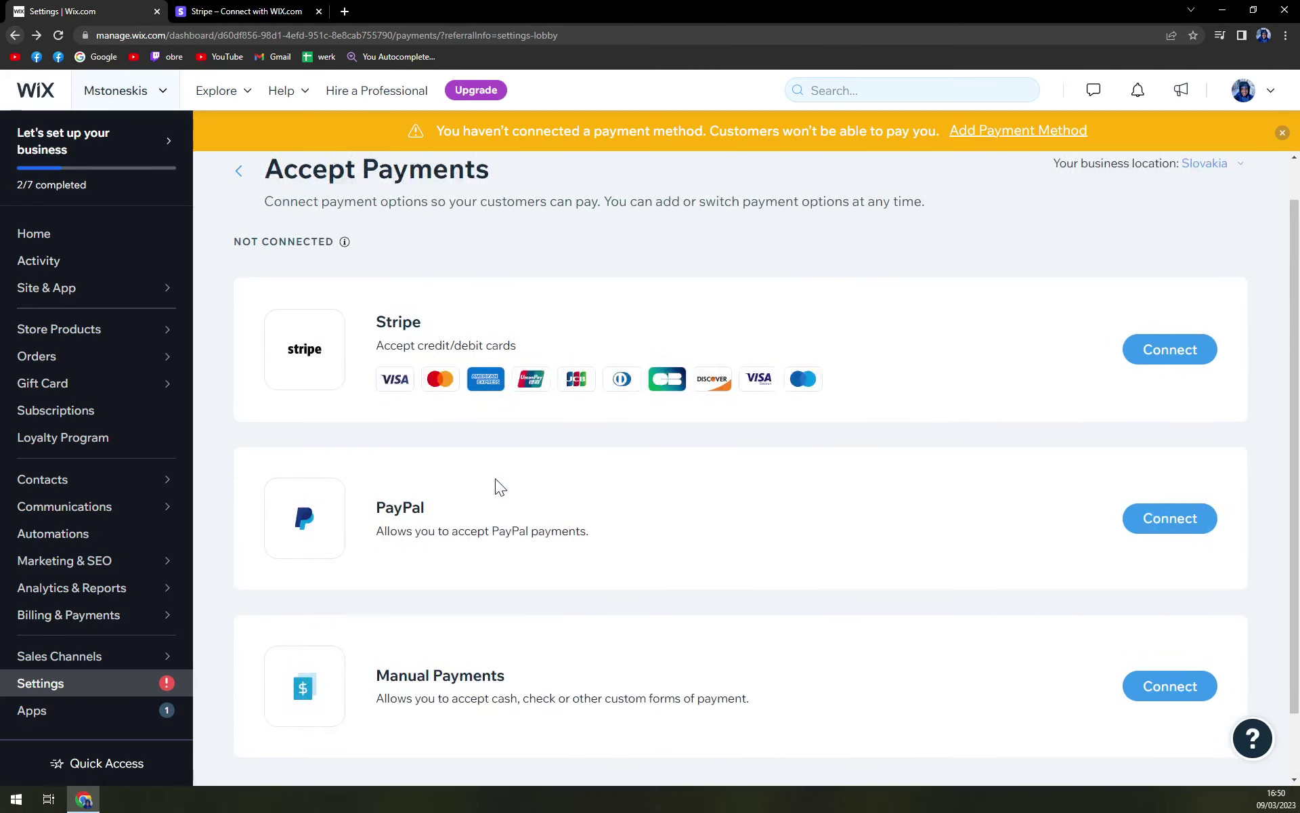
scroll(494, 478, down, 1)
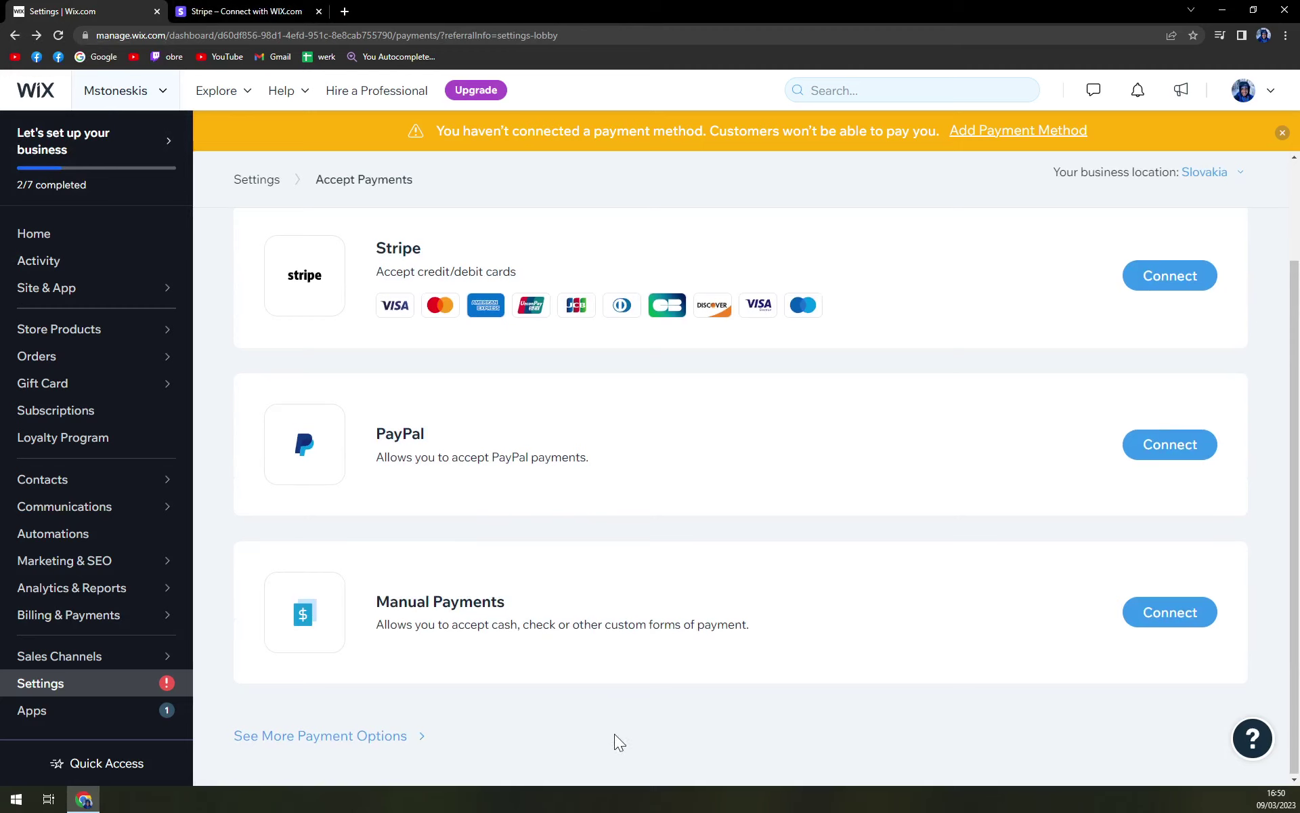
click(324, 737)
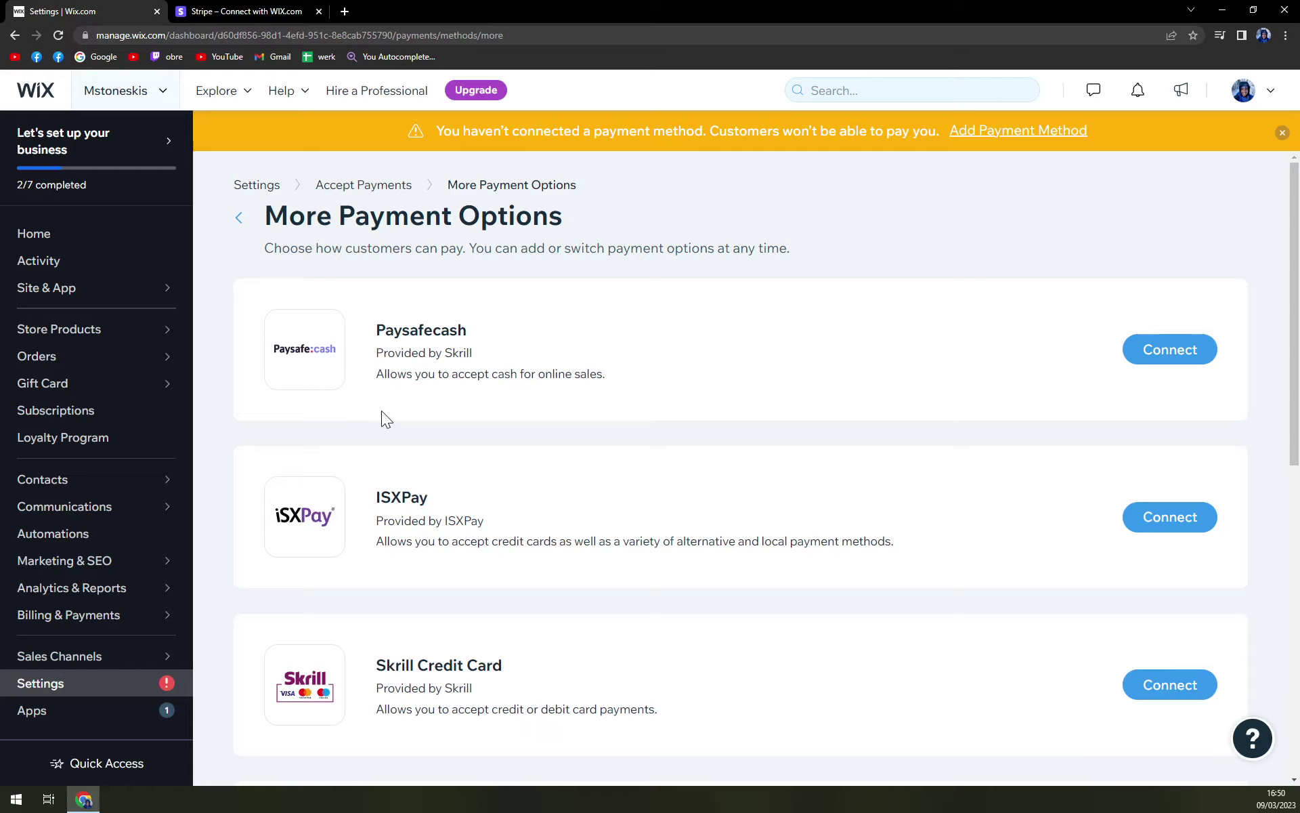
Step: Browse the providers from Paysafecash down to Skrill Digital Wallet
scroll(386, 411, down, 8)
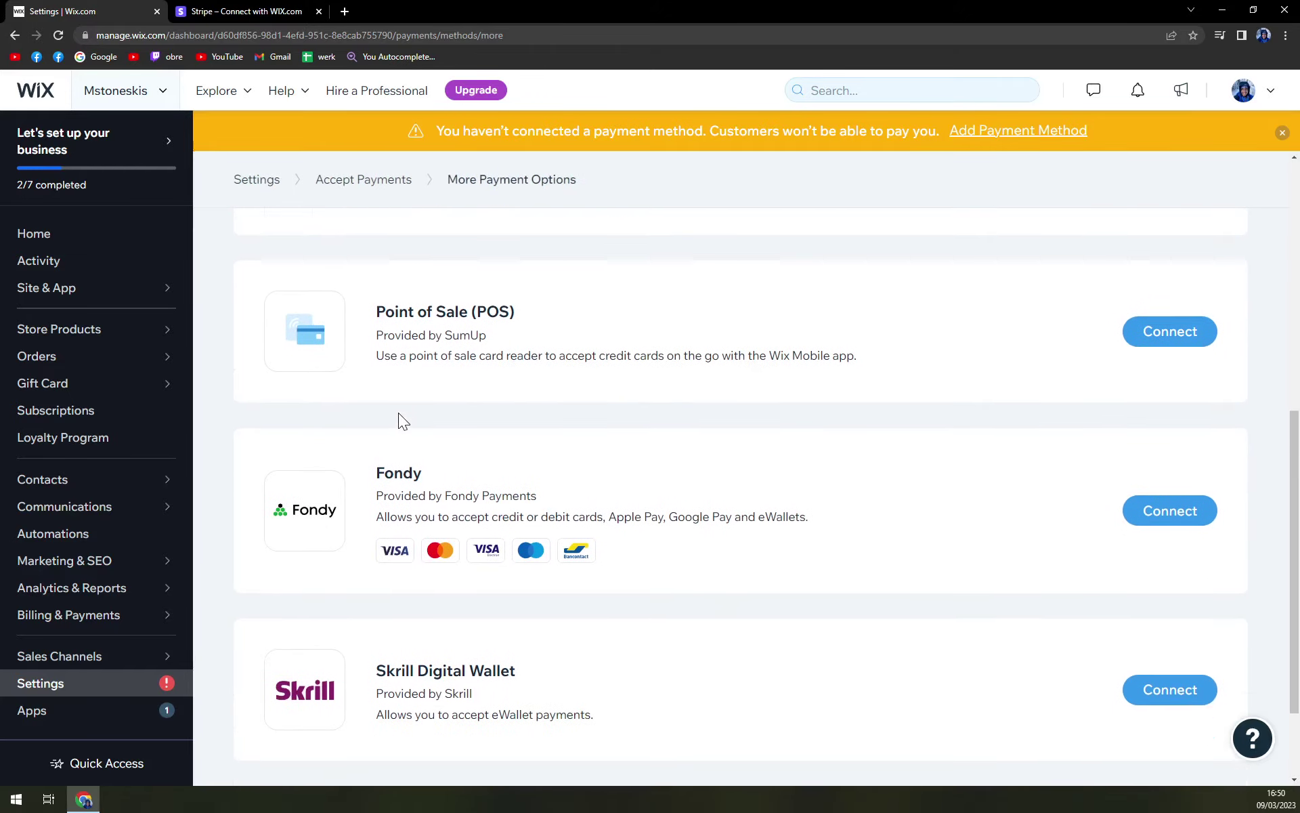
scroll(398, 420, down, 2)
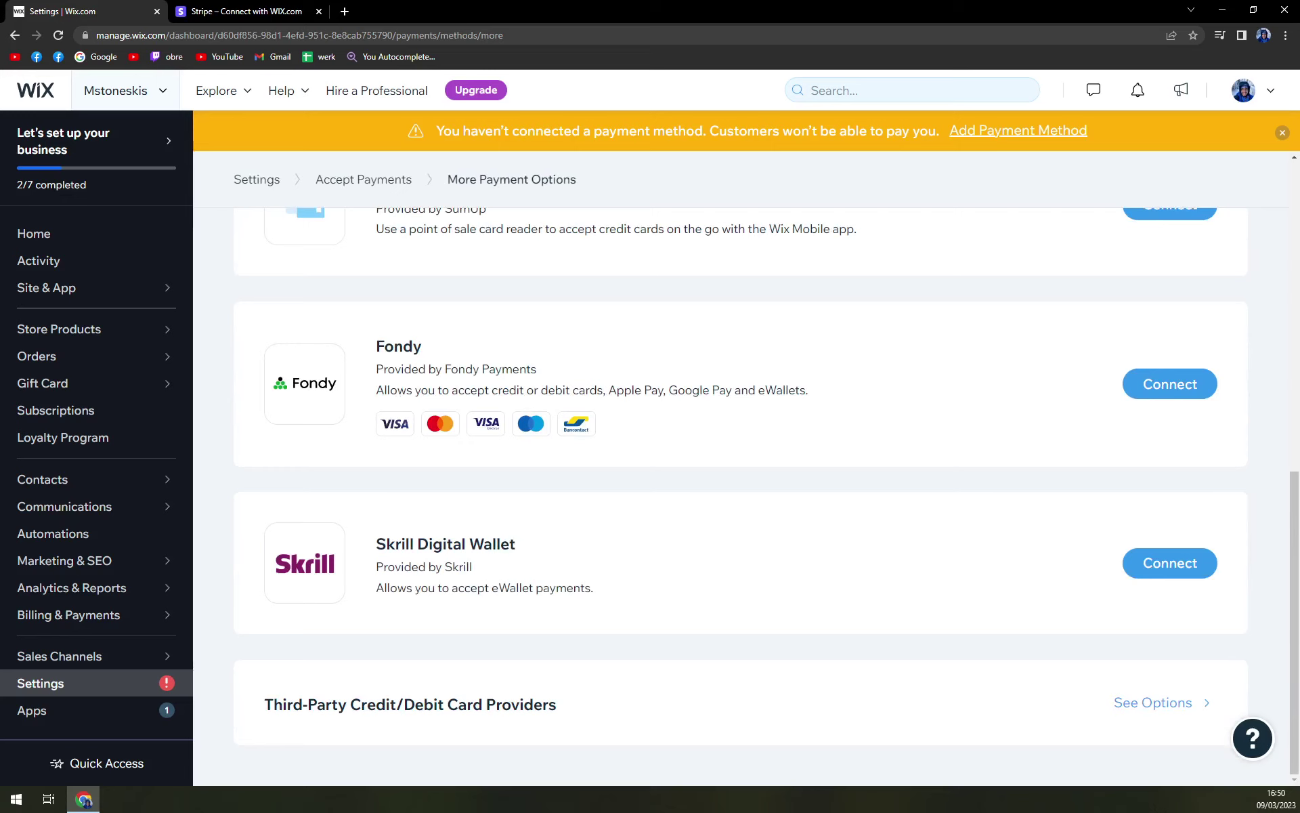
scroll(741, 488, up, 4)
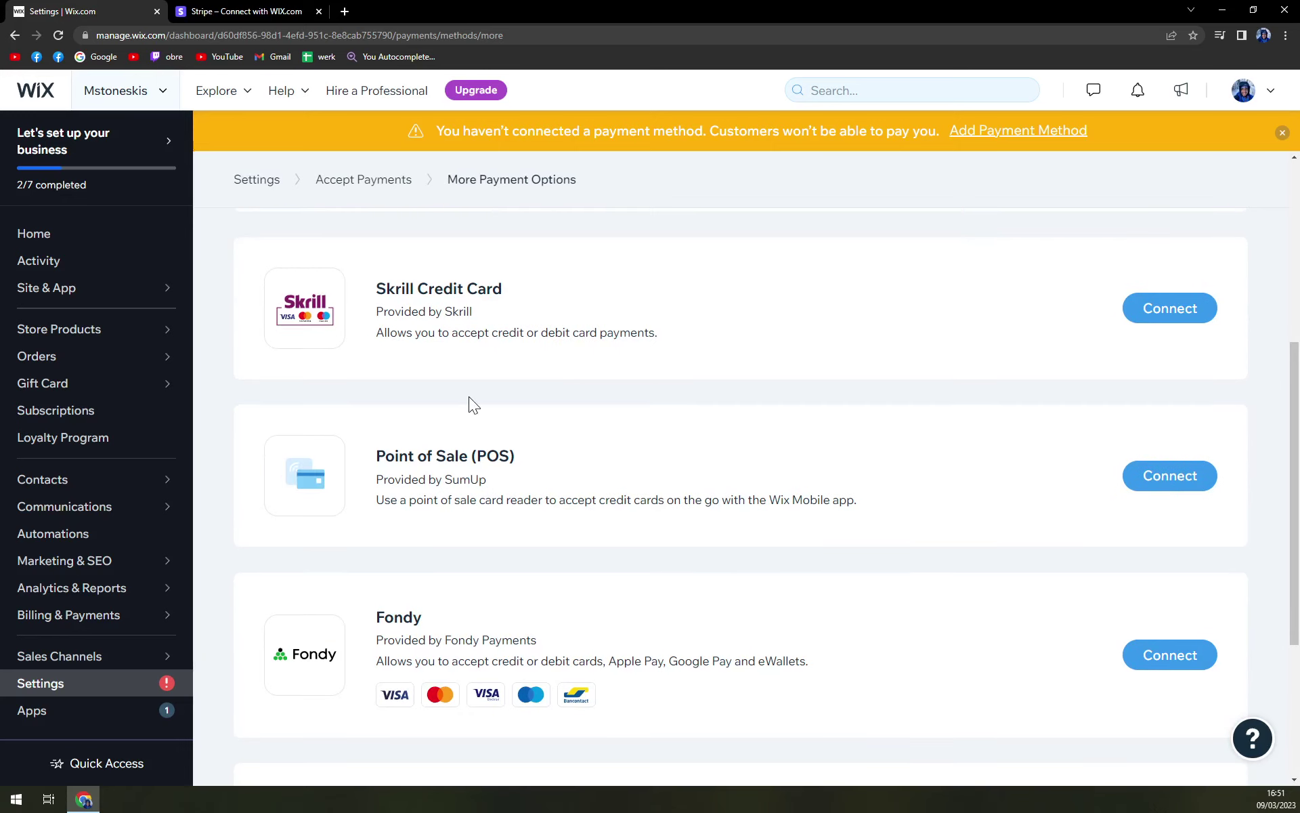
scroll(469, 397, up, 6)
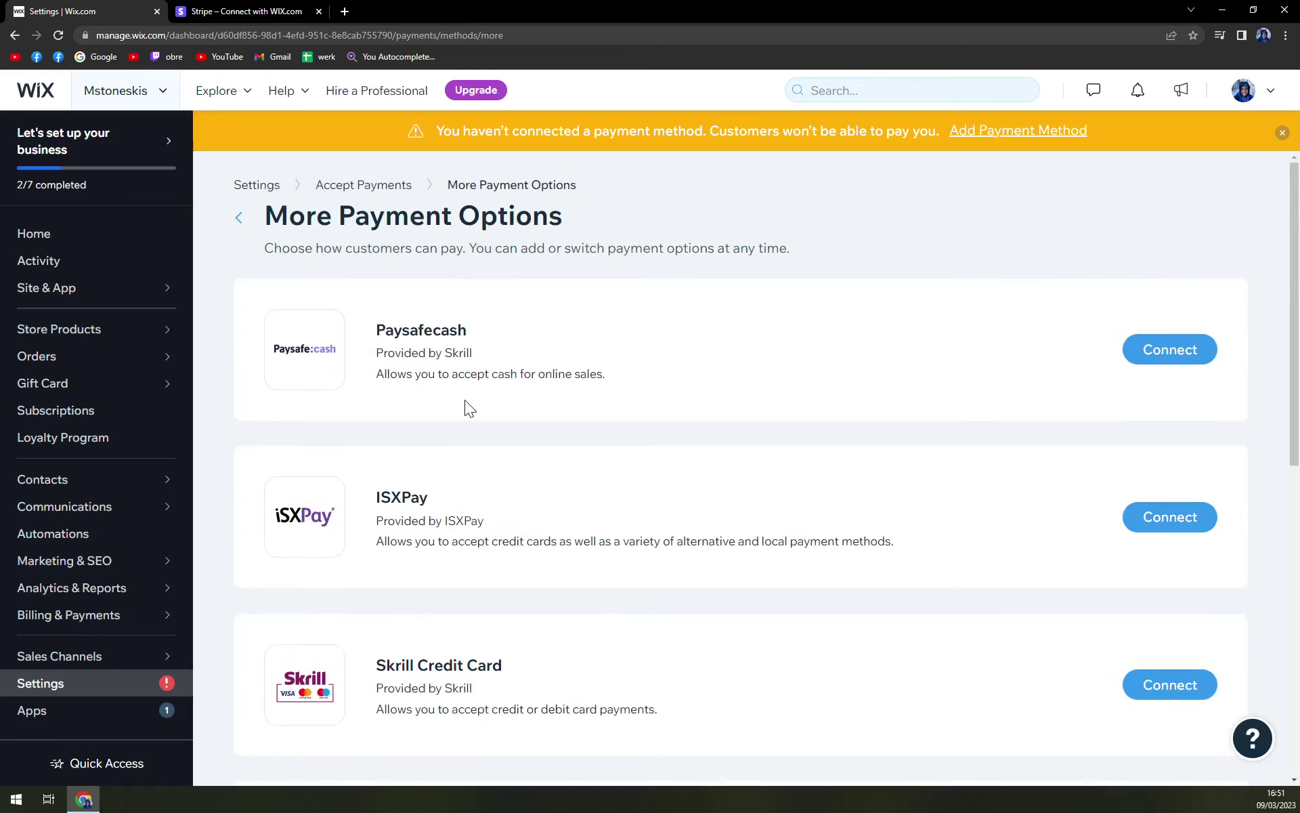
scroll(466, 407, down, 10)
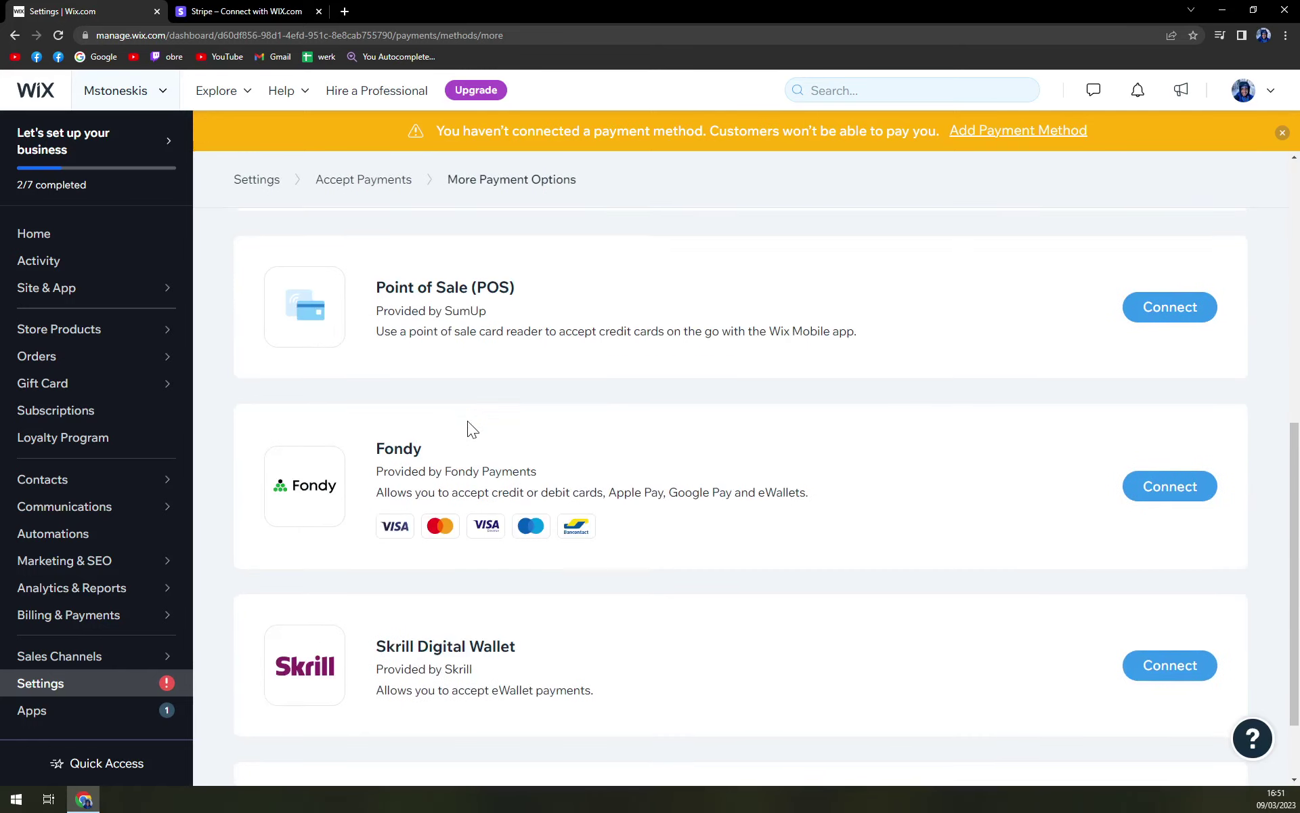
drag(376, 544, 521, 546)
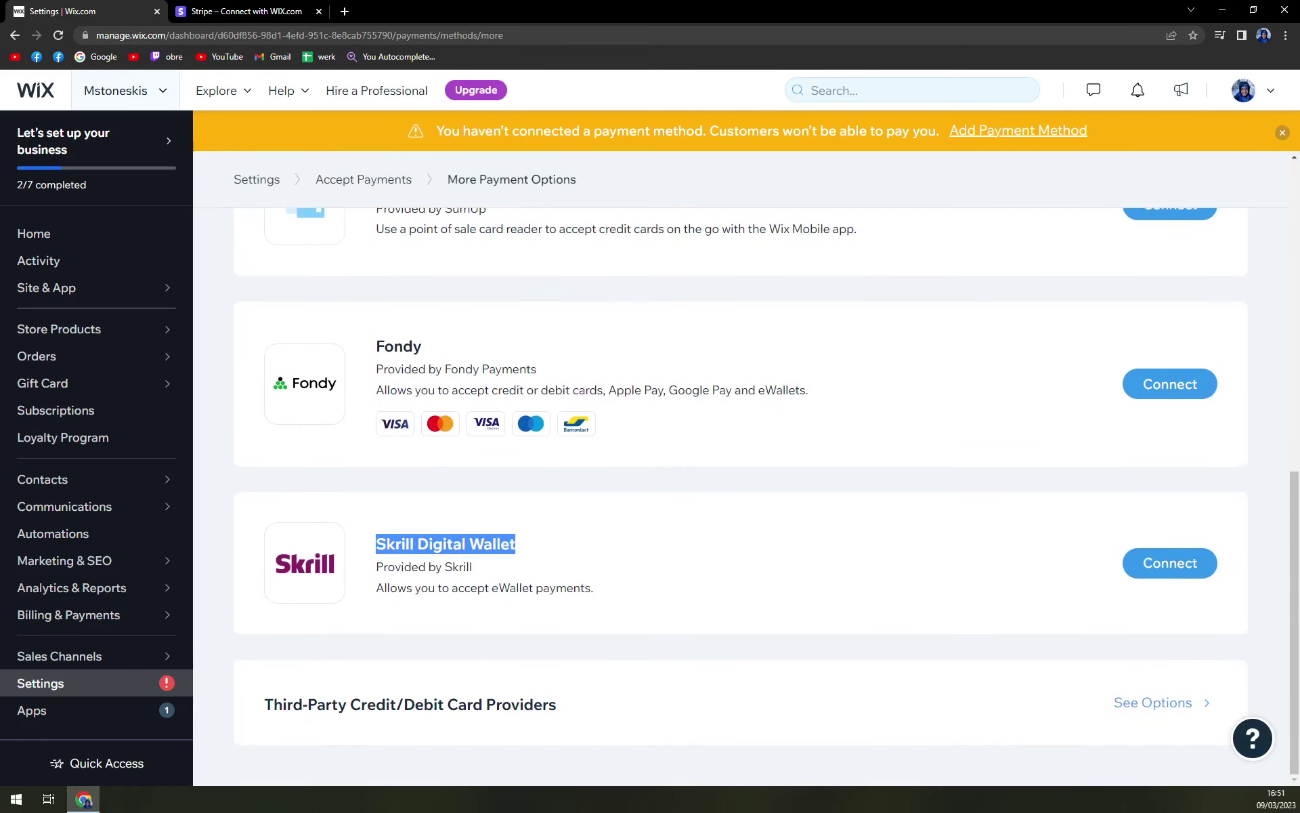
click(525, 549)
scroll(523, 546, up, 3)
scroll(522, 546, up, 7)
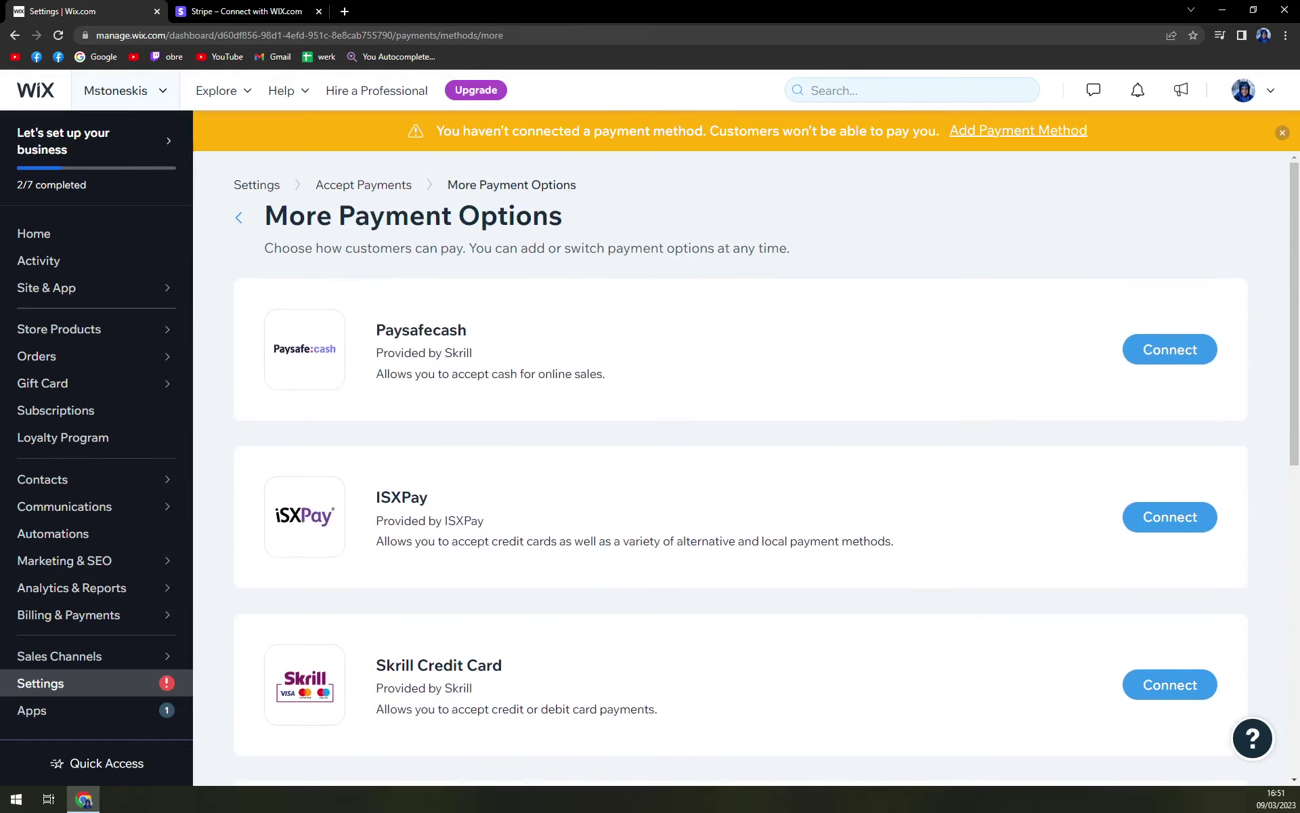
scroll(636, 557, down, 10)
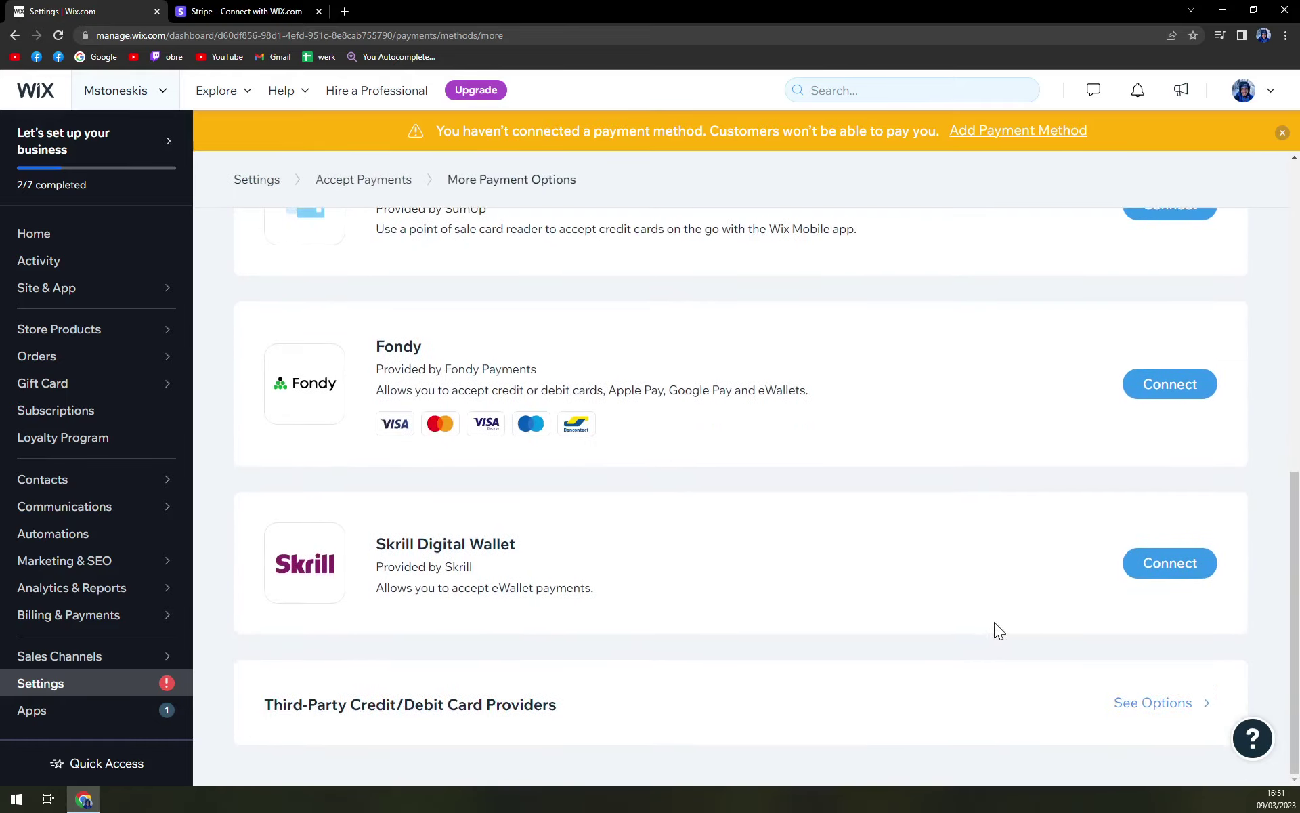
Step: Browse the third-party card providers Braintree, SumUp, FIBONATIX, Fondy Payments and payabl
click(1124, 707)
scroll(697, 569, down, 6)
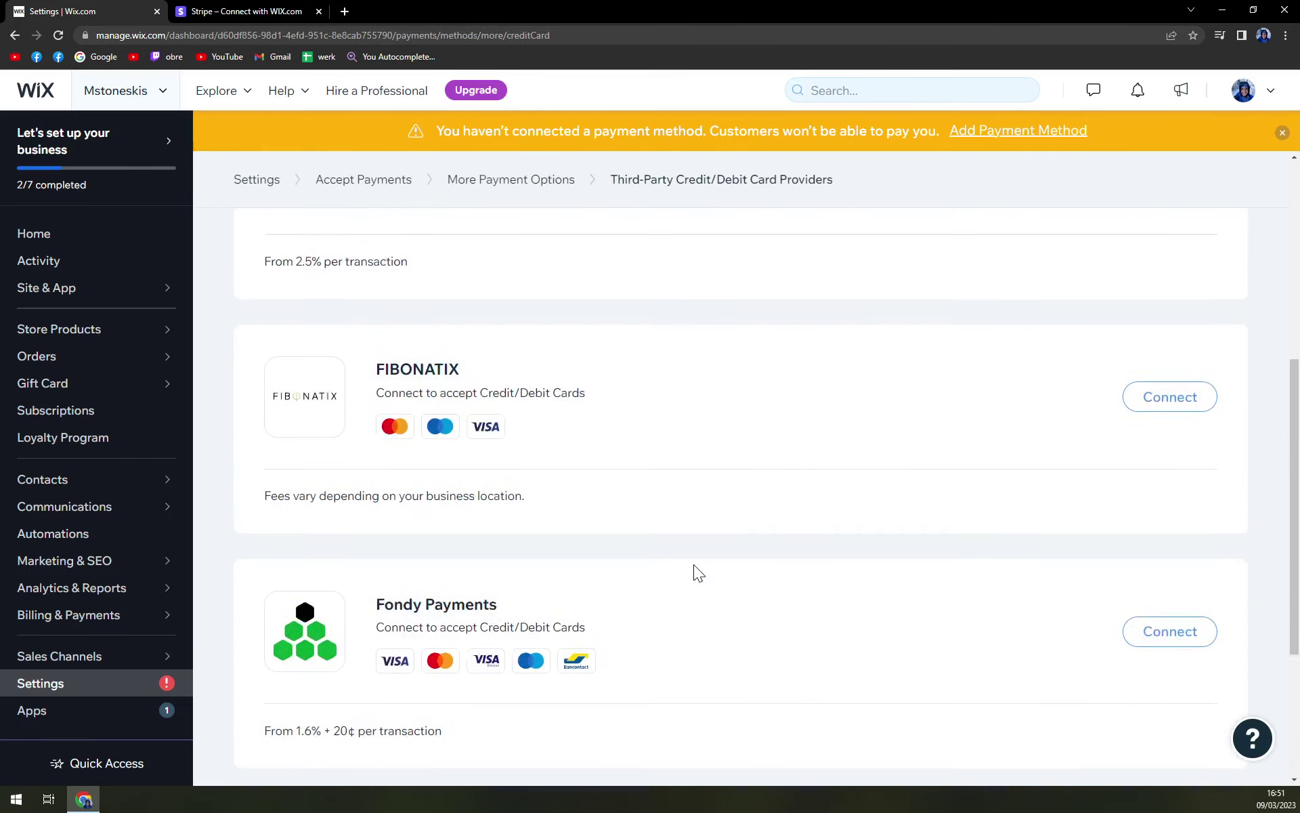
scroll(694, 565, up, 5)
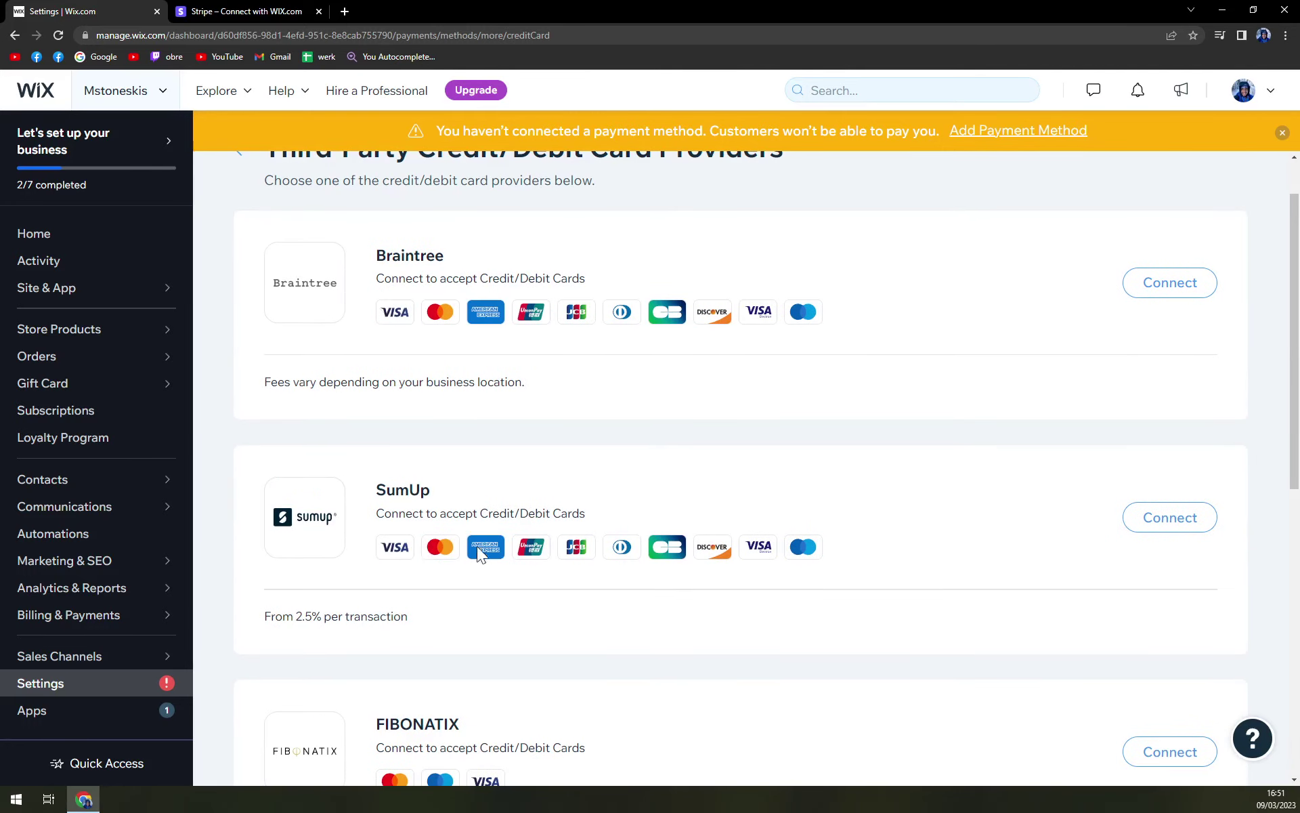
scroll(478, 550, down, 4)
scroll(497, 521, up, 1)
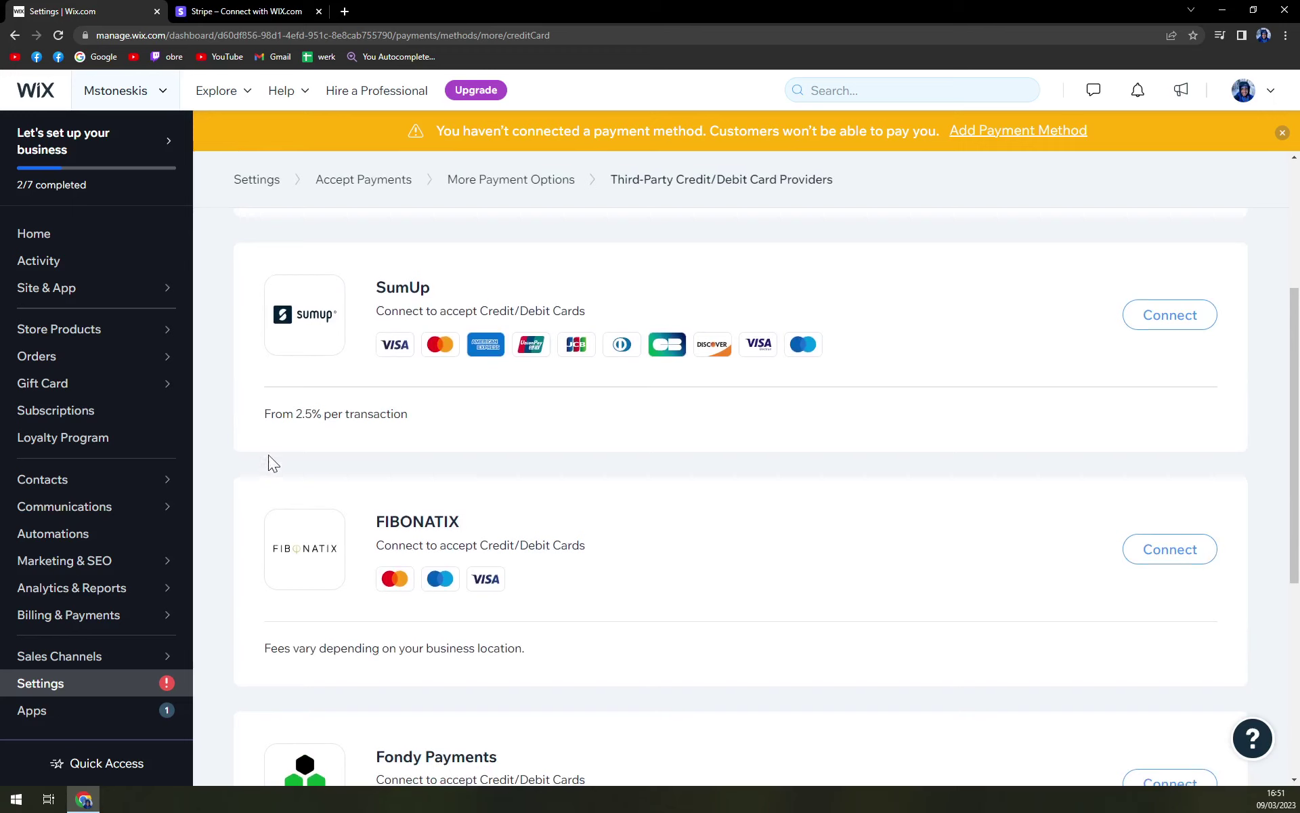
drag(268, 454, 430, 454)
scroll(453, 485, down, 6)
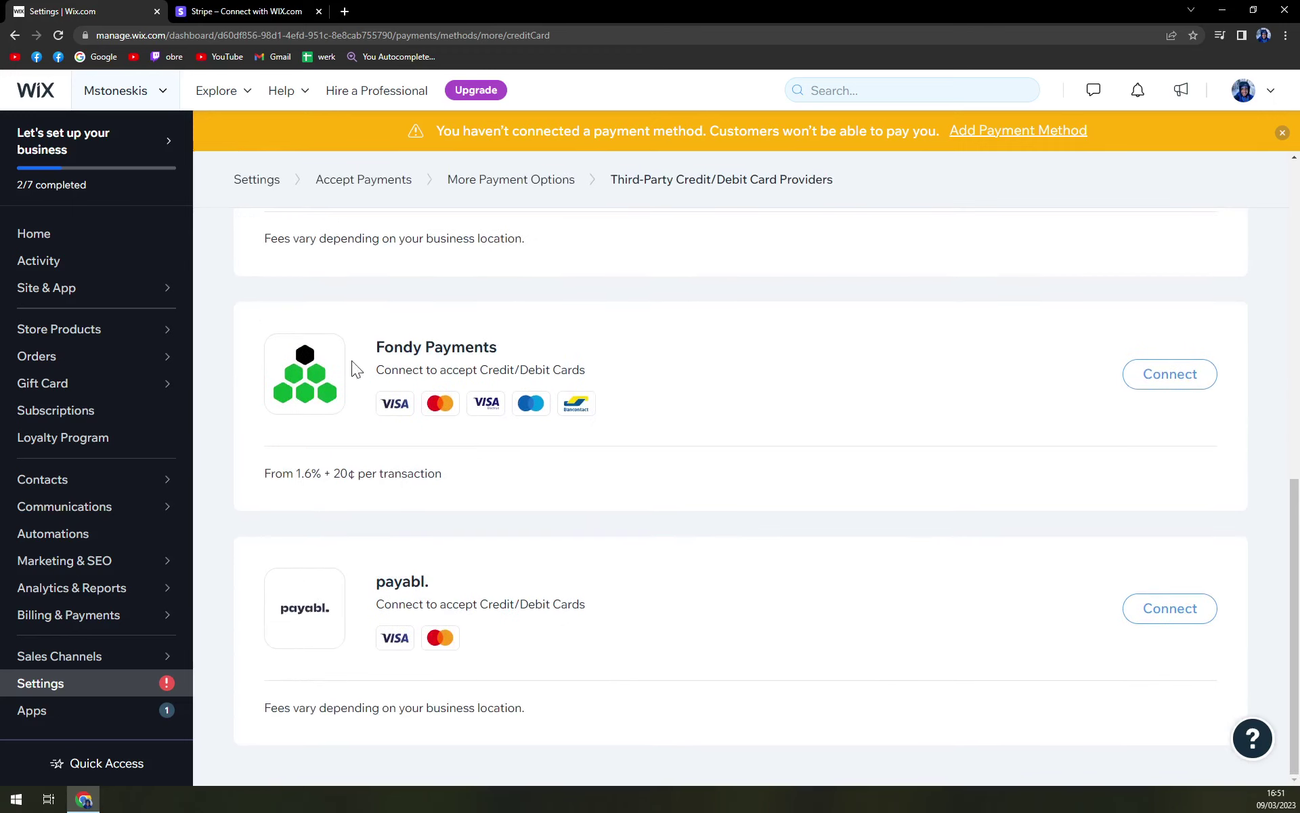
drag(373, 348, 514, 348)
scroll(521, 420, up, 12)
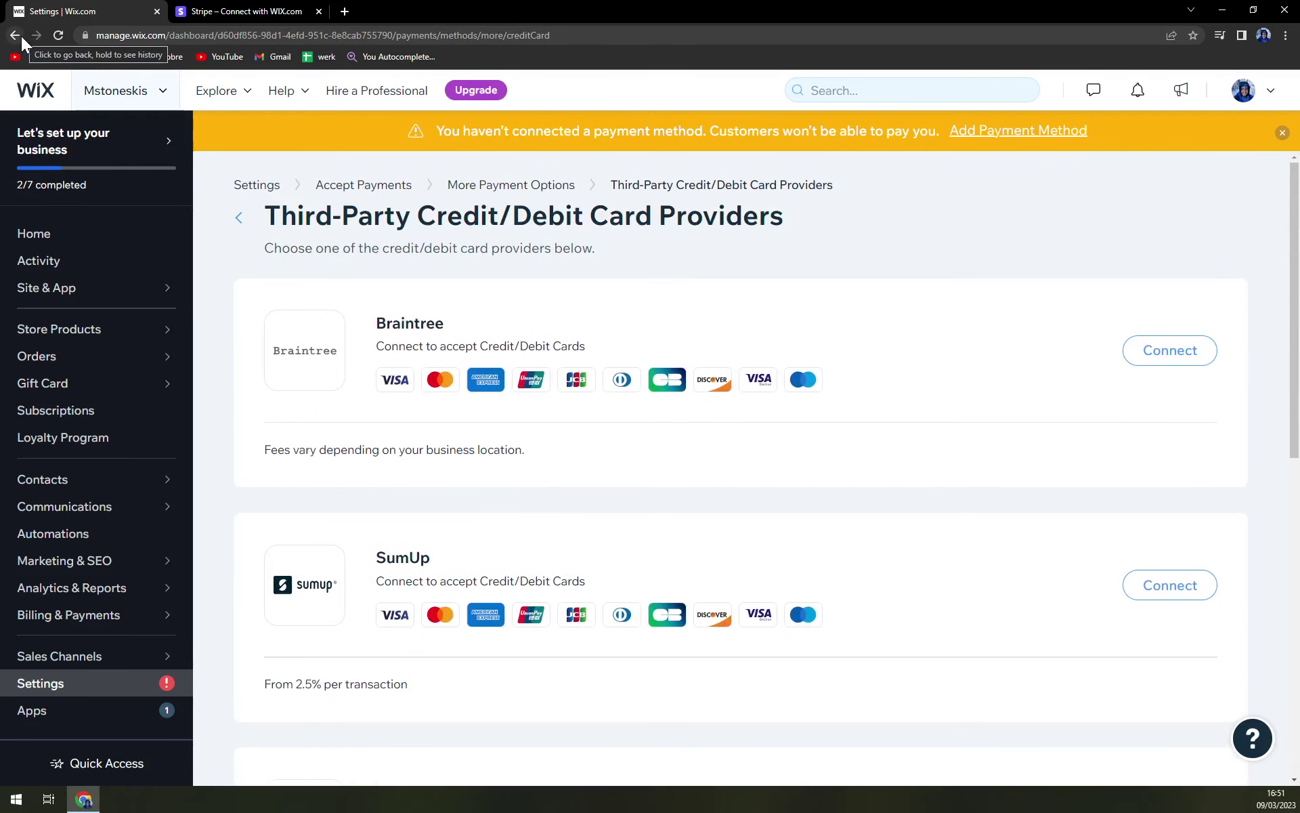
Step: Go back to Settings, open Shipping & fulfillment, and start editing the Domestic (Slovakia) region
click(82, 691)
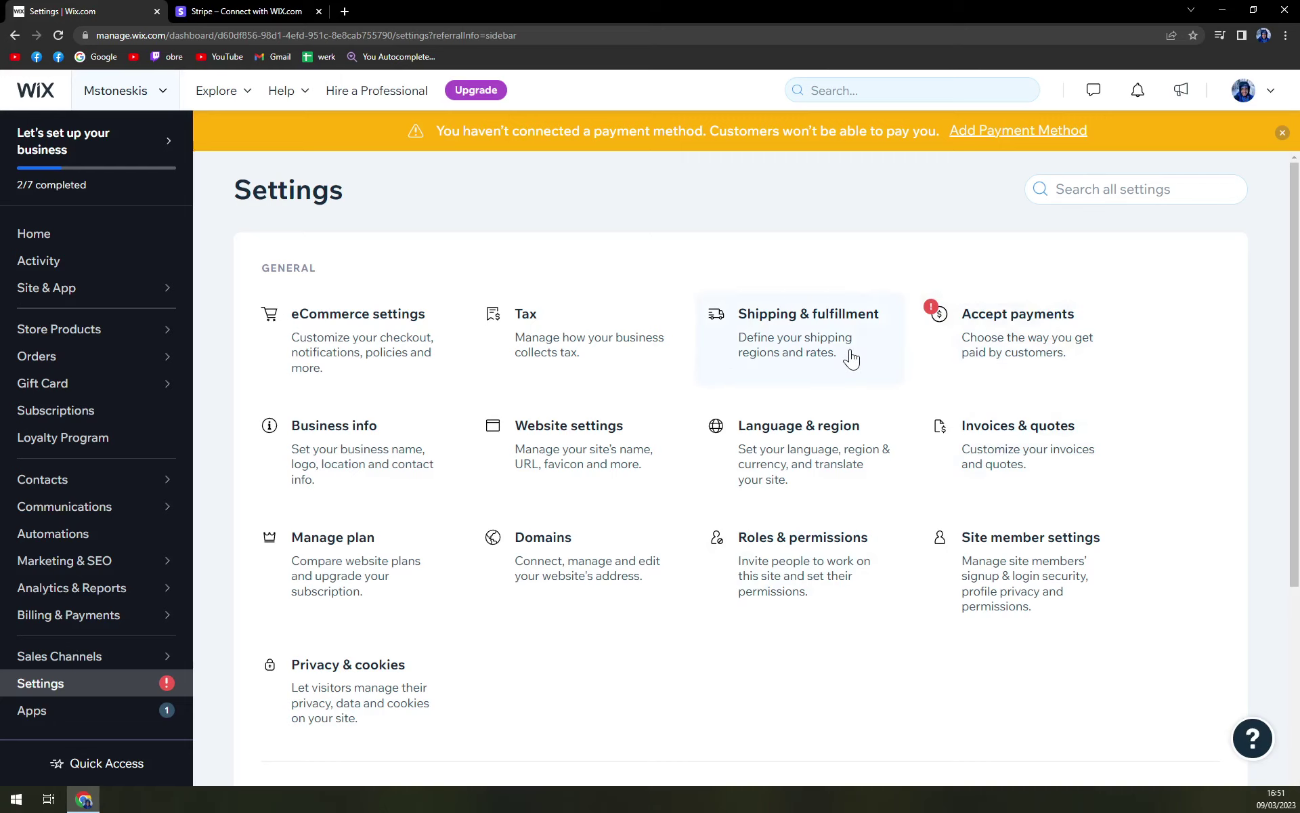
click(815, 345)
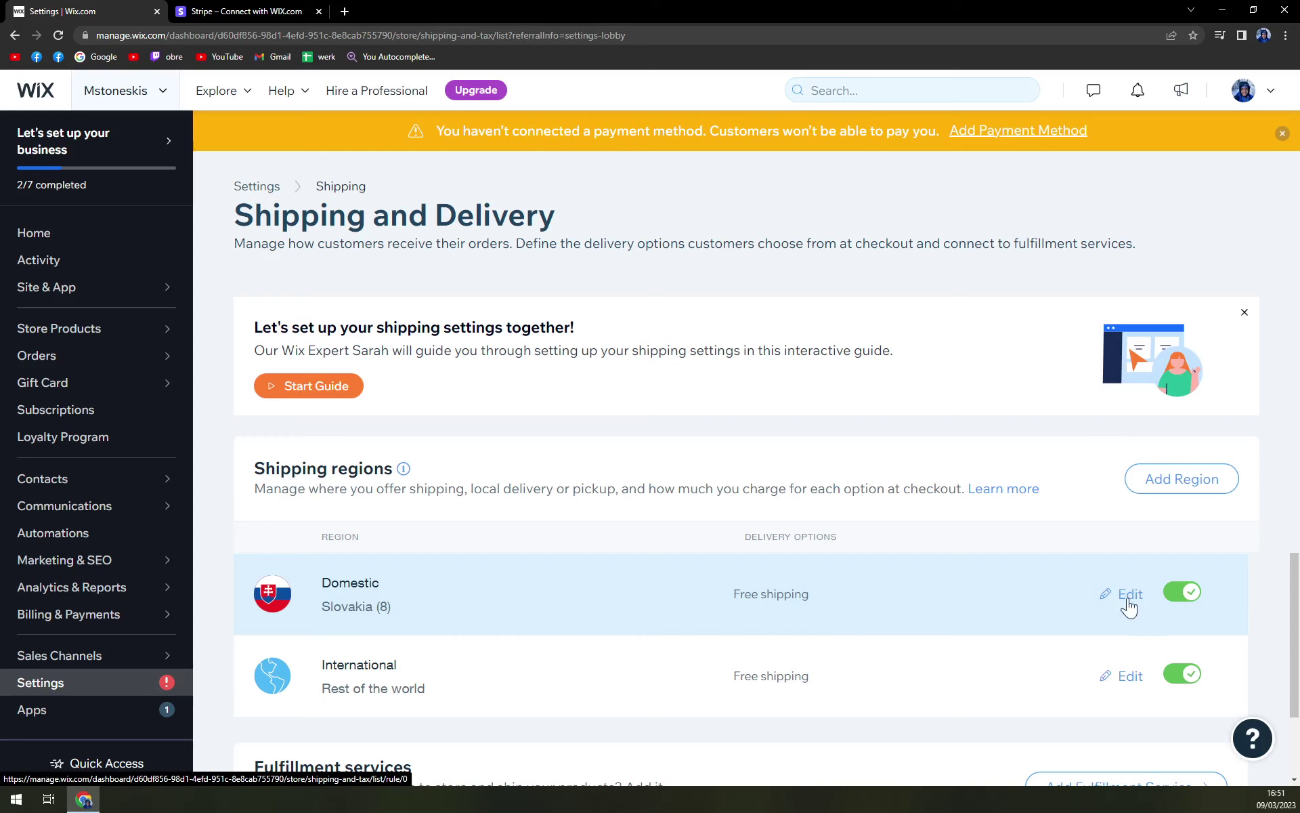
click(1182, 592)
click(1184, 594)
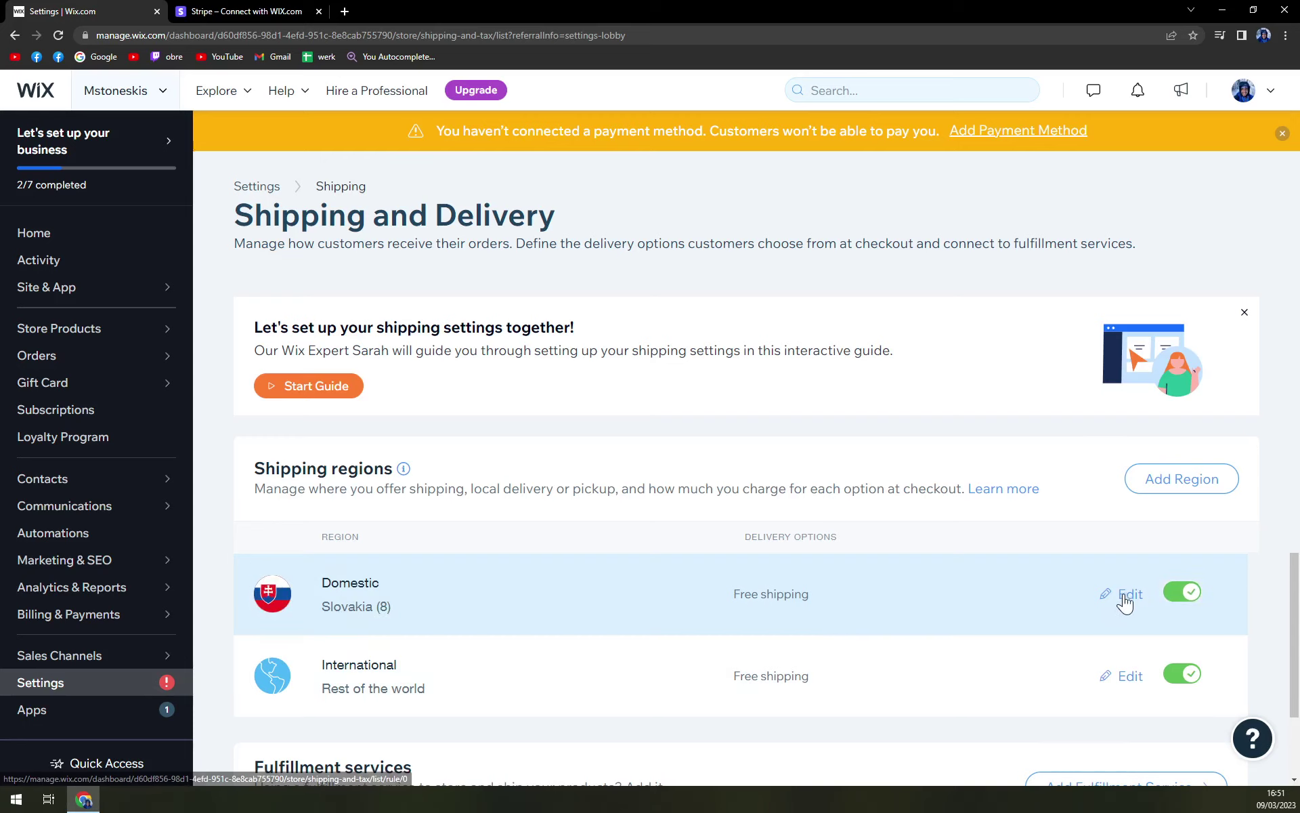
Step: Confirm all 8 Slovakia regions, including Kosice, for the Domestic shipping region
click(1126, 596)
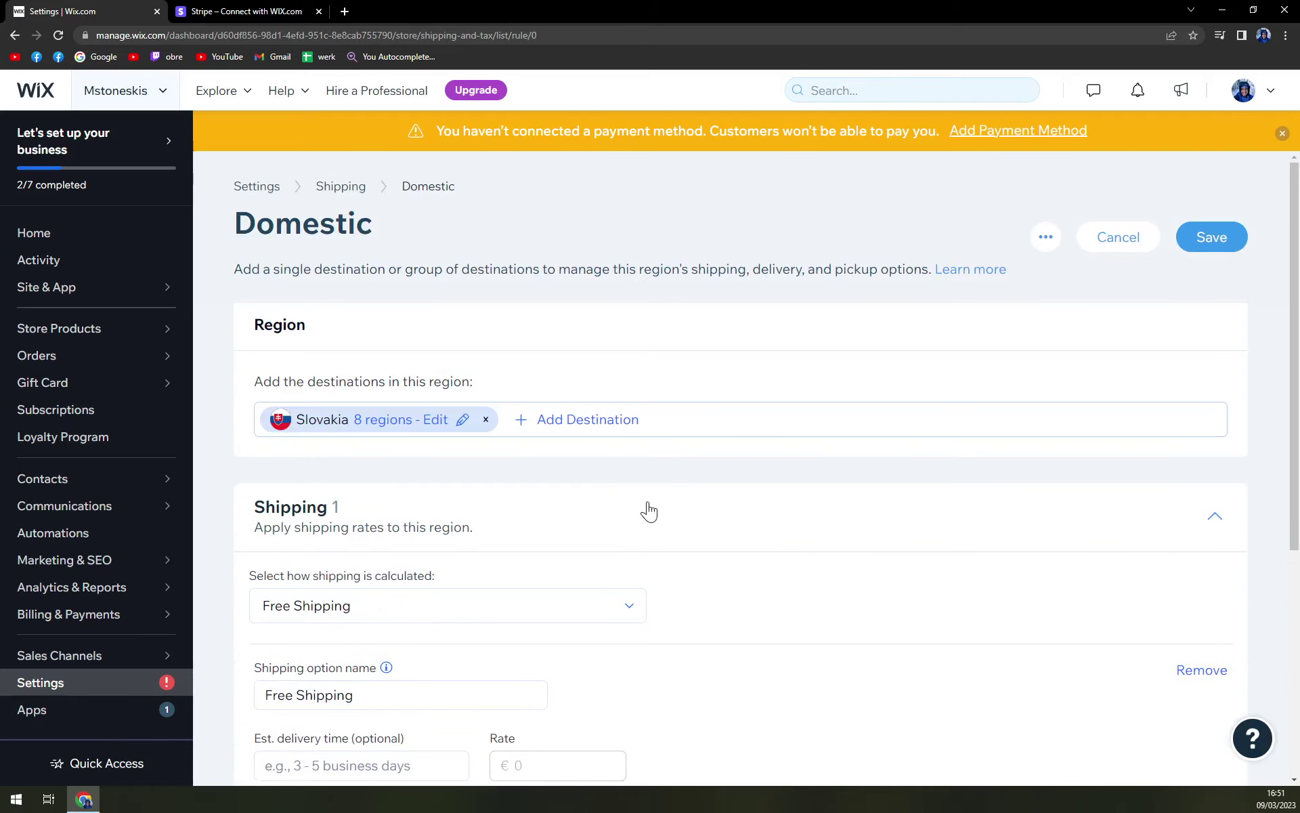
scroll(377, 327, down, 2)
scroll(377, 328, up, 1)
click(393, 354)
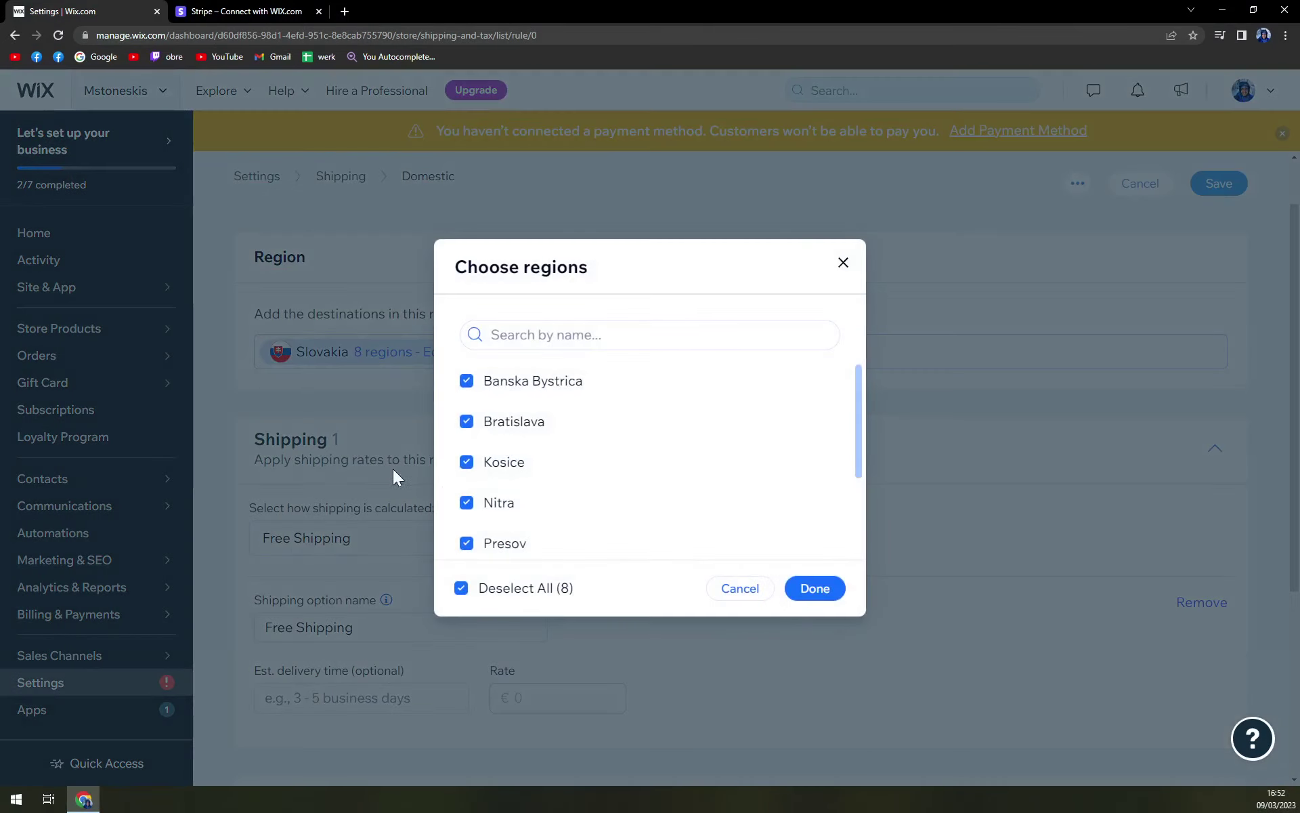
scroll(557, 407, down, 3)
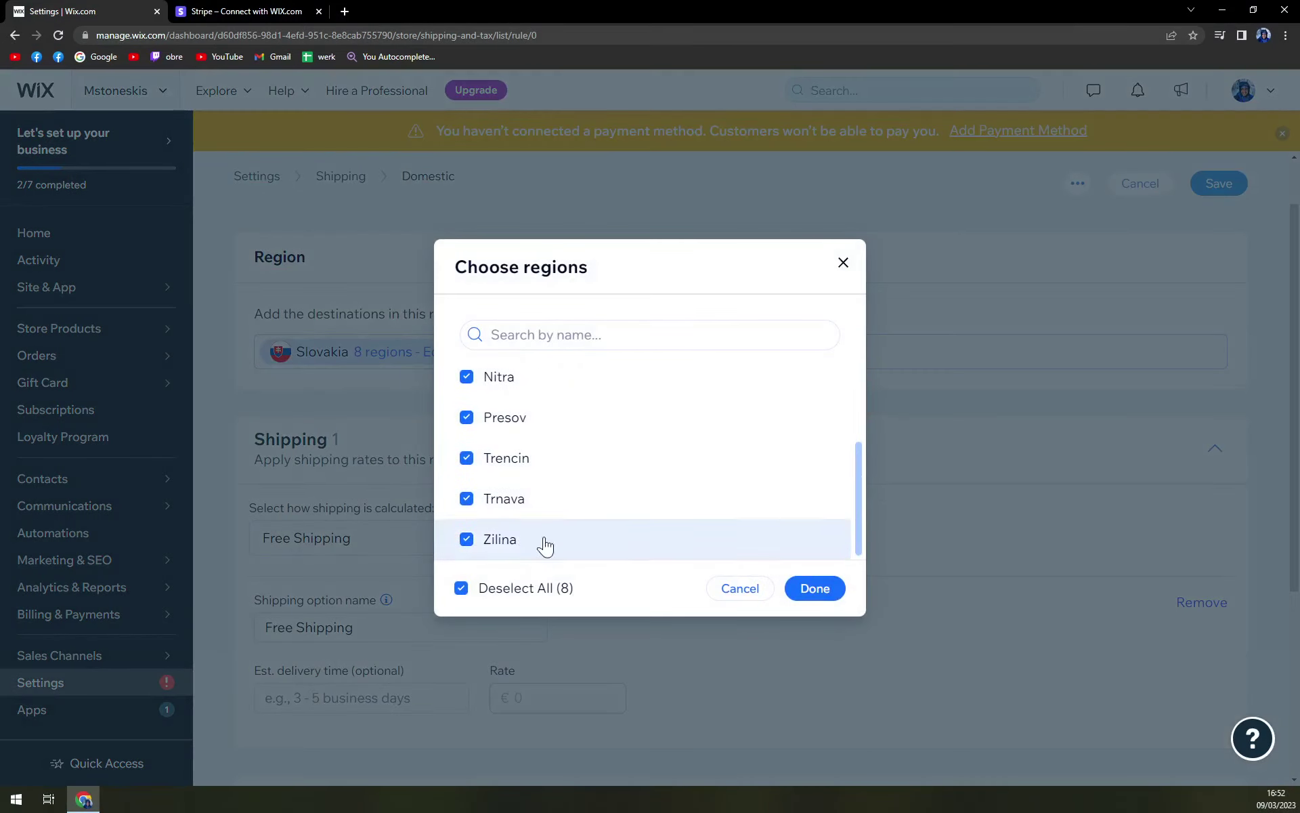
scroll(545, 546, up, 3)
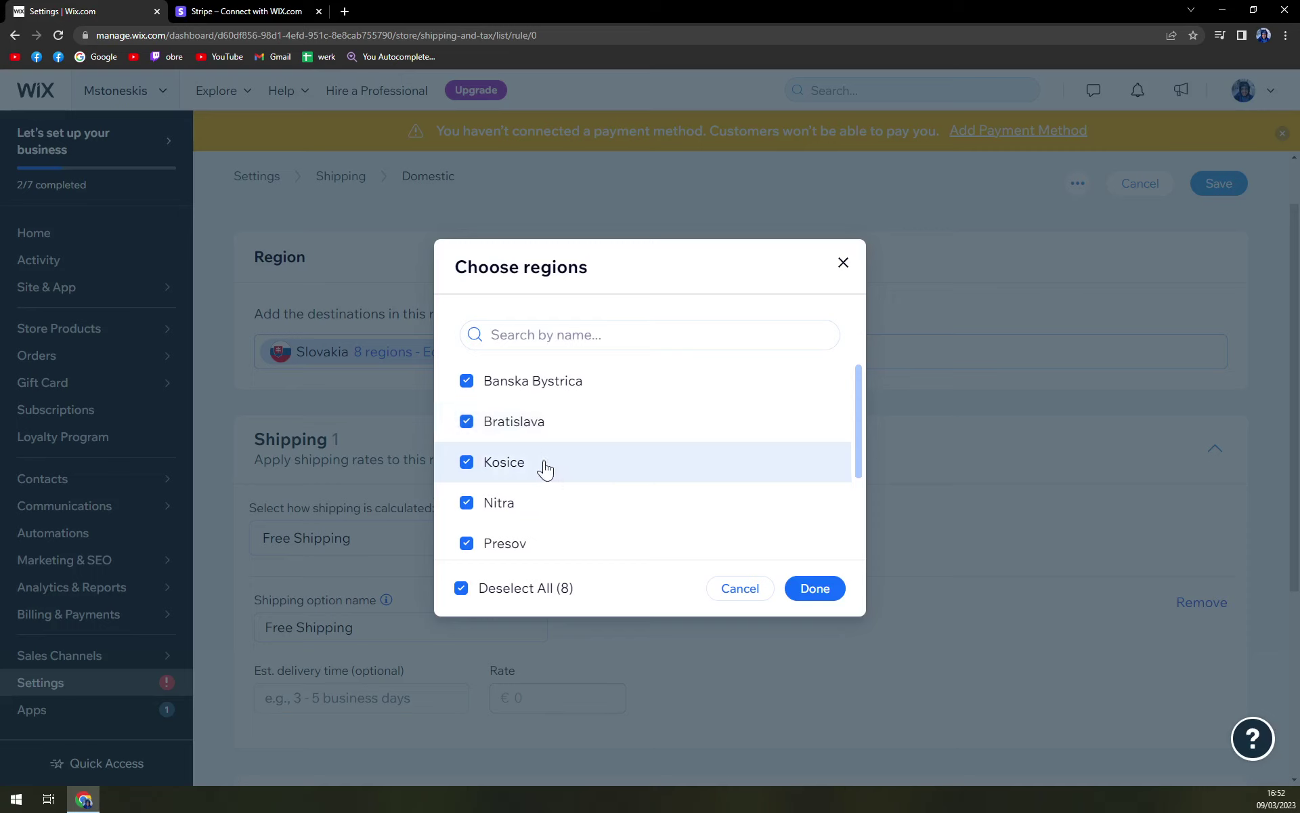
scroll(542, 469, down, 2)
scroll(527, 478, up, 2)
scroll(541, 529, down, 2)
scroll(522, 549, up, 2)
click(517, 477)
click(479, 473)
click(814, 588)
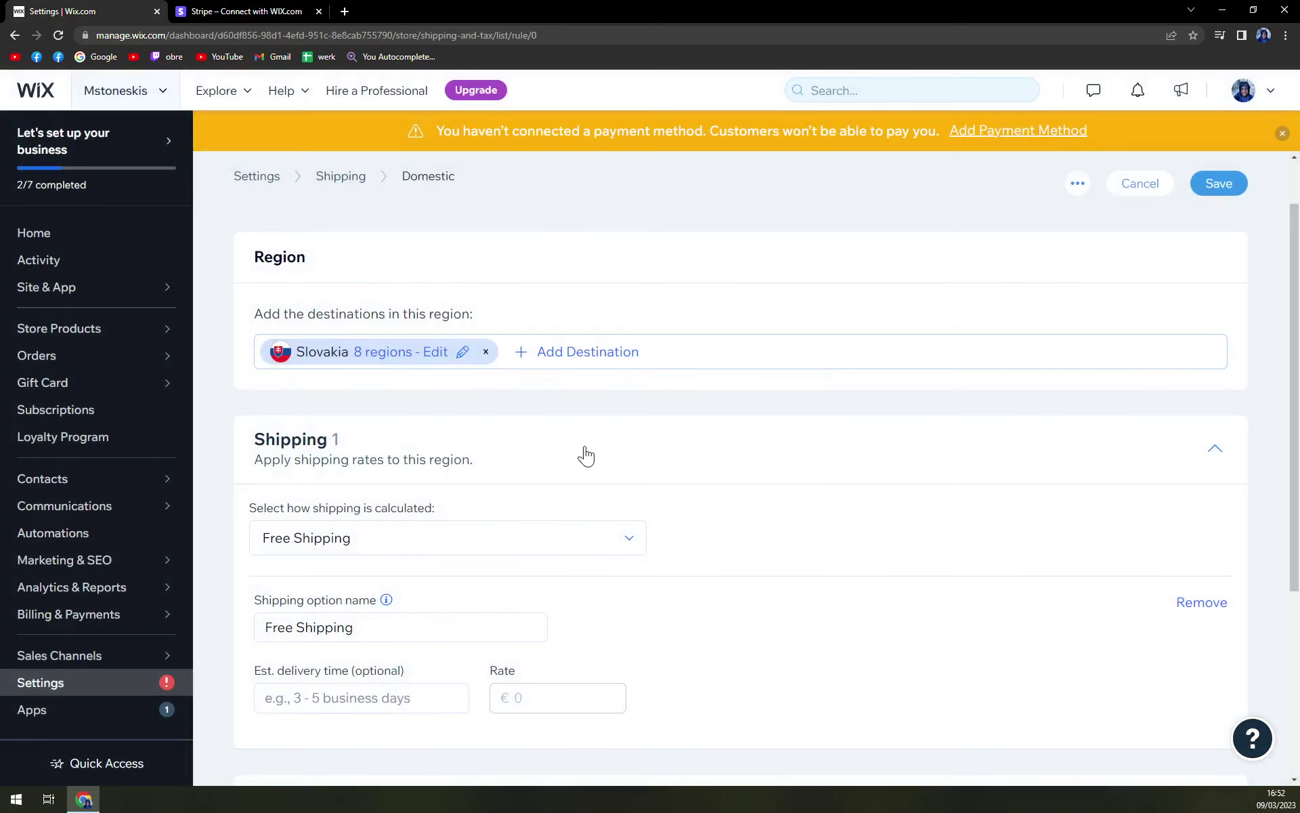
Step: Reopen the Slovakia region list and close it without changes
scroll(719, 495, down, 1)
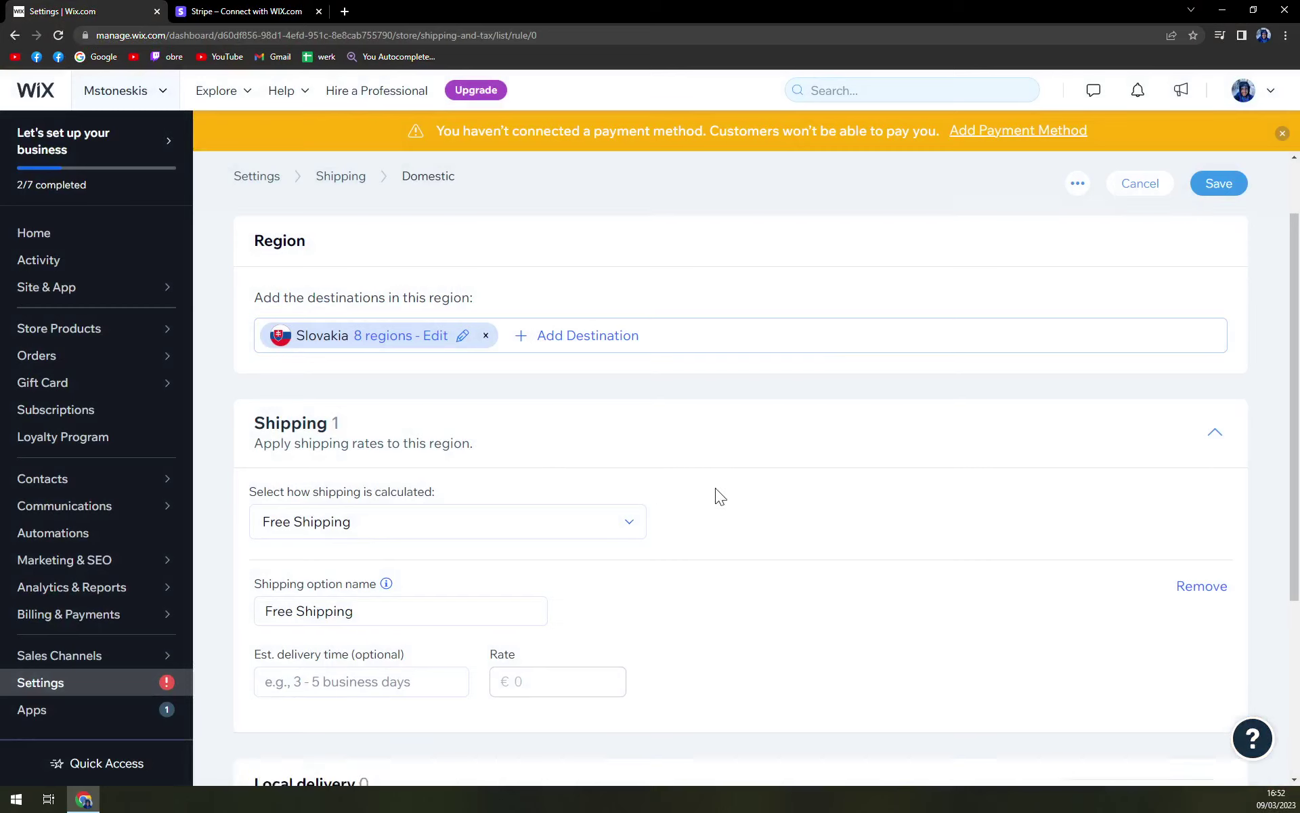
scroll(697, 497, down, 2)
click(490, 408)
scroll(777, 374, up, 1)
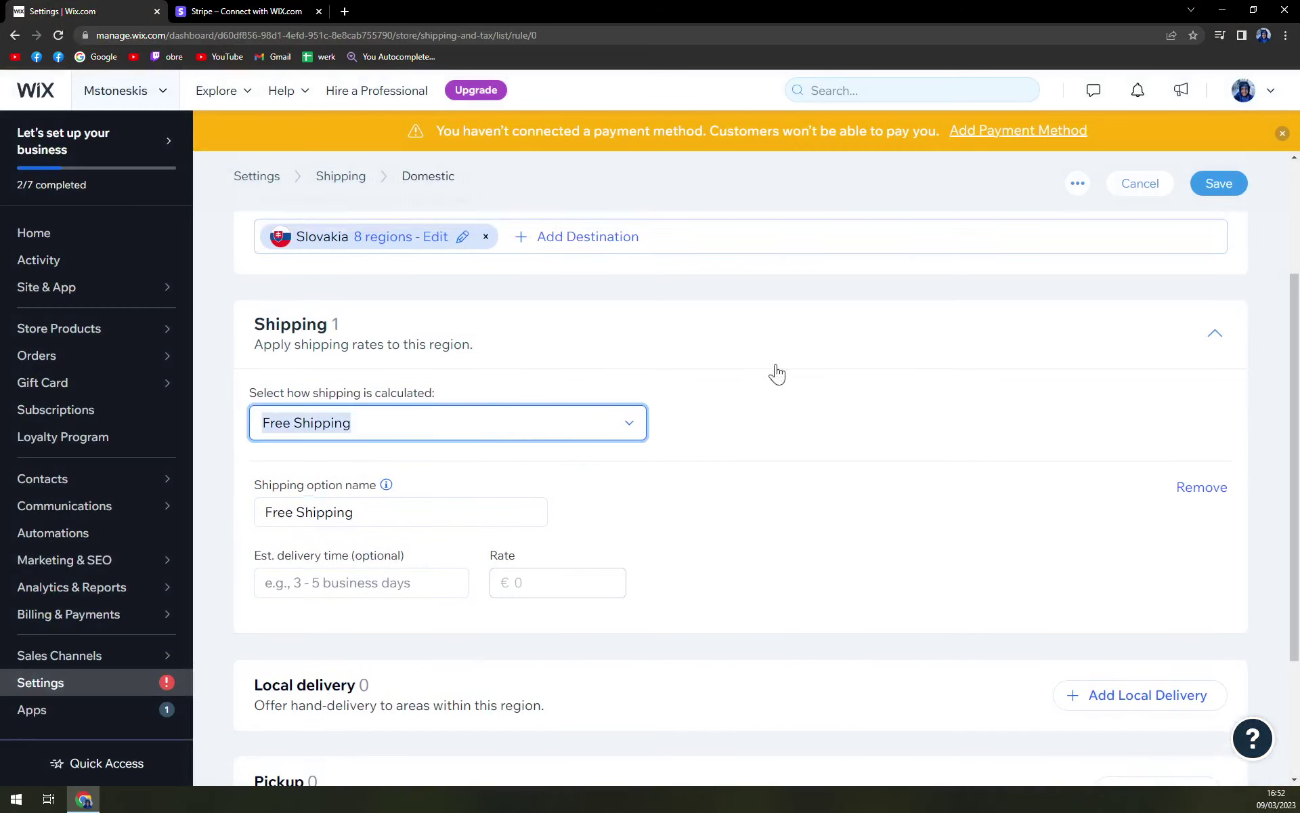
scroll(776, 374, up, 3)
click(406, 419)
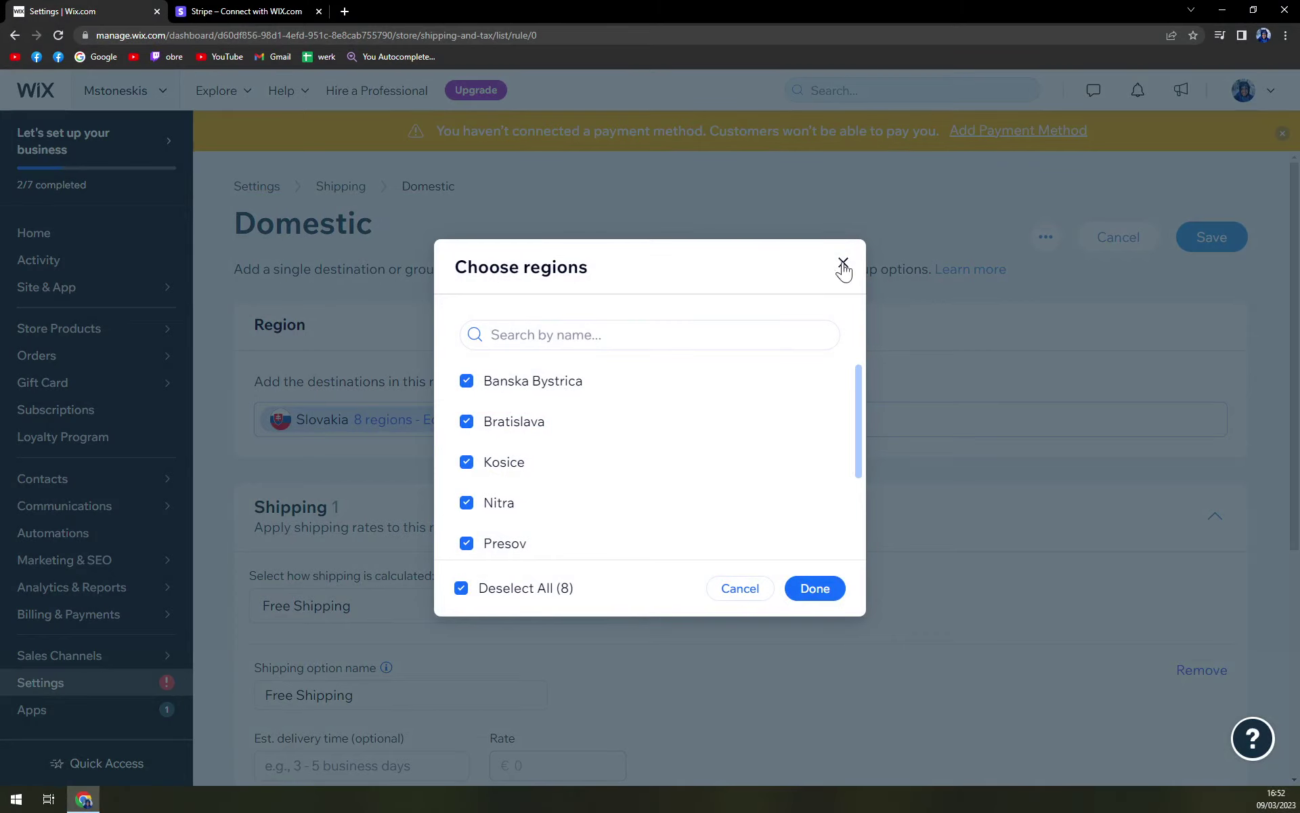
click(843, 265)
scroll(592, 465, down, 3)
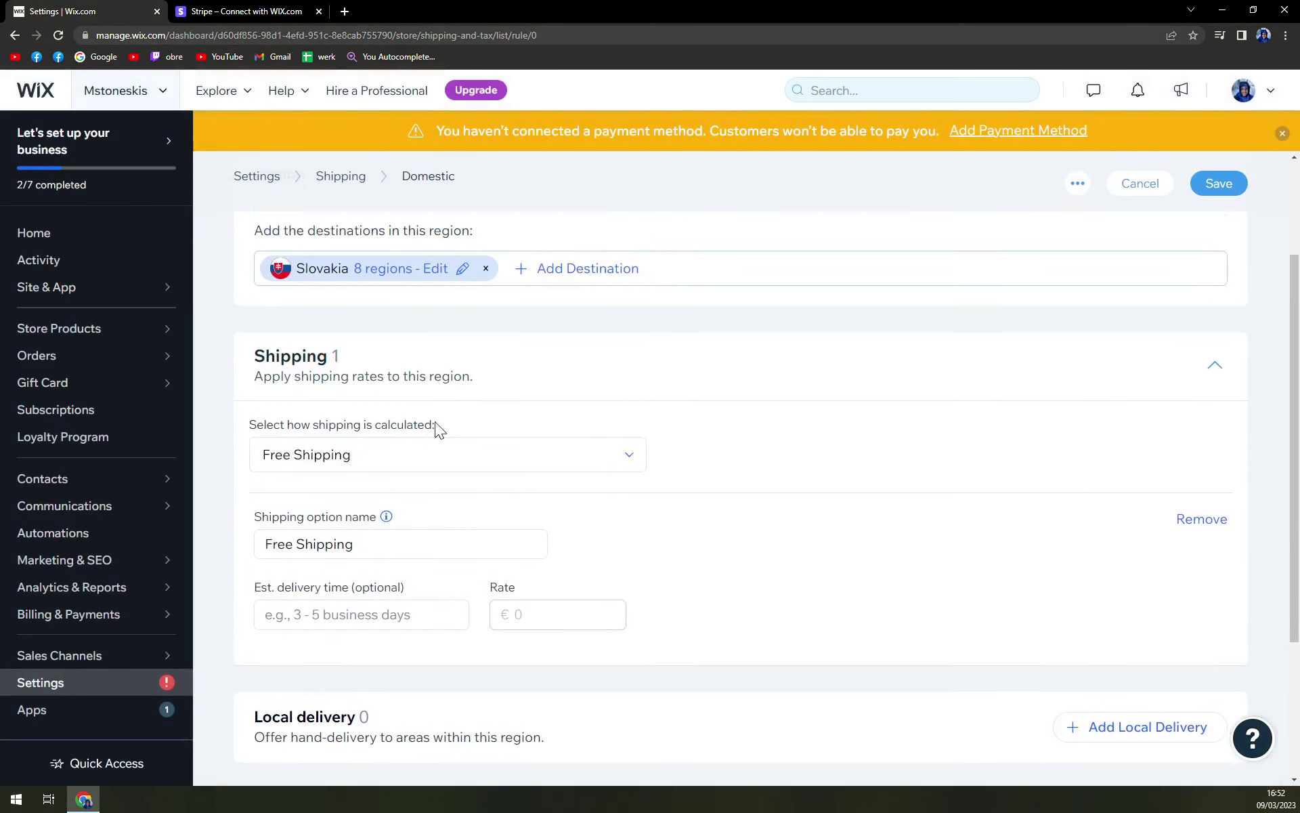
scroll(334, 398, up, 1)
scroll(450, 488, down, 2)
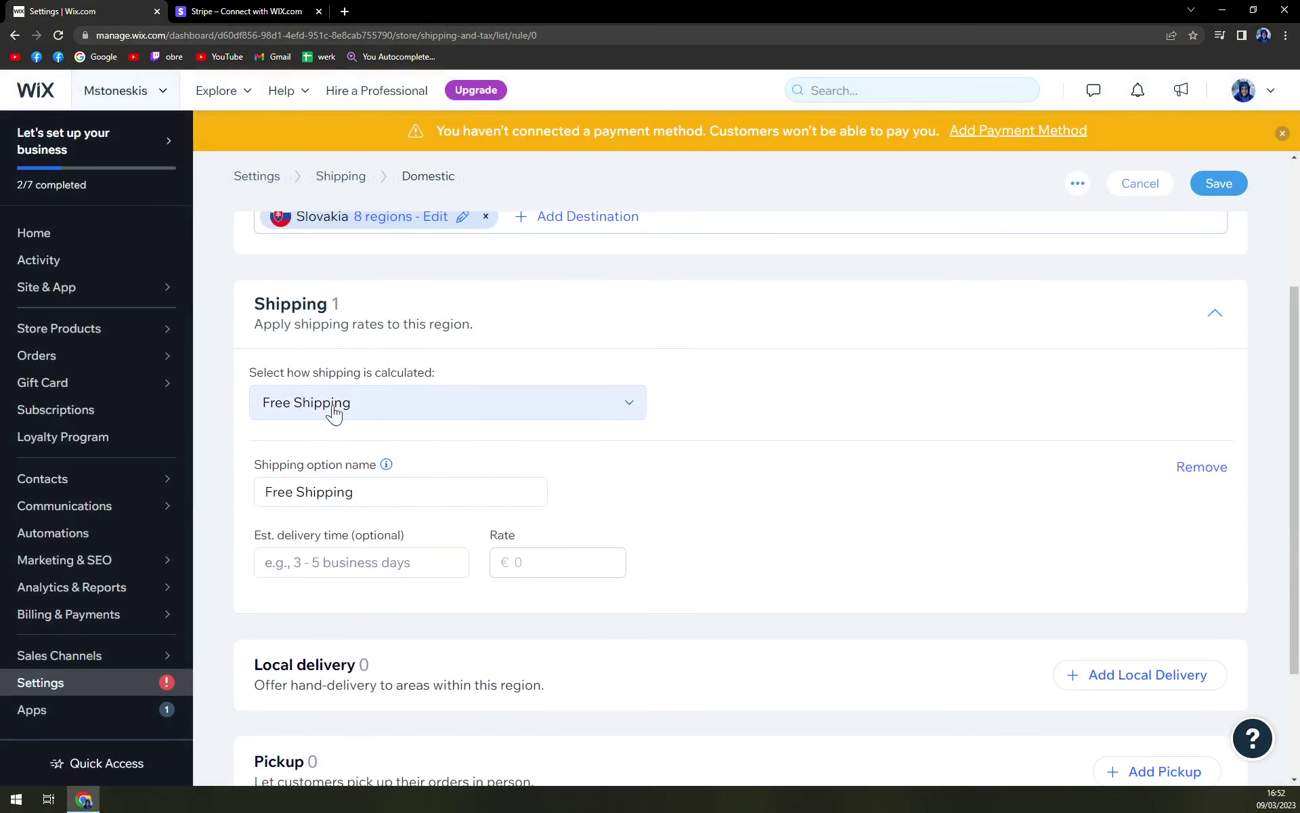
Step: Switch Domestic shipping to rate by product with a Skis group containing Super Fast Skis
click(334, 411)
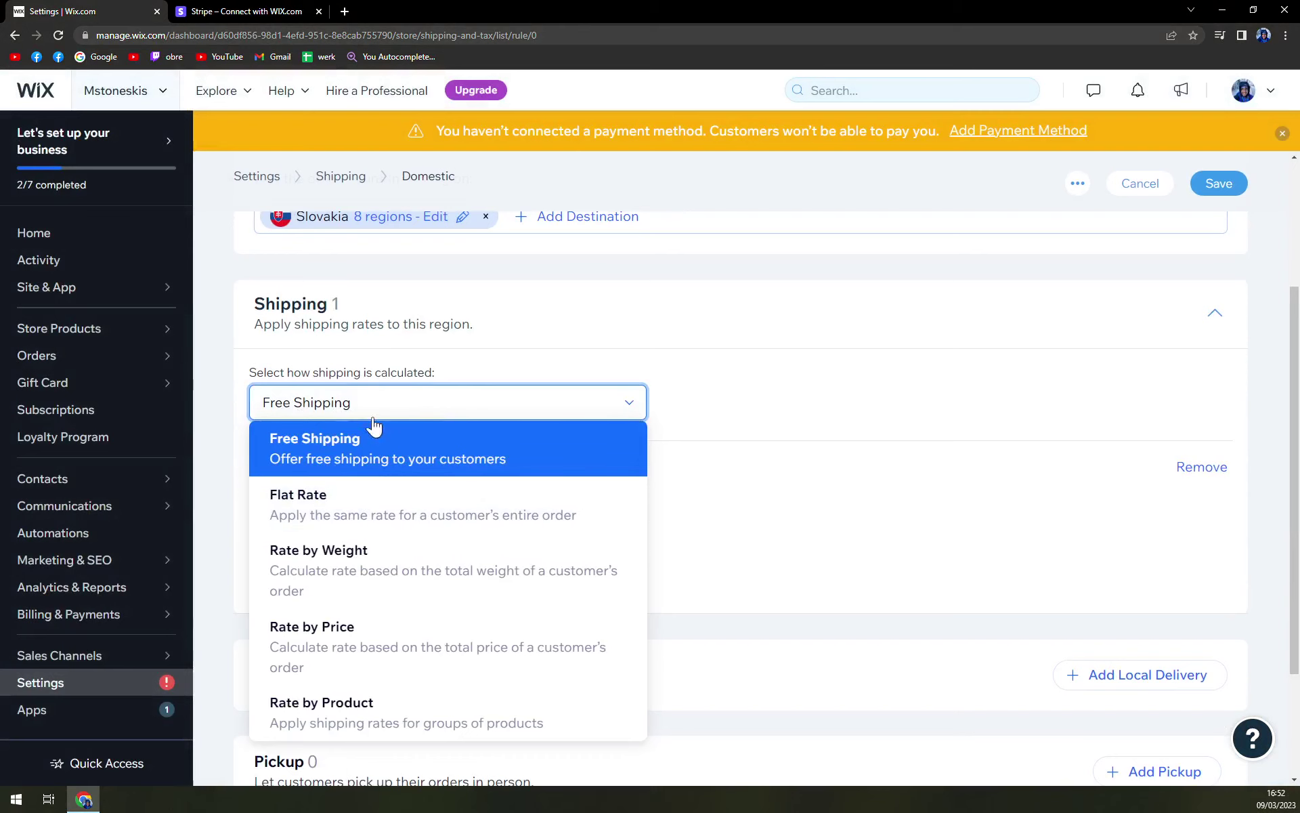
scroll(428, 560, down, 1)
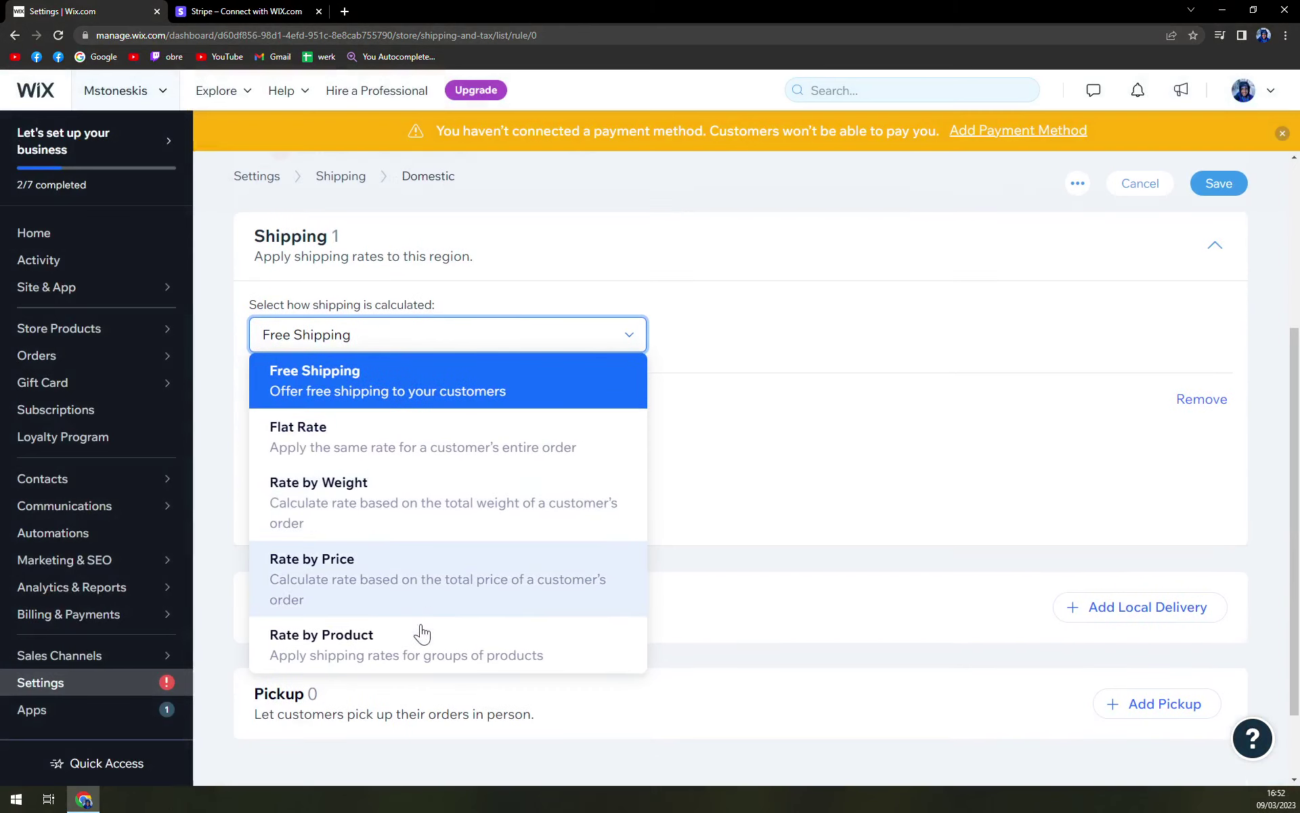
click(409, 660)
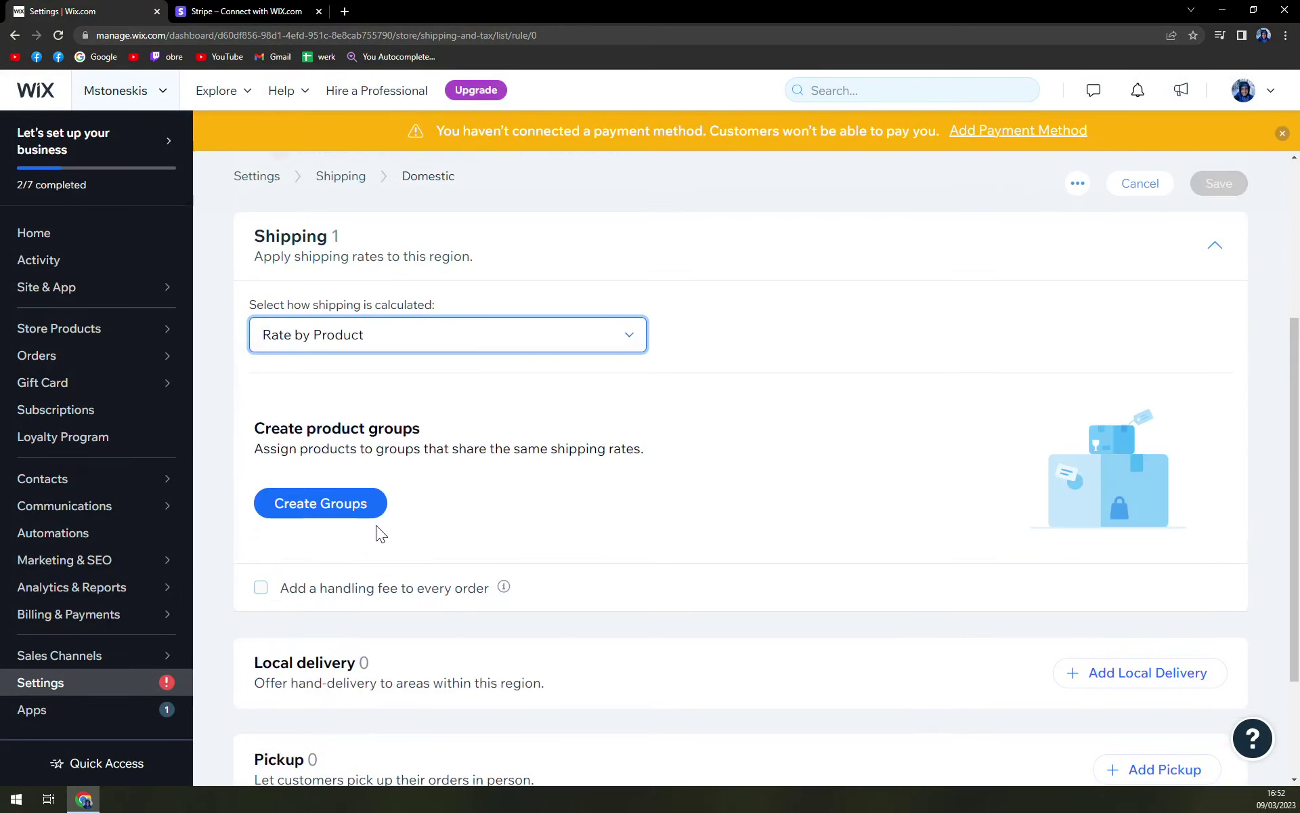
scroll(377, 529, down, 1)
click(347, 444)
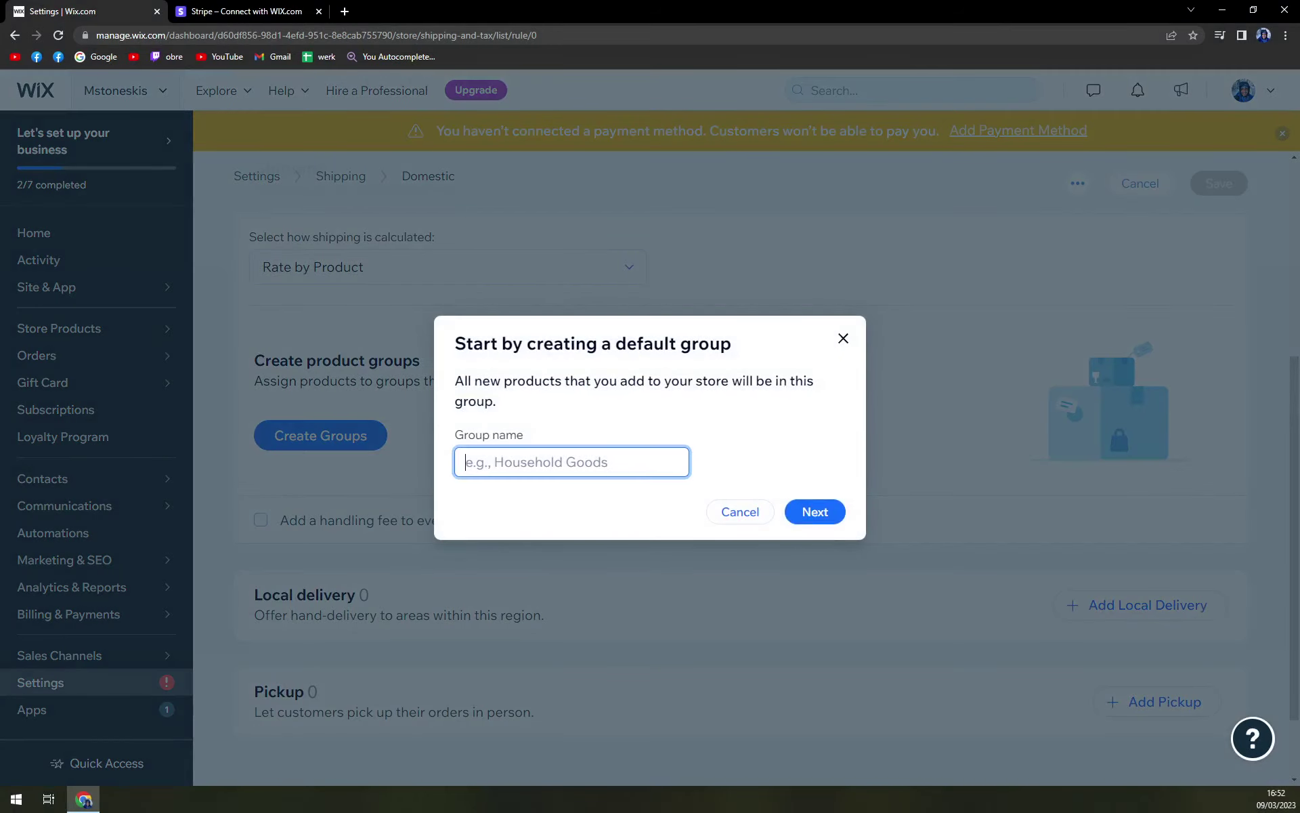
text(Skis)
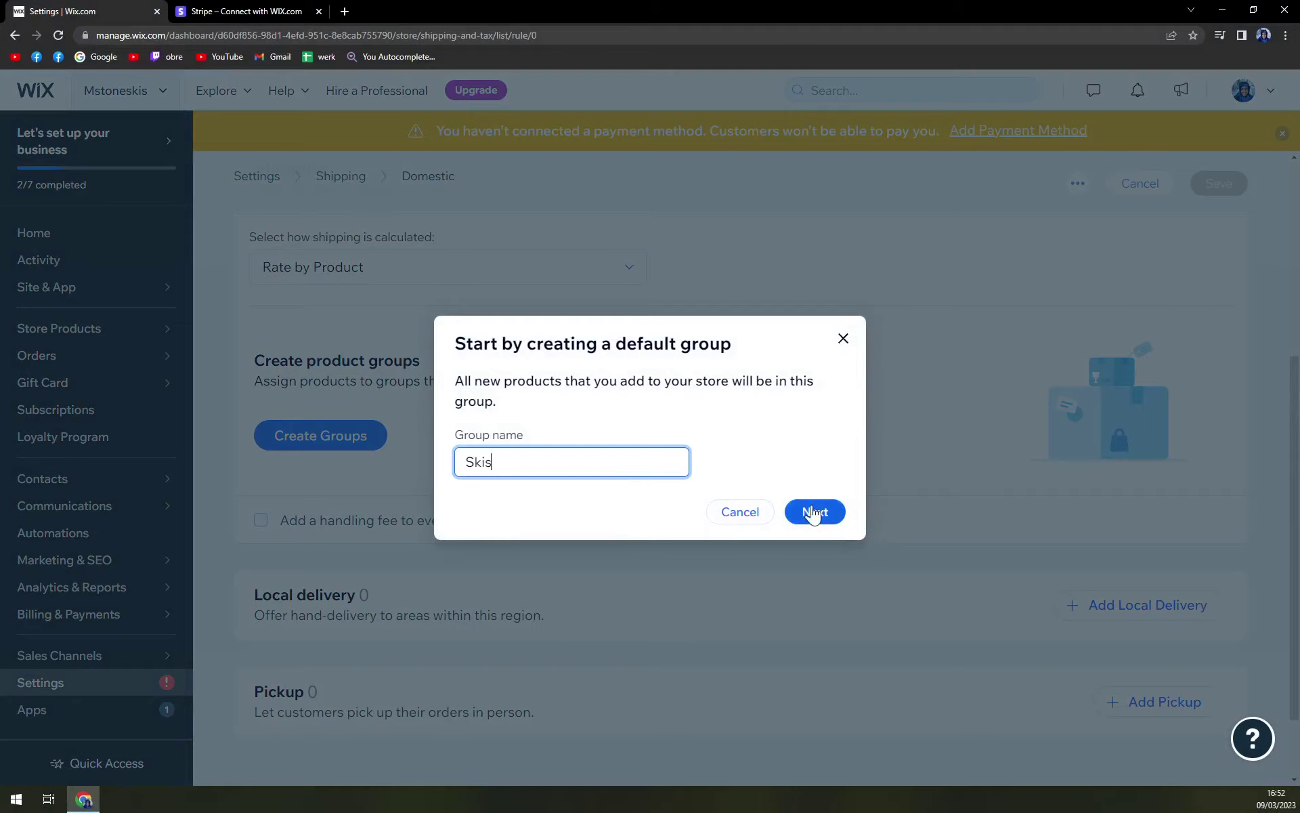
click(815, 512)
click(167, 472)
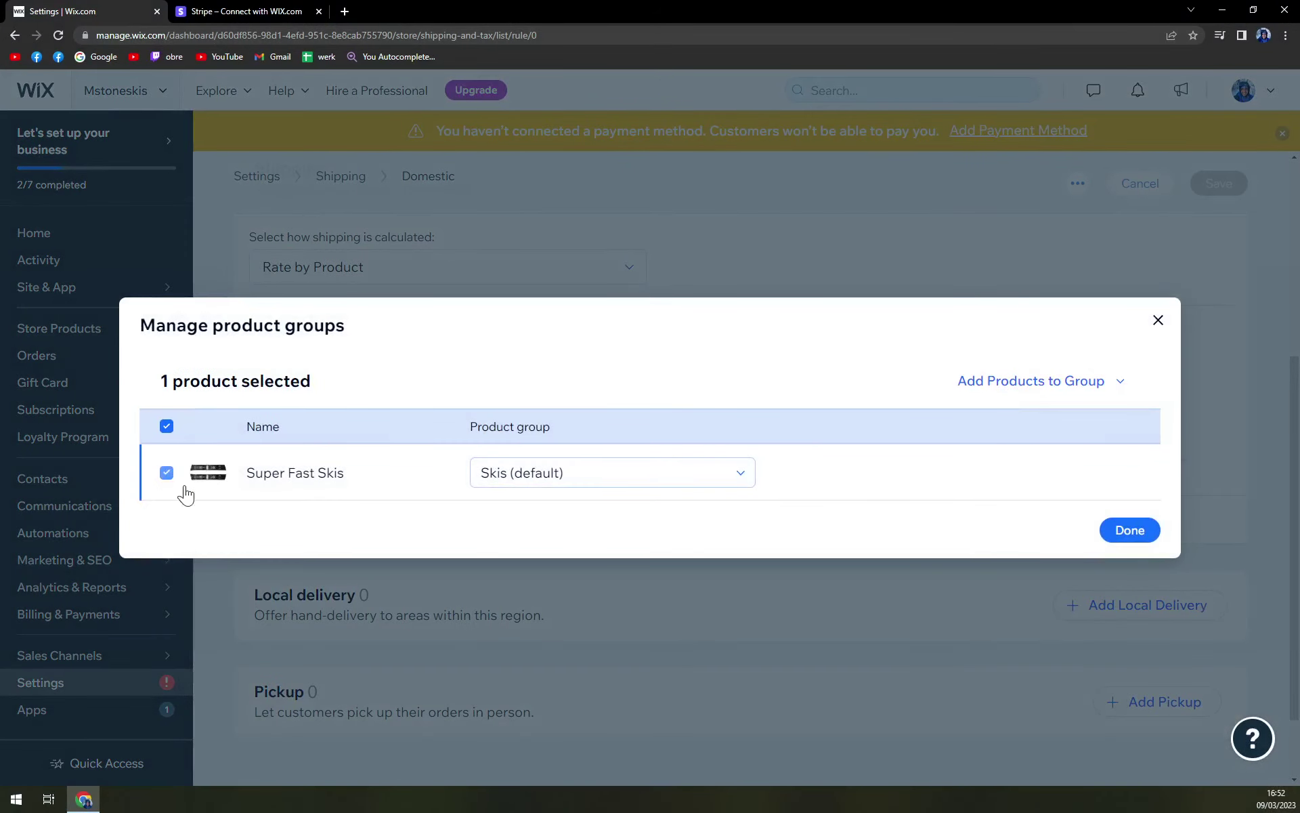
click(1125, 535)
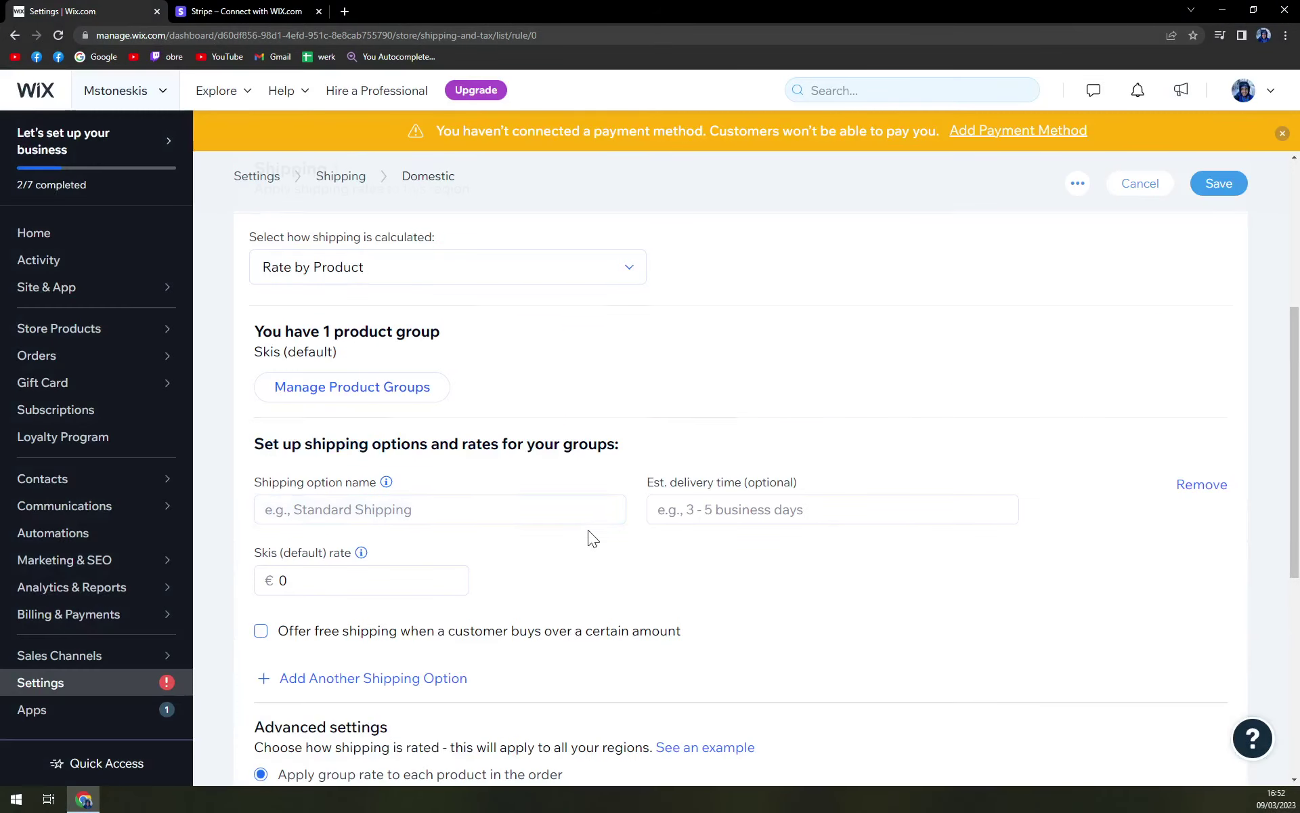
Step: Charge €10 for Skis, name the option 'Standard Shipping', and save
scroll(353, 470, down, 2)
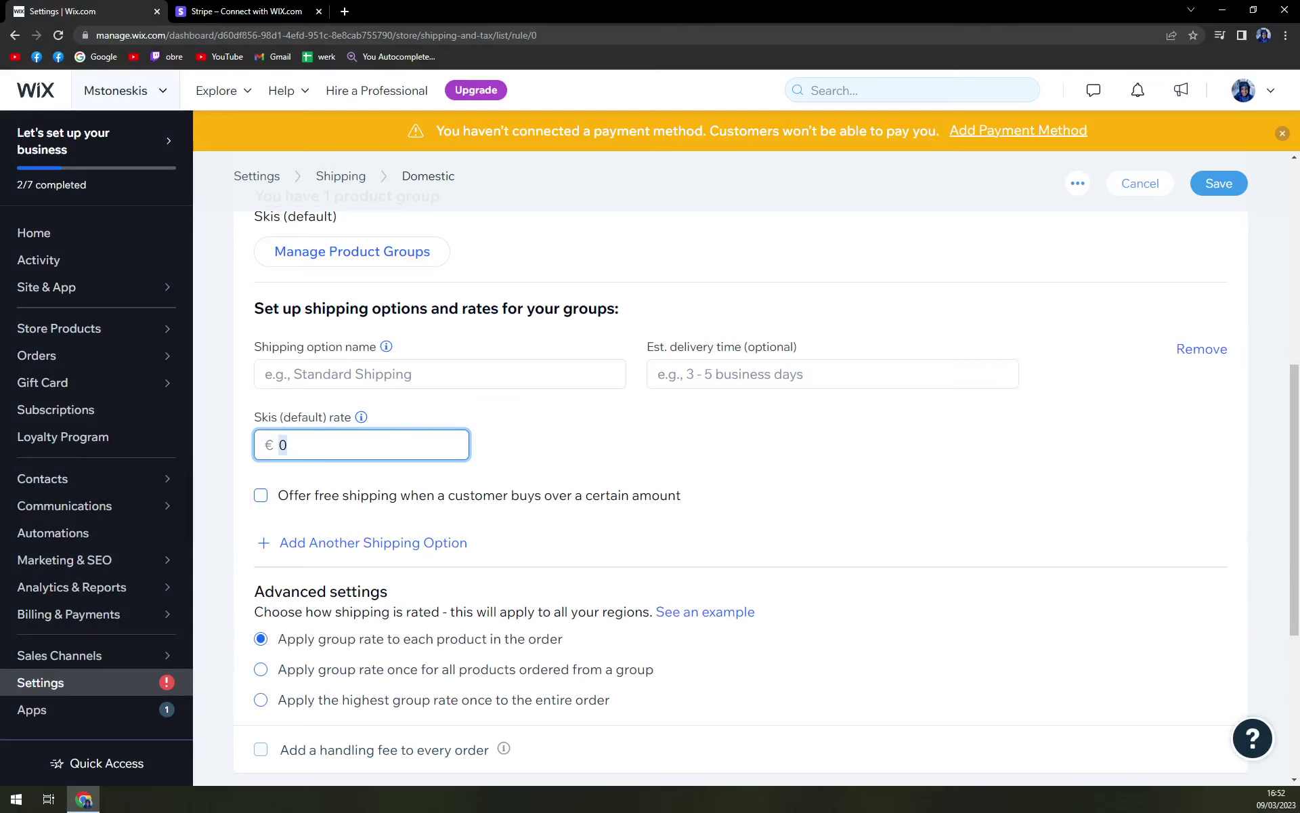
text(10)
click(441, 480)
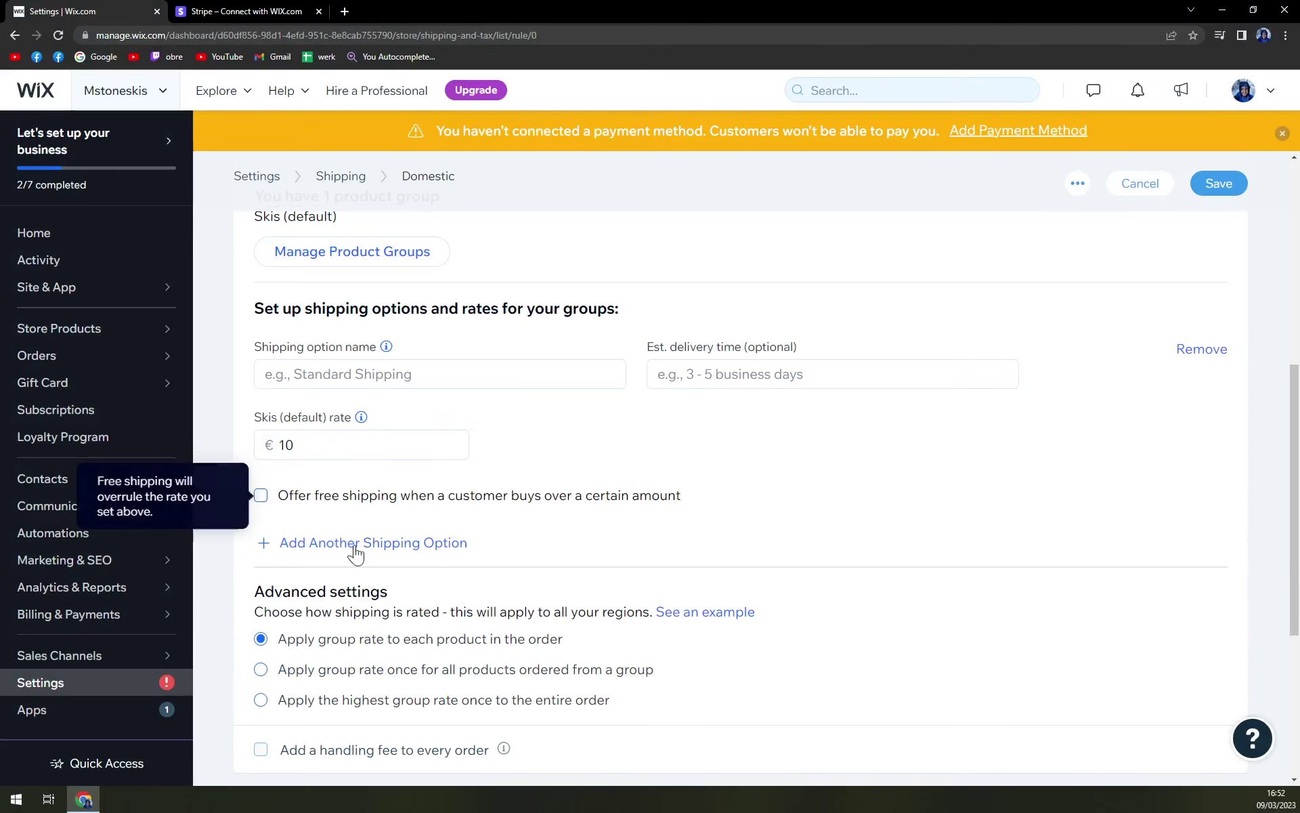
scroll(725, 536, down, 2)
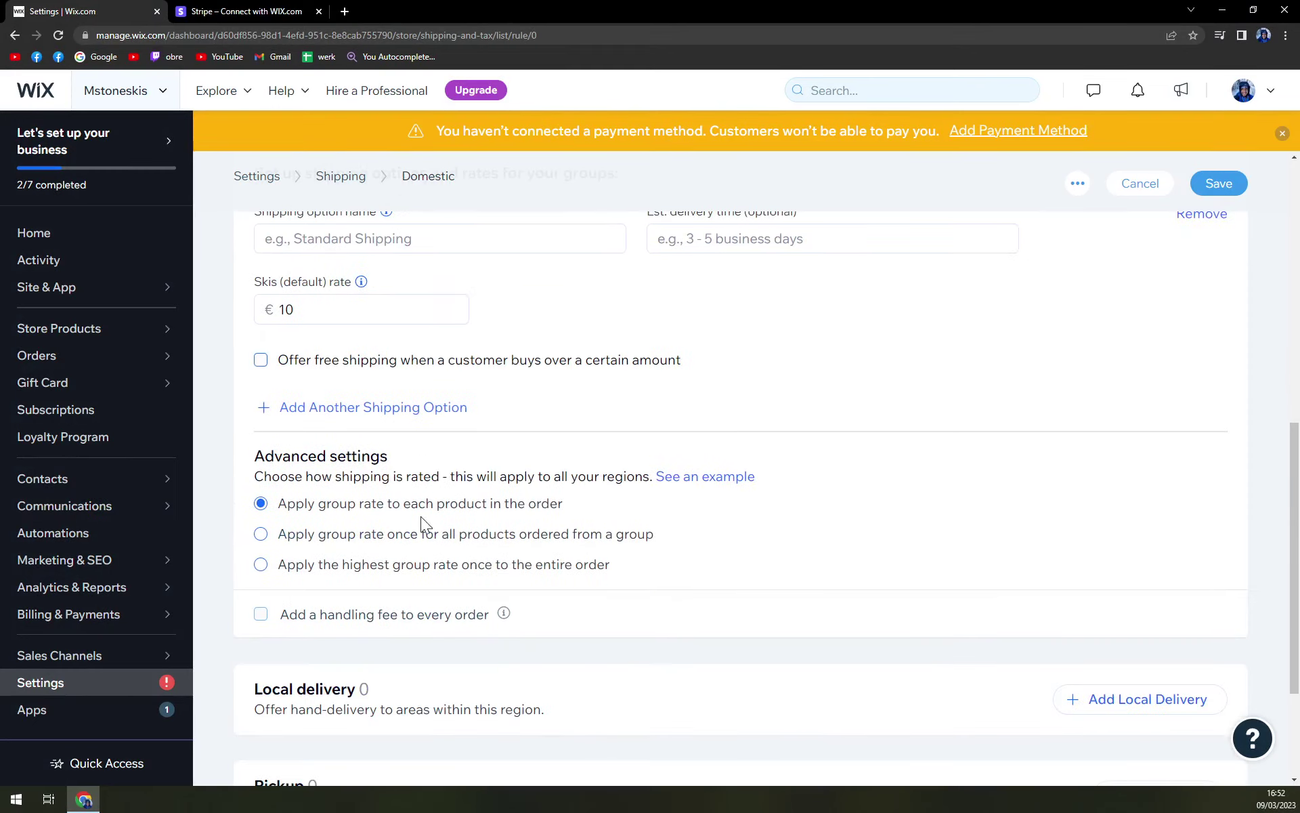
scroll(455, 506, down, 3)
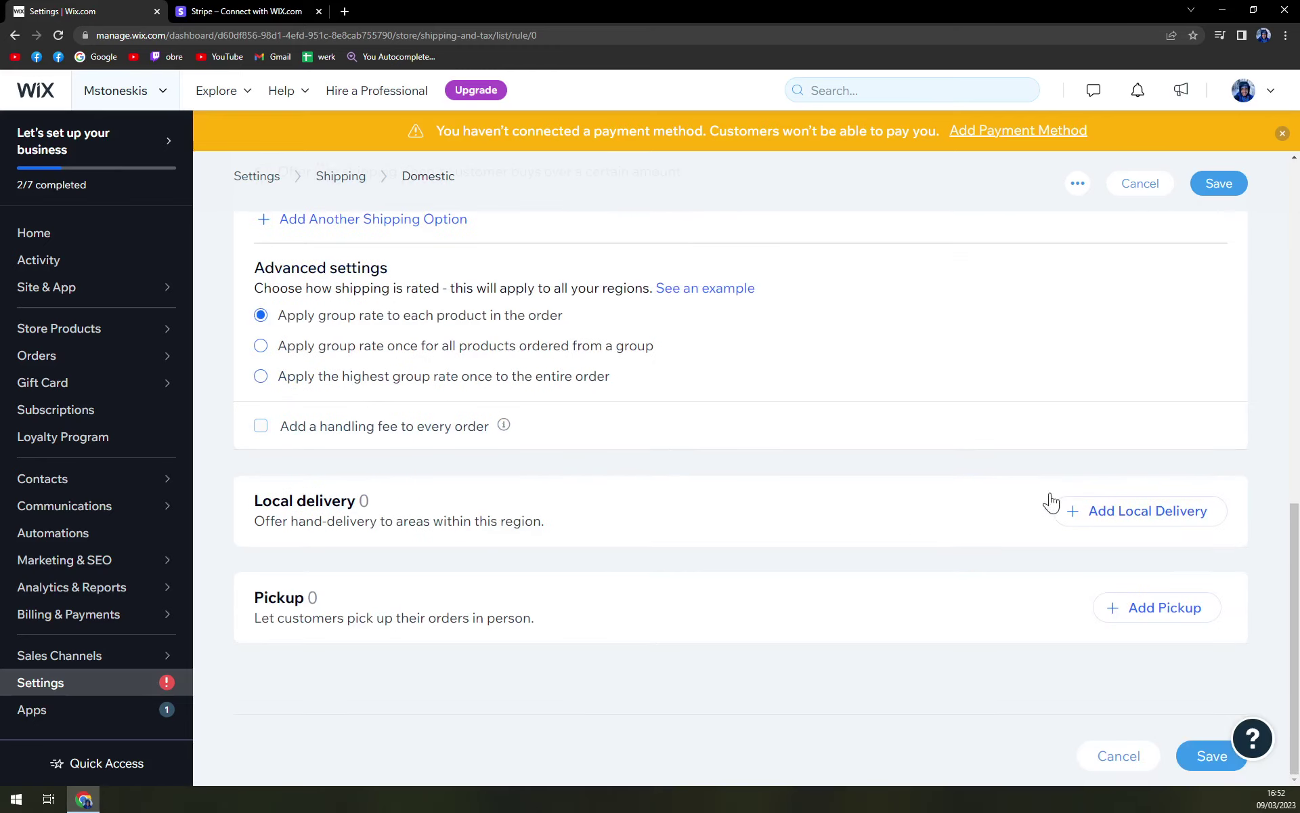
click(1231, 185)
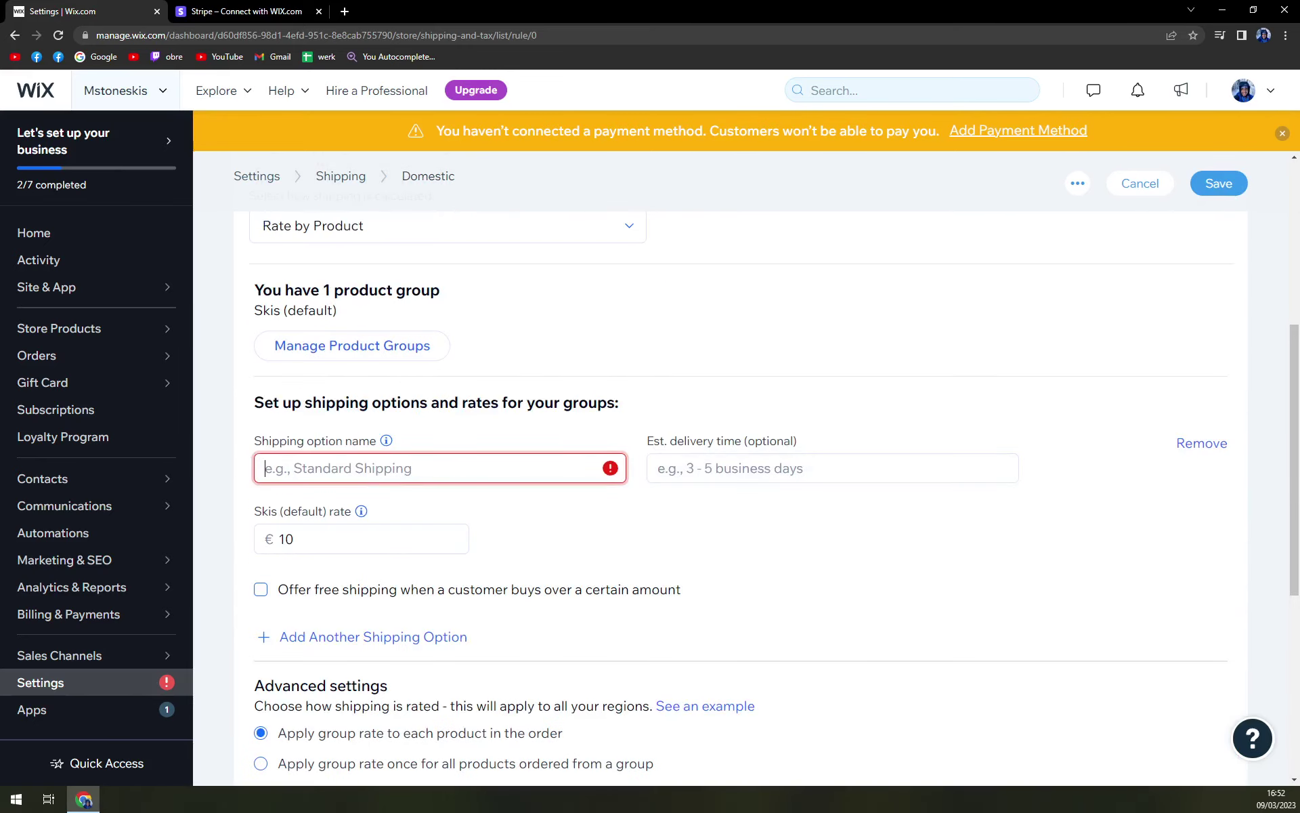
text(Sta)
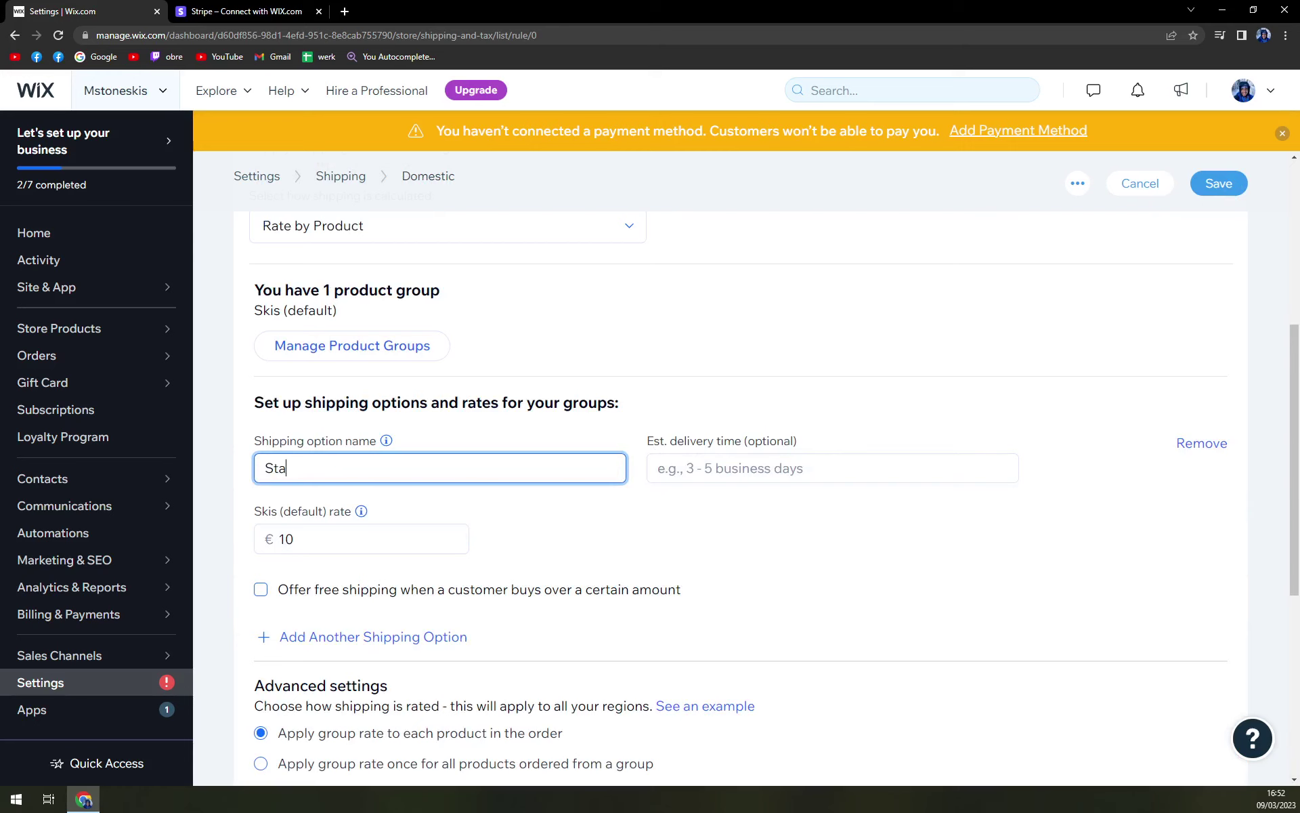
text(ndard Shippinh)
key(BackSpace)
text(g)
key(Tab)
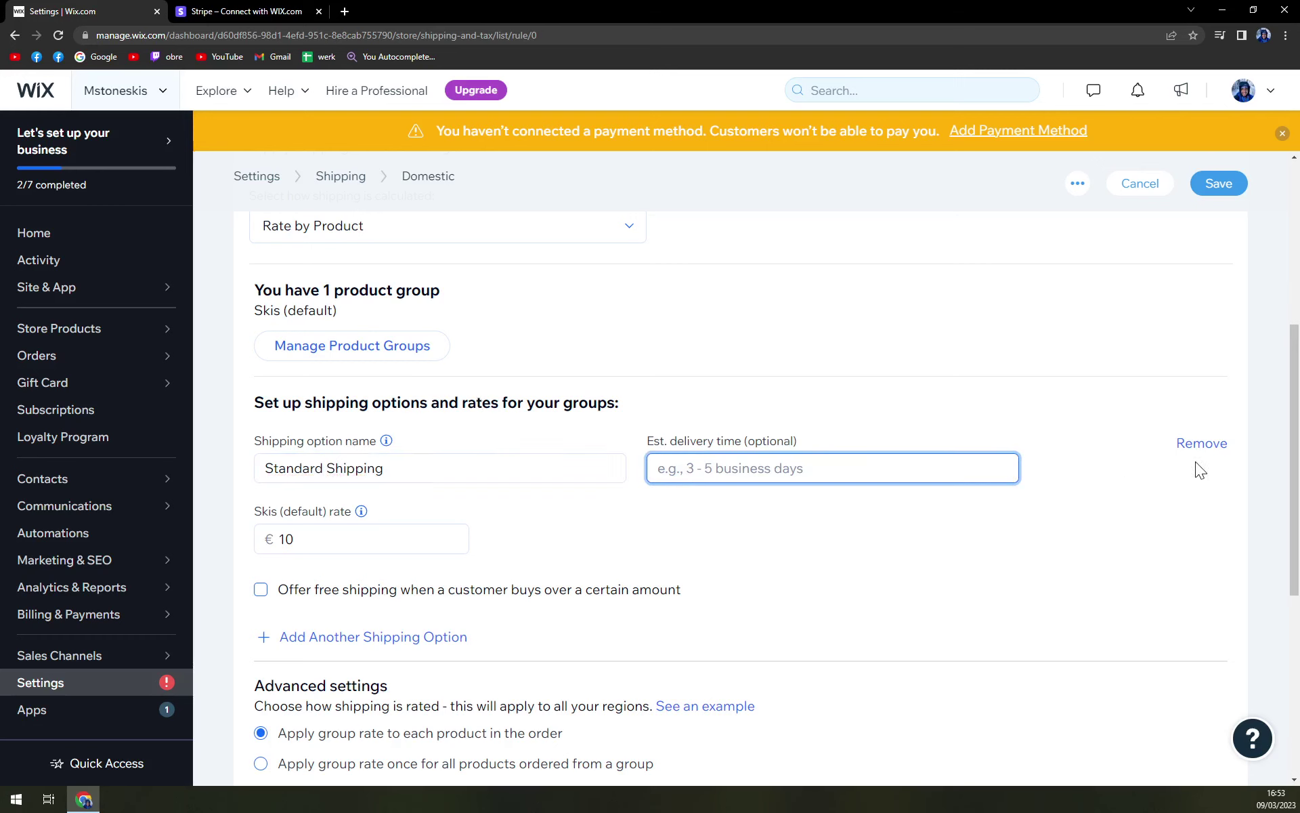
click(1223, 192)
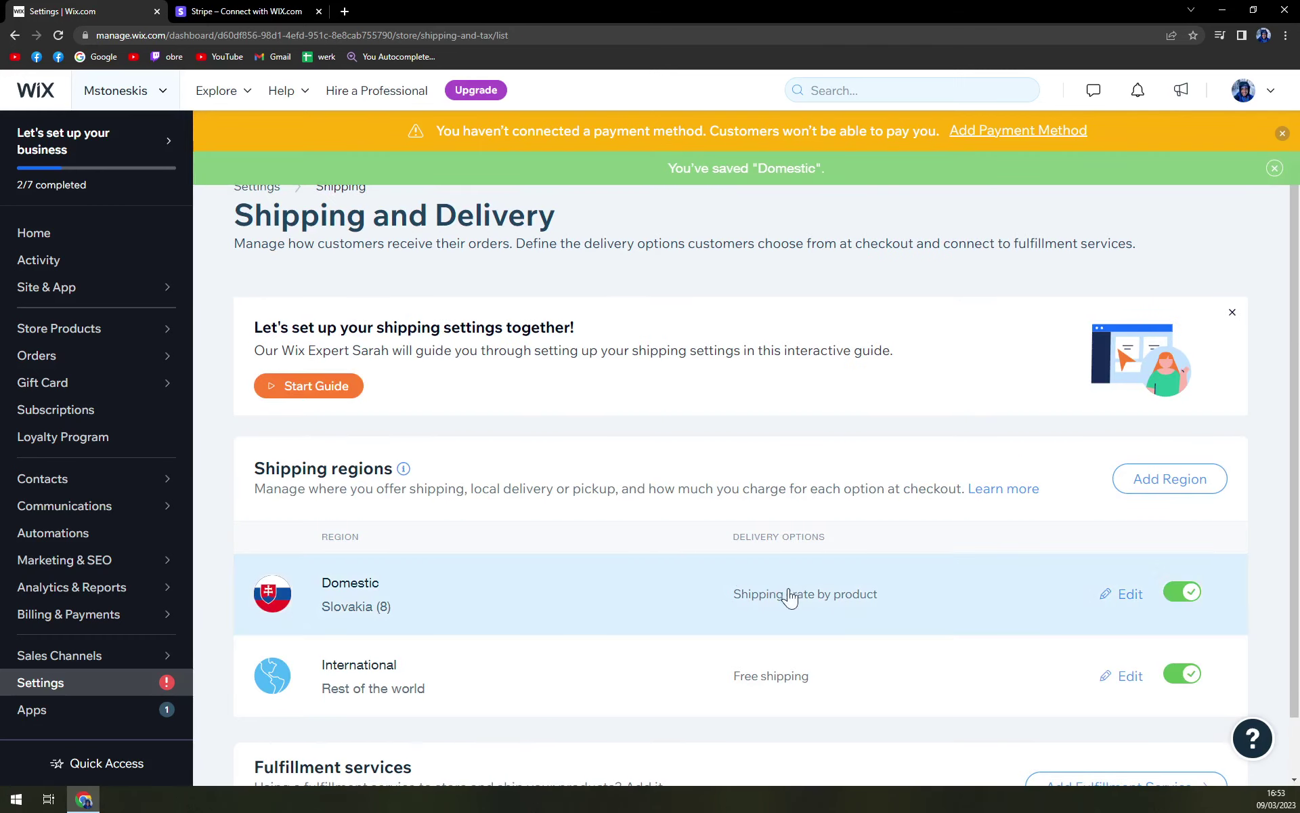
Step: Reopen the saved Domestic region to review it, then return to the shipping regions list
click(817, 613)
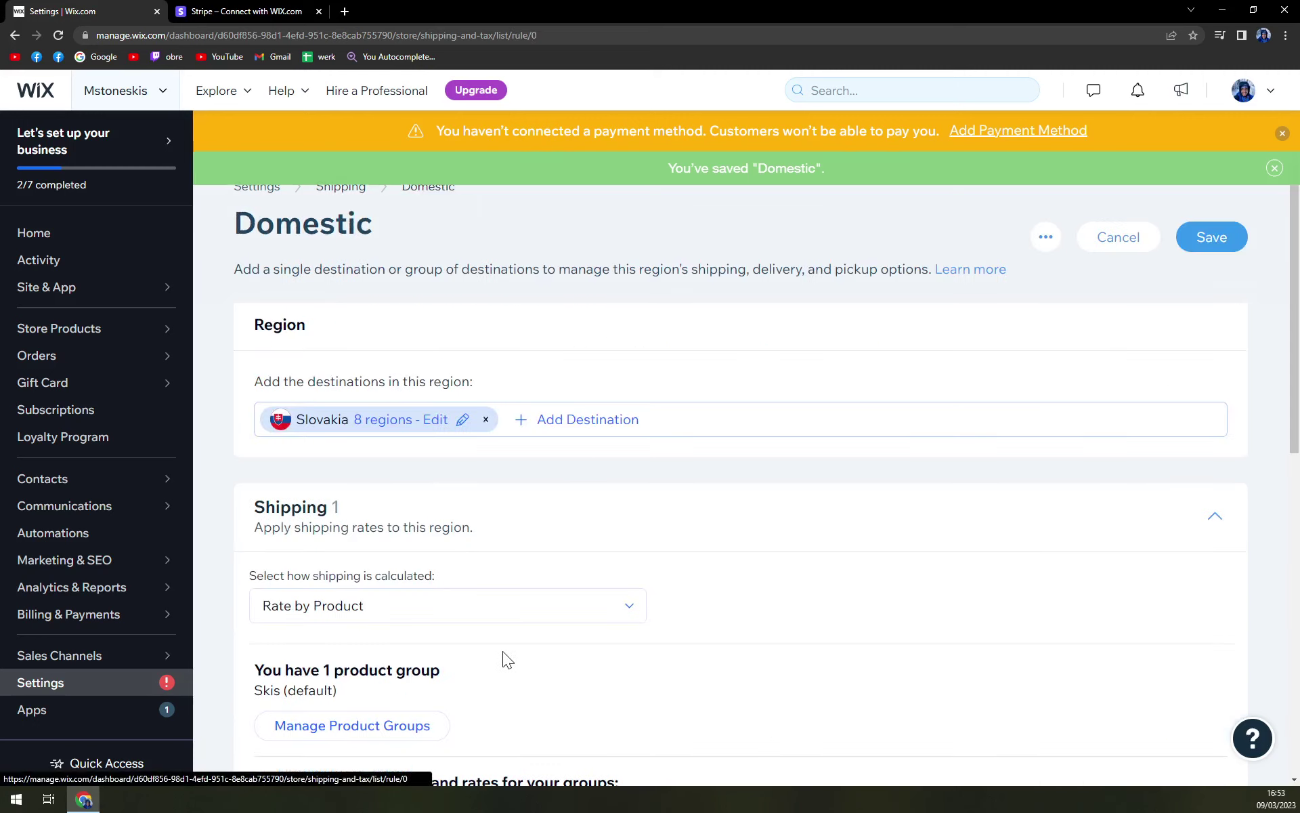
scroll(624, 576, down, 8)
scroll(662, 578, down, 3)
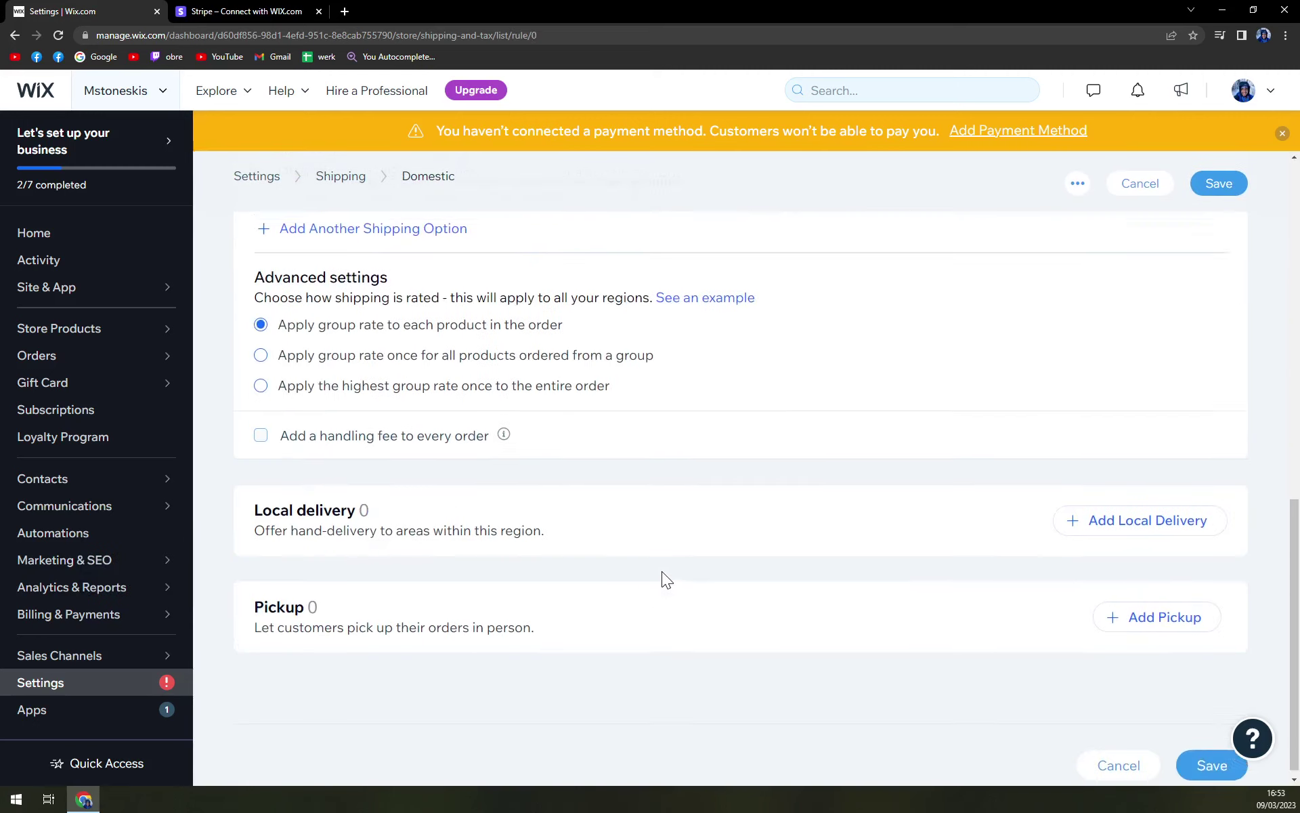
scroll(650, 538, up, 10)
click(15, 38)
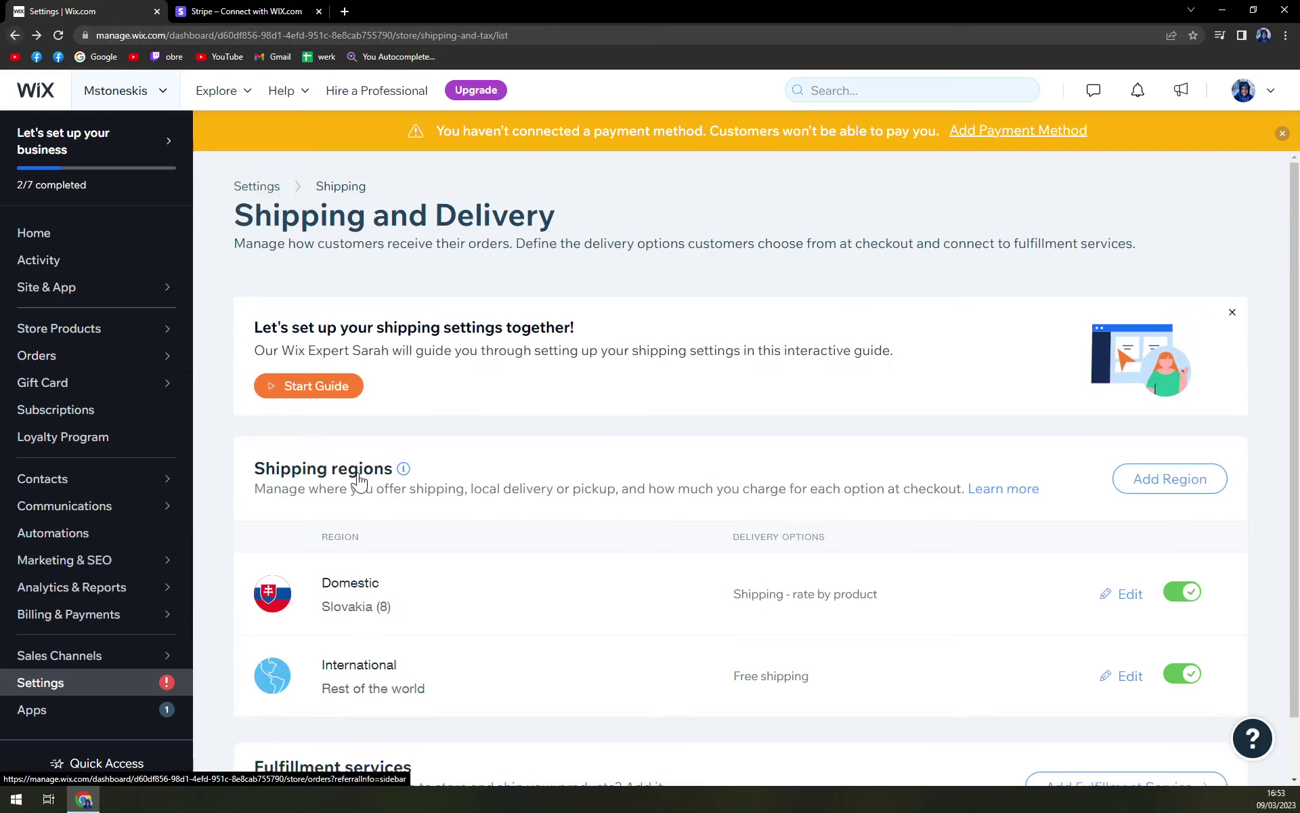
scroll(697, 540, down, 1)
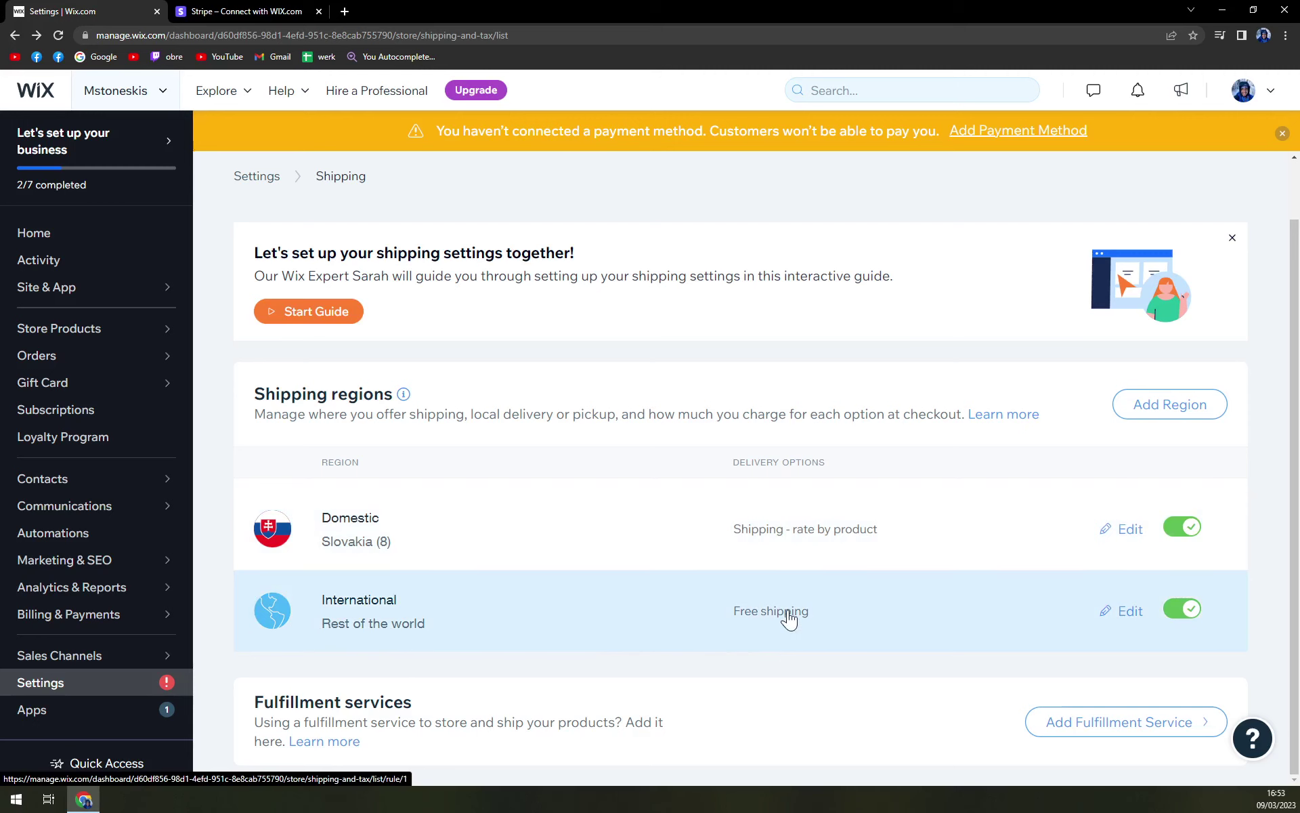
Step: Open the International region editor, discarding the pending changes at the prompt
click(1132, 612)
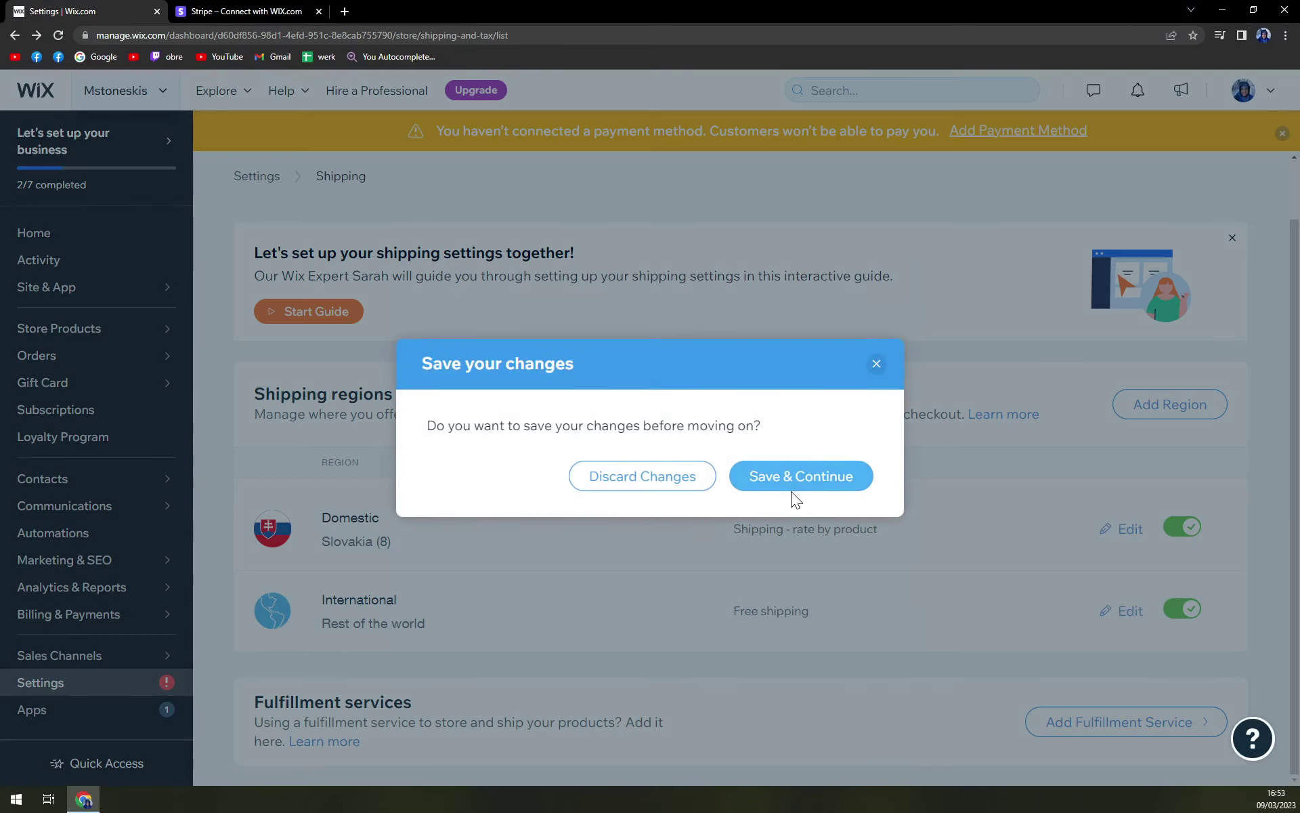
click(793, 482)
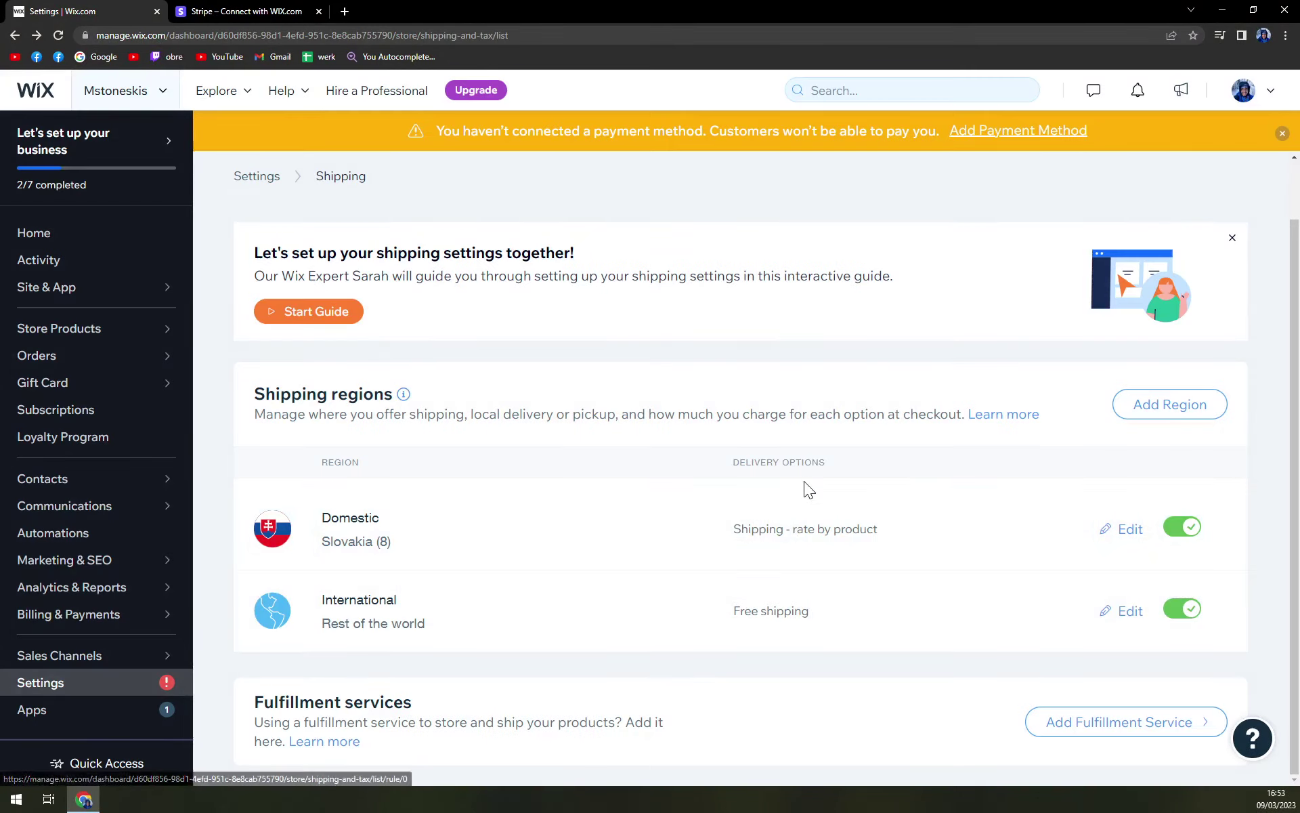
click(1126, 620)
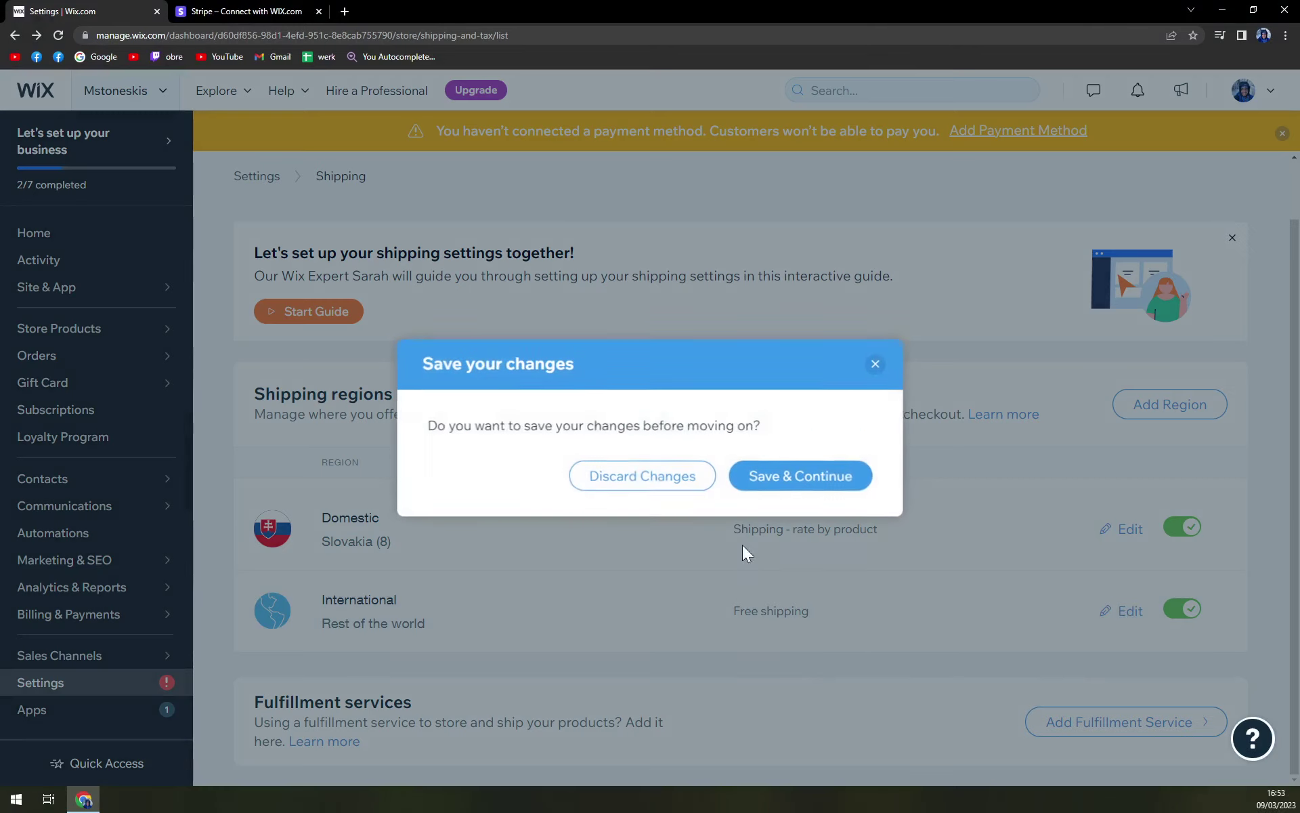
click(644, 494)
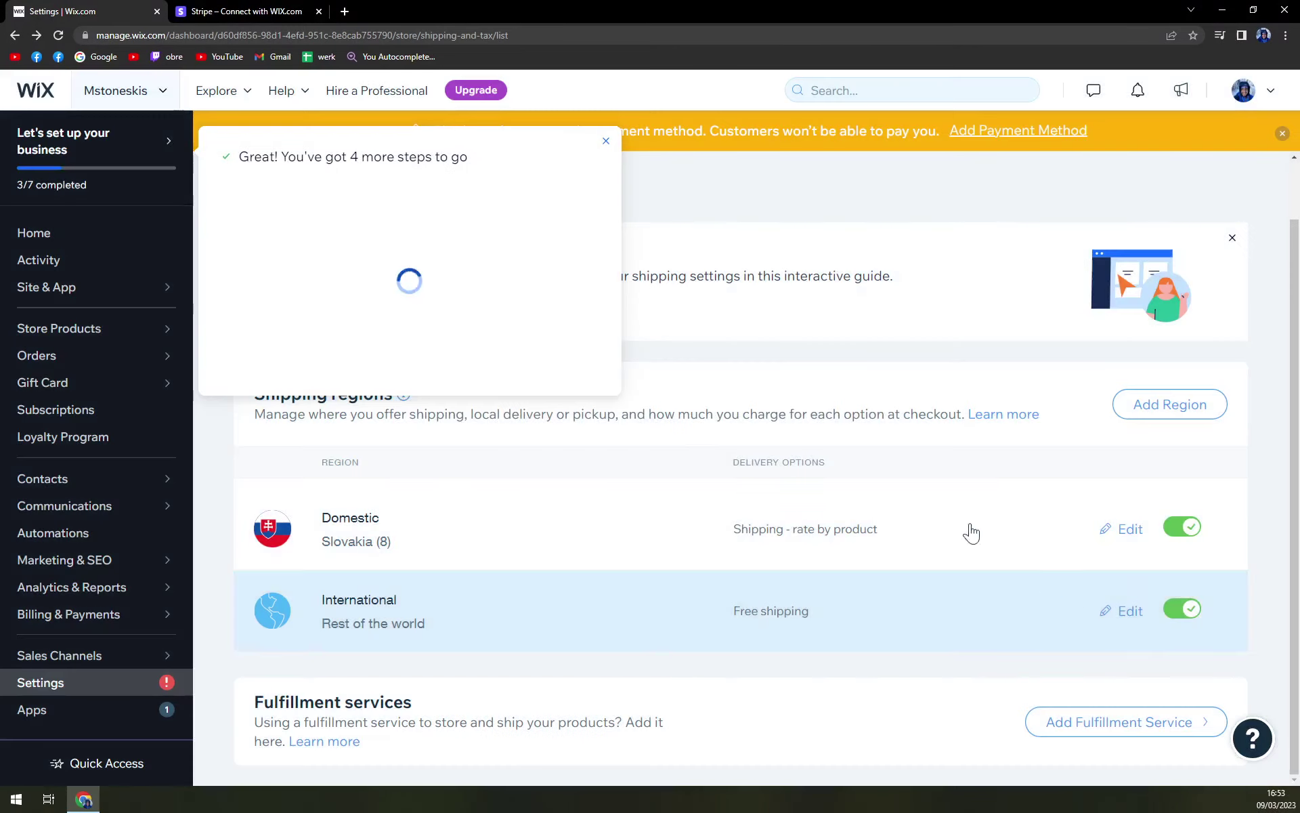
click(605, 143)
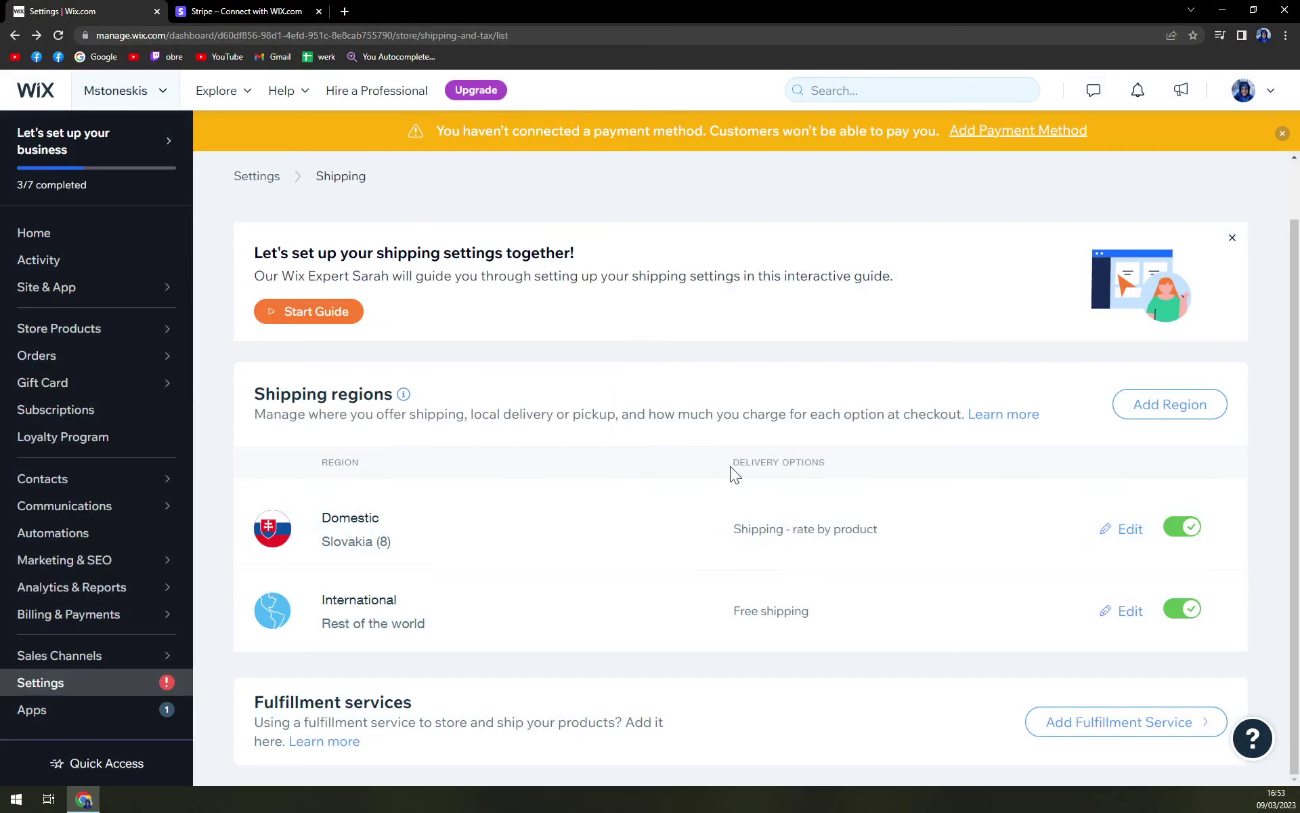
click(1180, 613)
click(1180, 613)
click(440, 623)
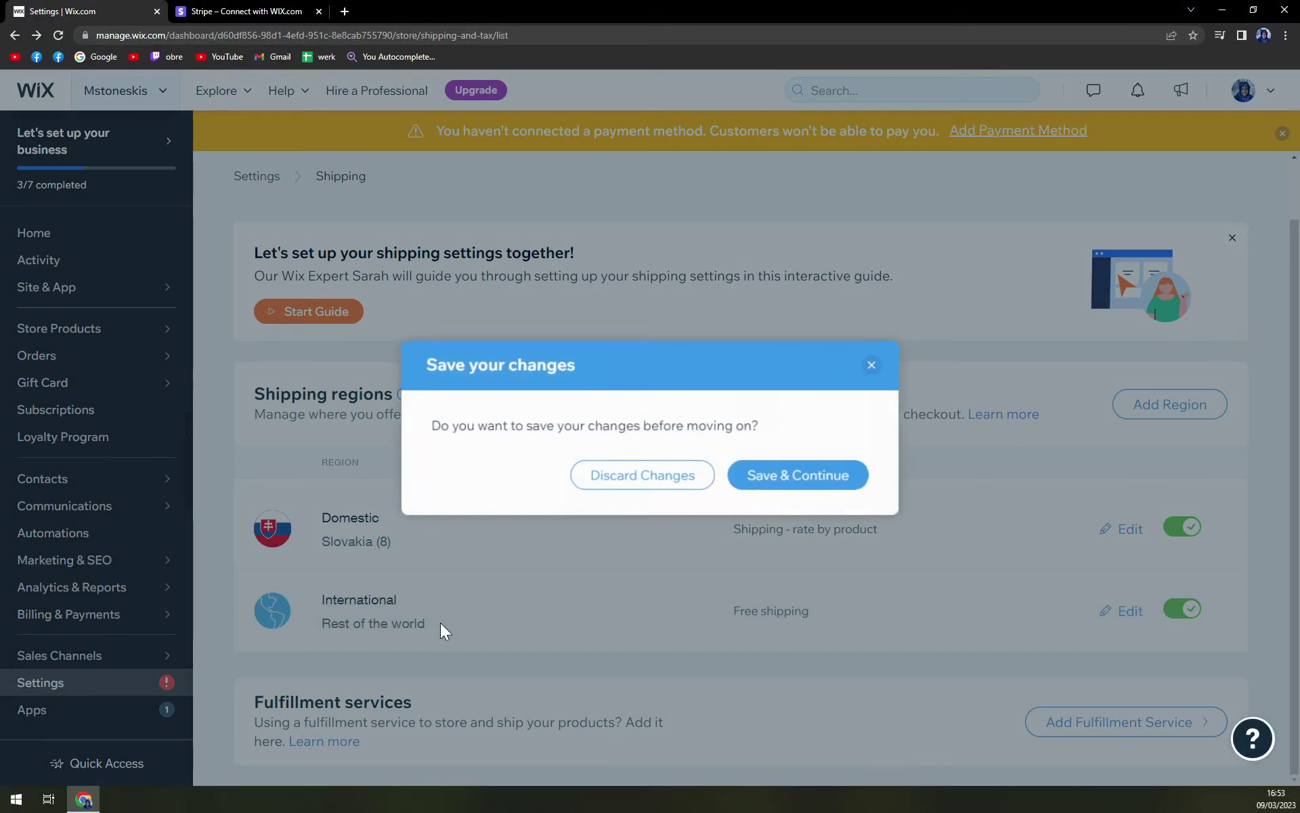
click(620, 494)
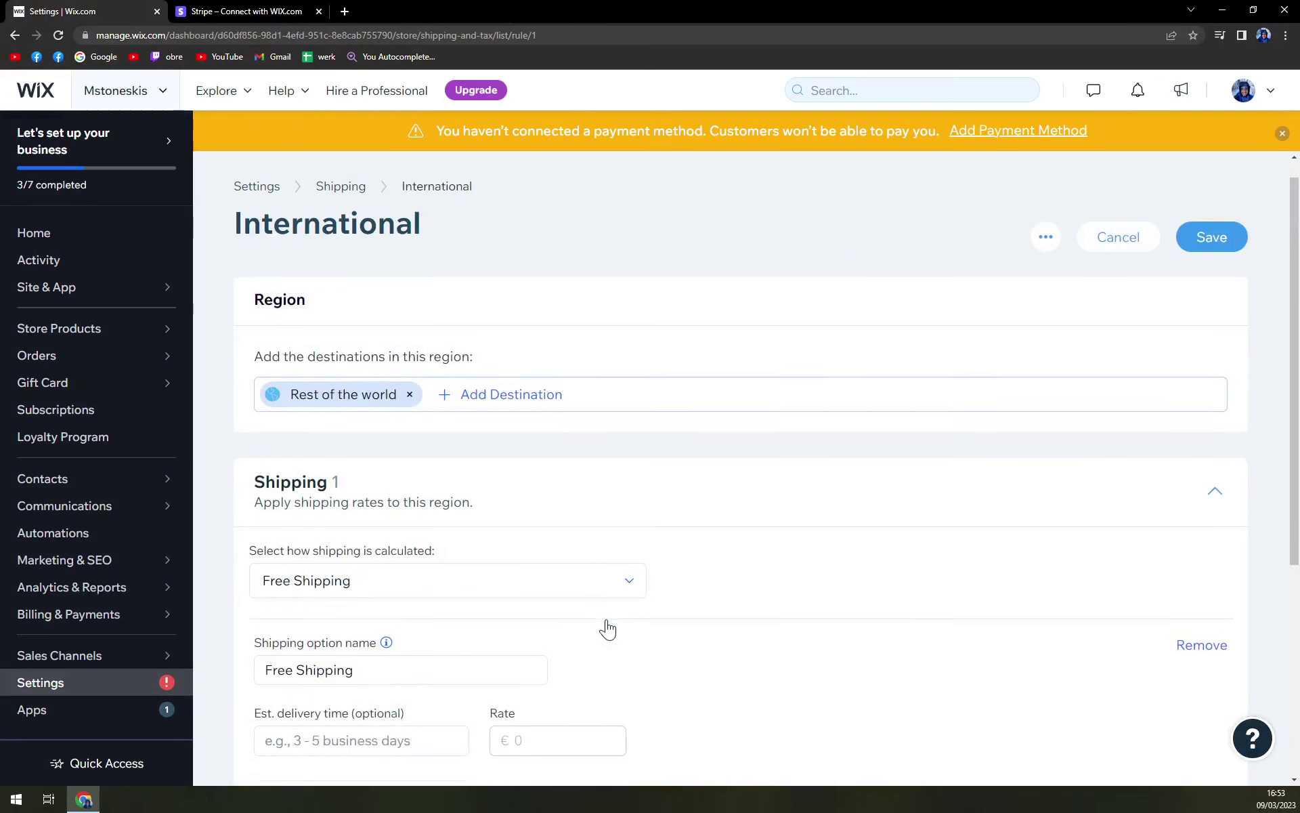
Step: Check the International destination countries, then switch its shipping calculation to Flat Rate
scroll(607, 627, down, 1)
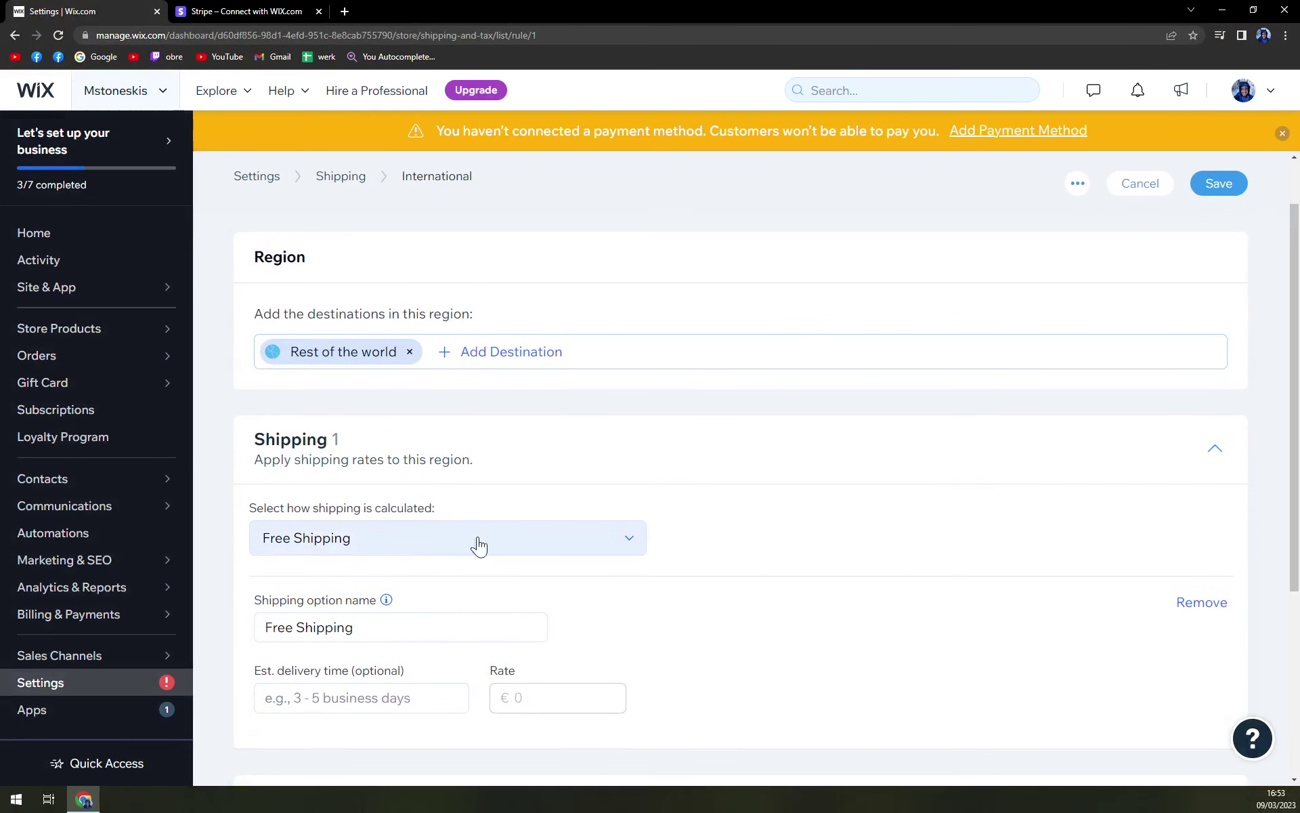
click(488, 359)
scroll(412, 492, down, 4)
scroll(412, 493, down, 2)
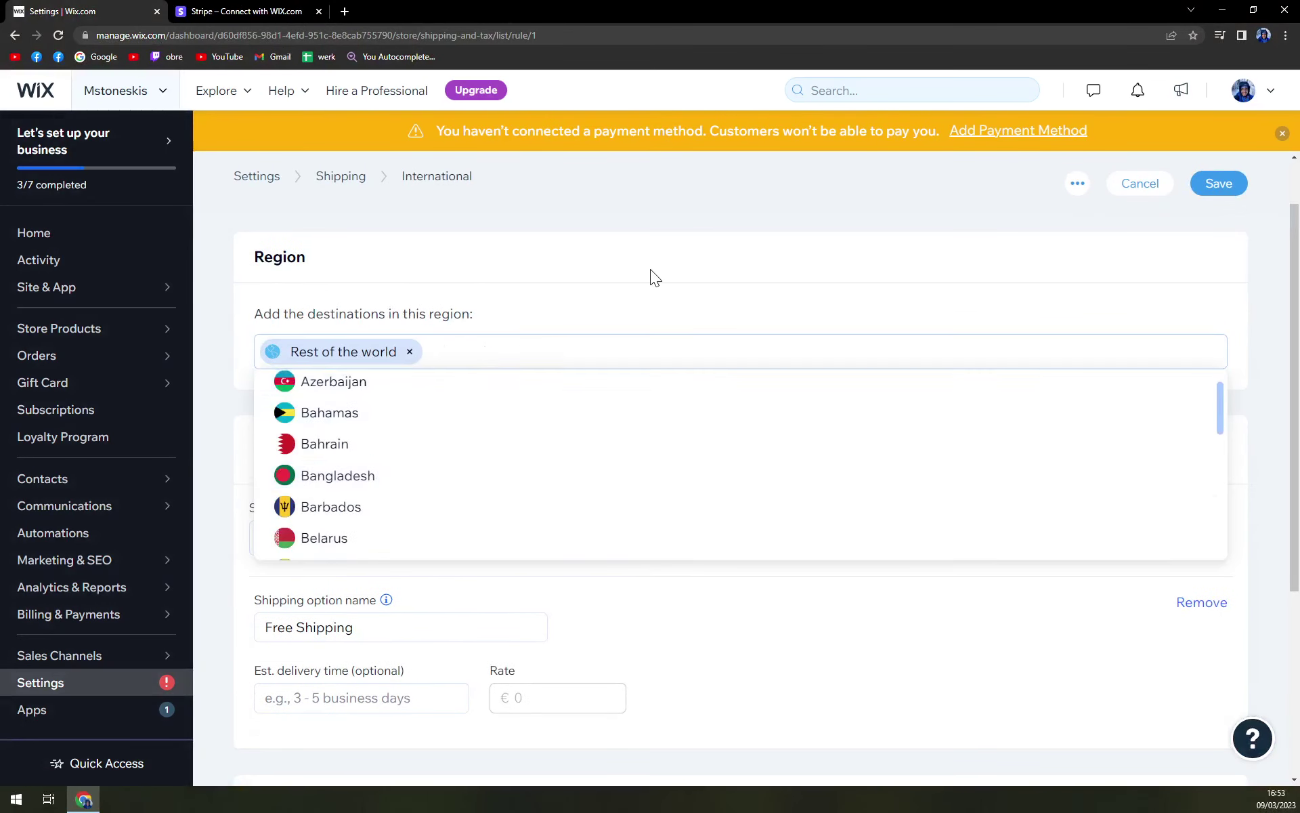
click(651, 271)
scroll(399, 535, down, 1)
click(432, 477)
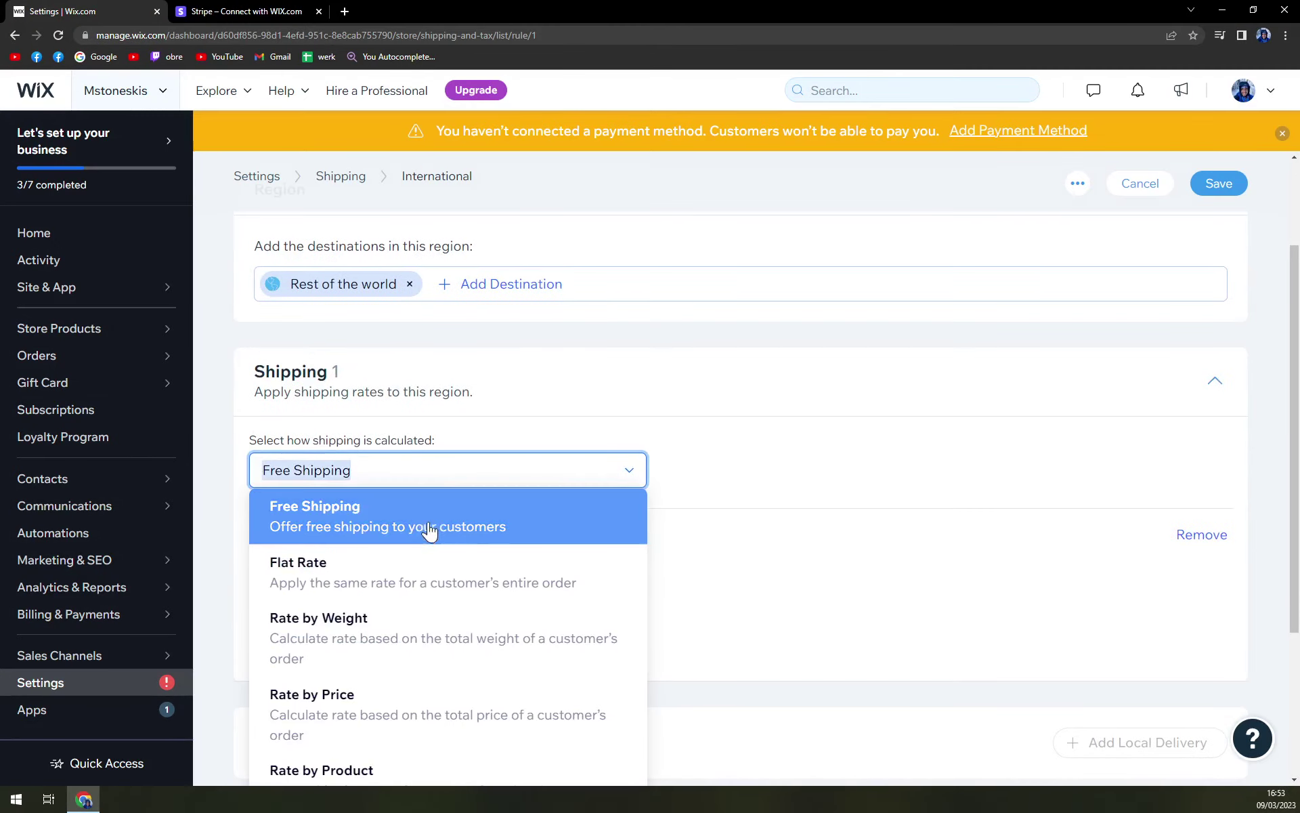
scroll(802, 564, down, 2)
click(451, 452)
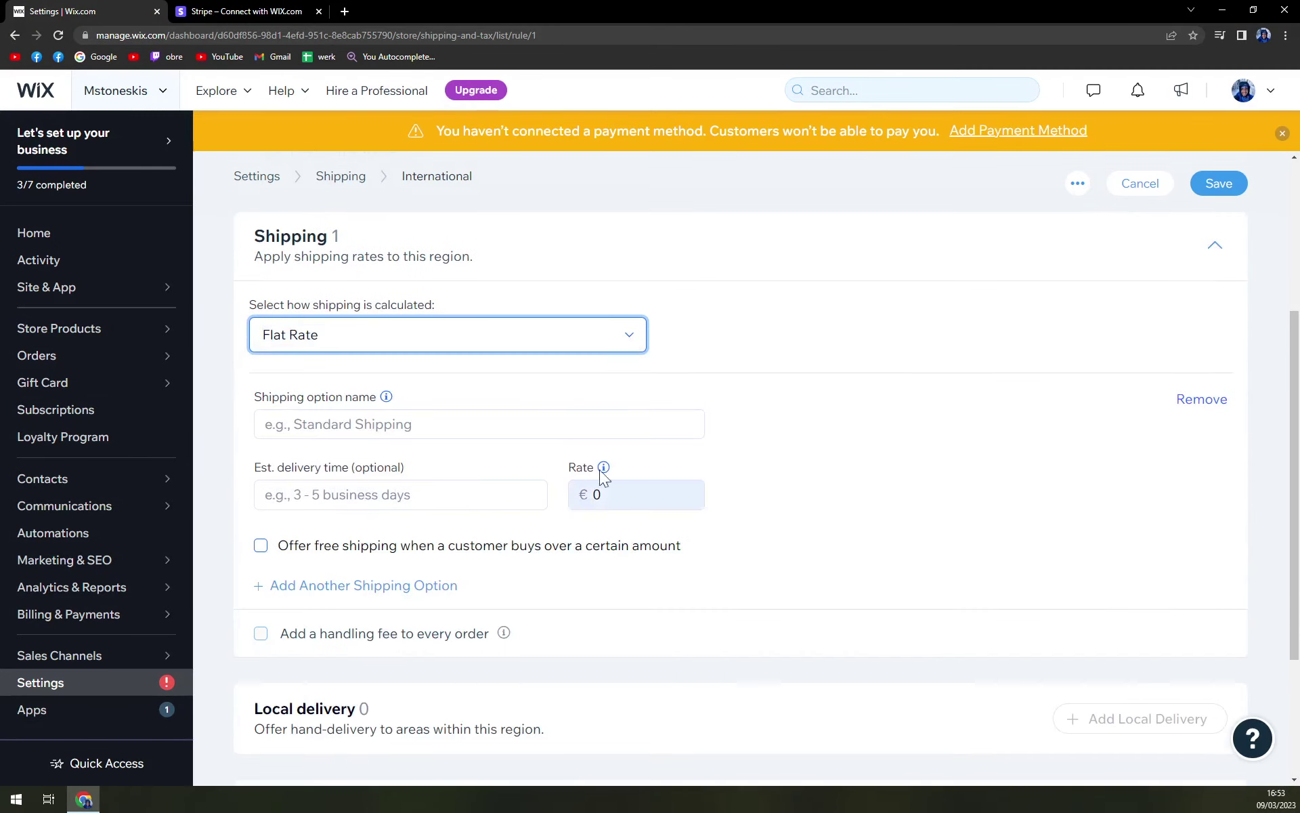
Step: Name the option 'Standard Shipping' with delivery time 30 and rate 30, then save
click(474, 424)
text(S)
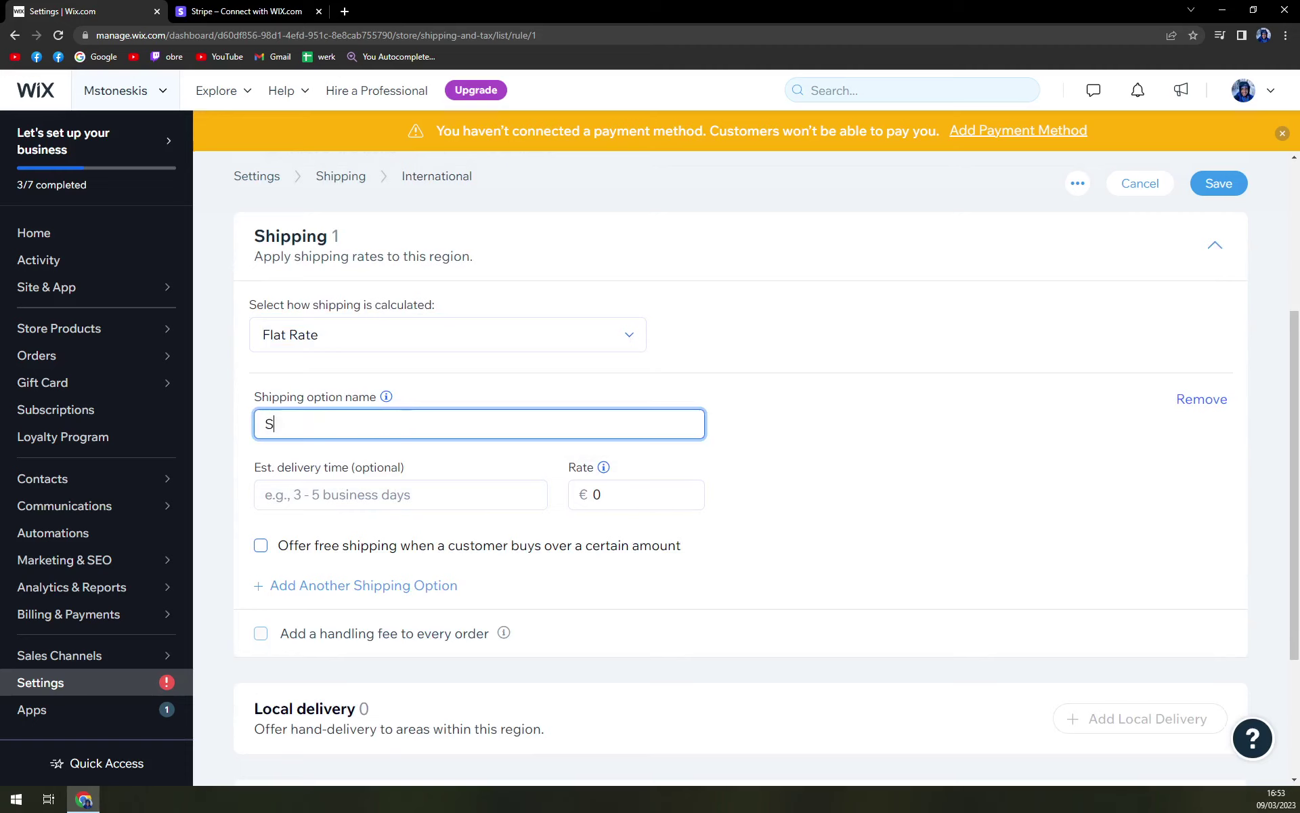
text(tandard Shipping)
click(353, 504)
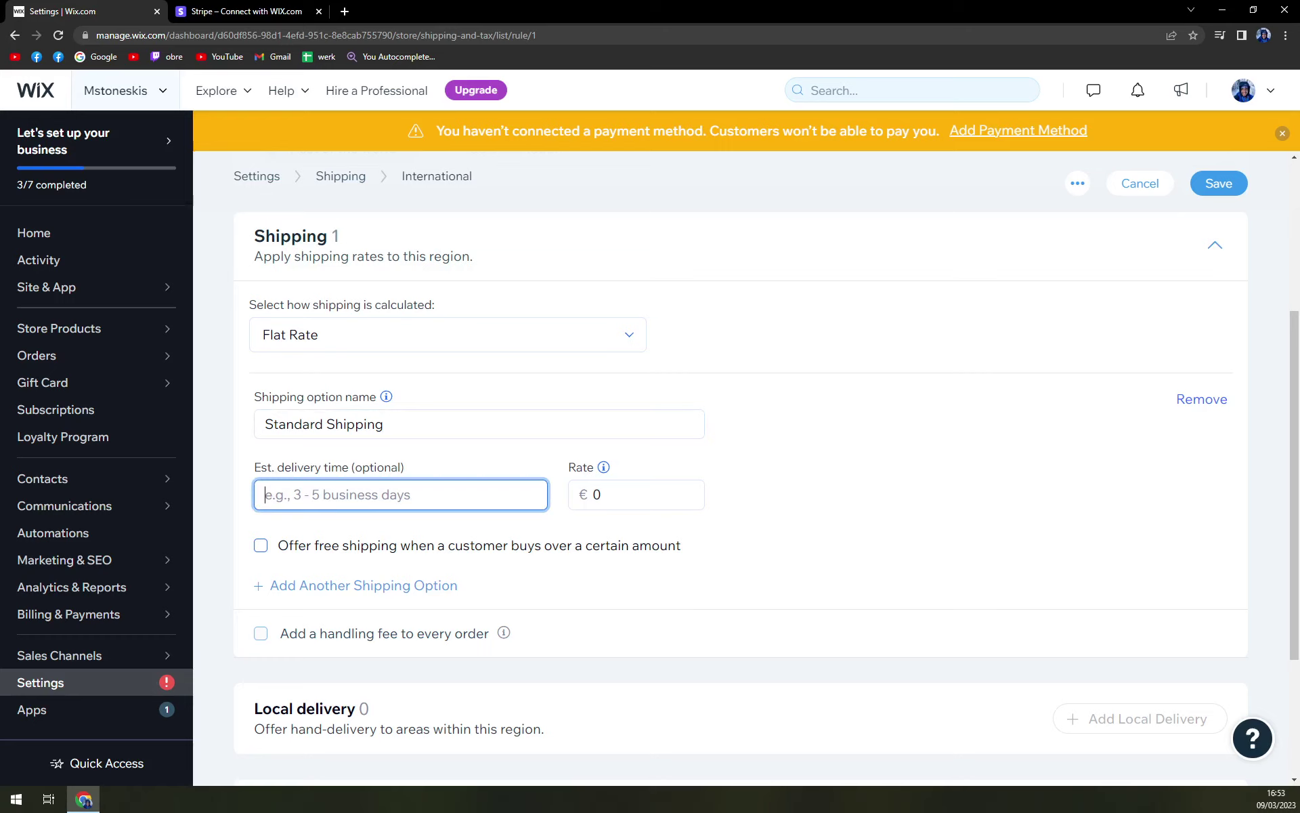
text(30)
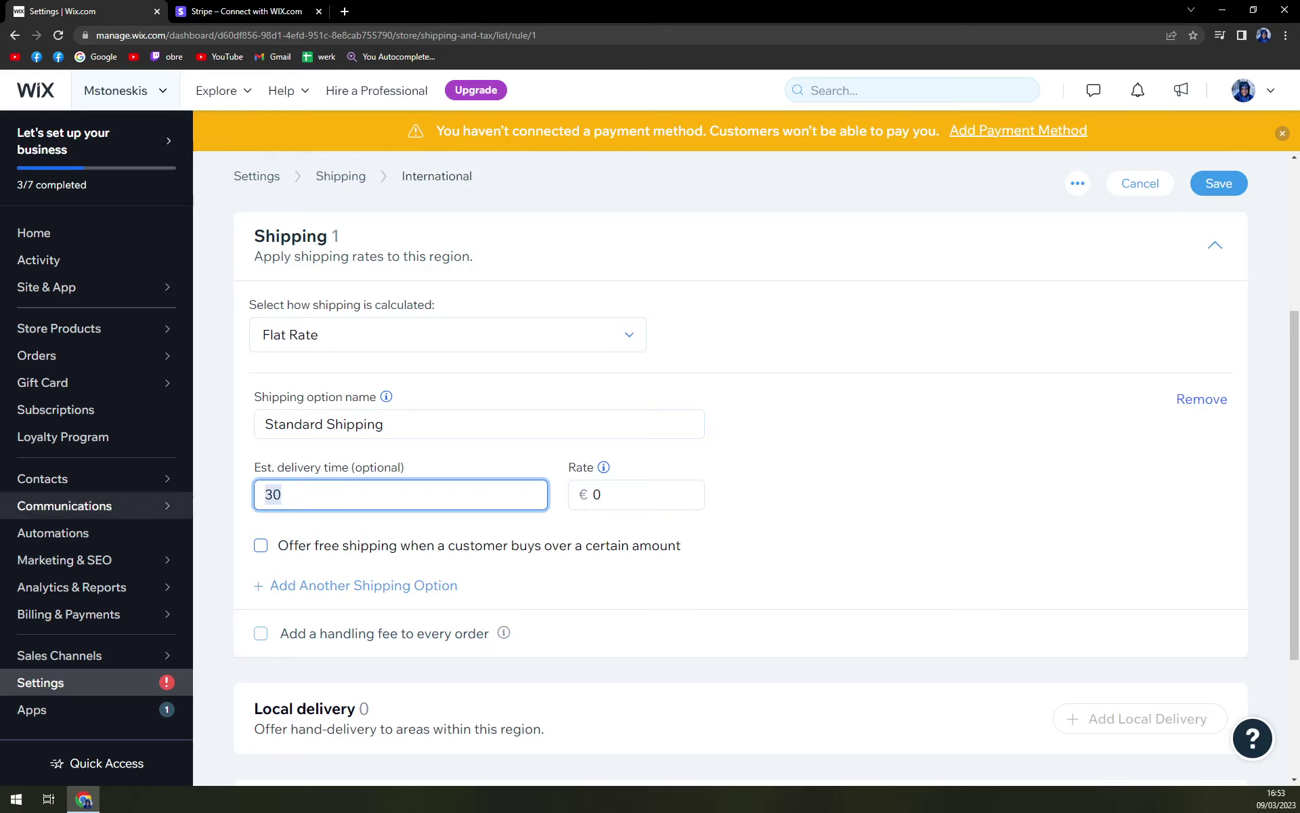
click(921, 510)
key(Tab)
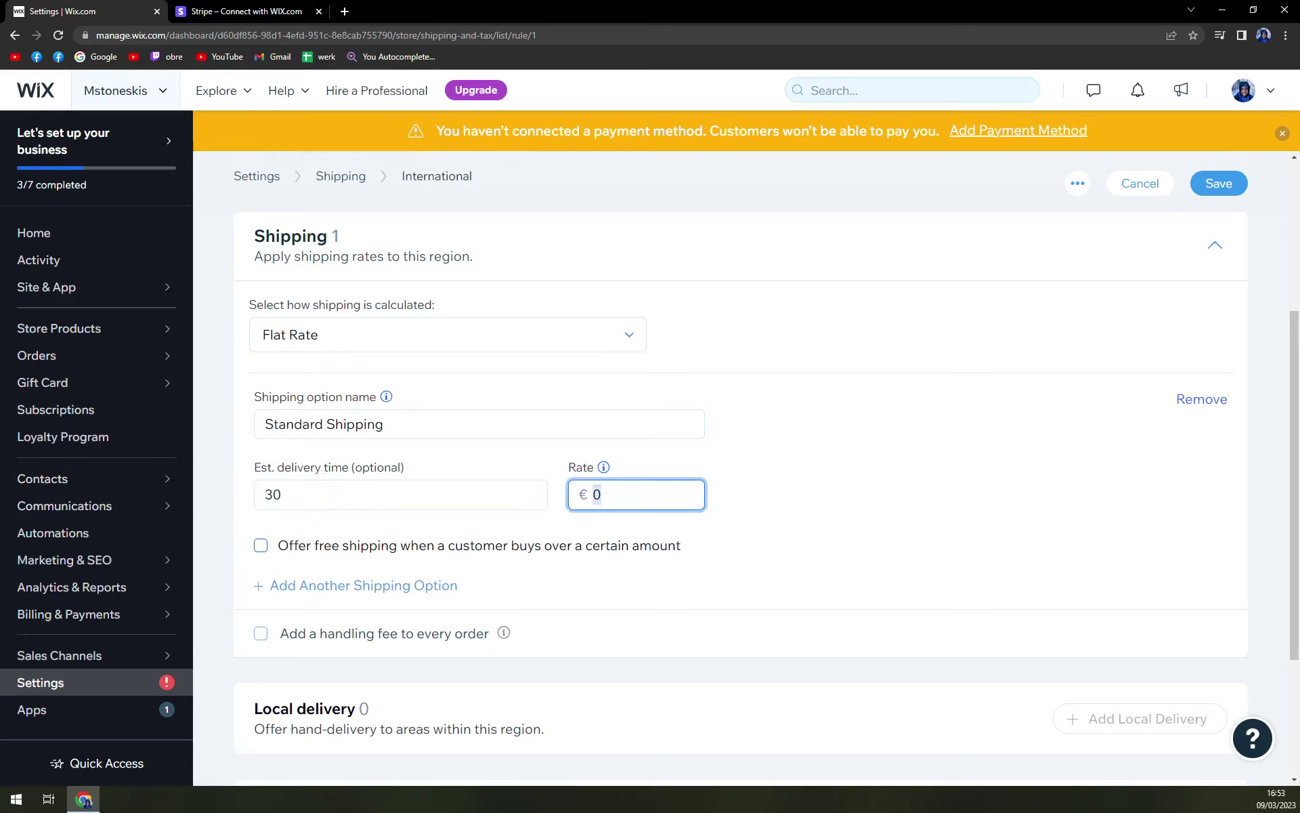
text(30)
click(871, 526)
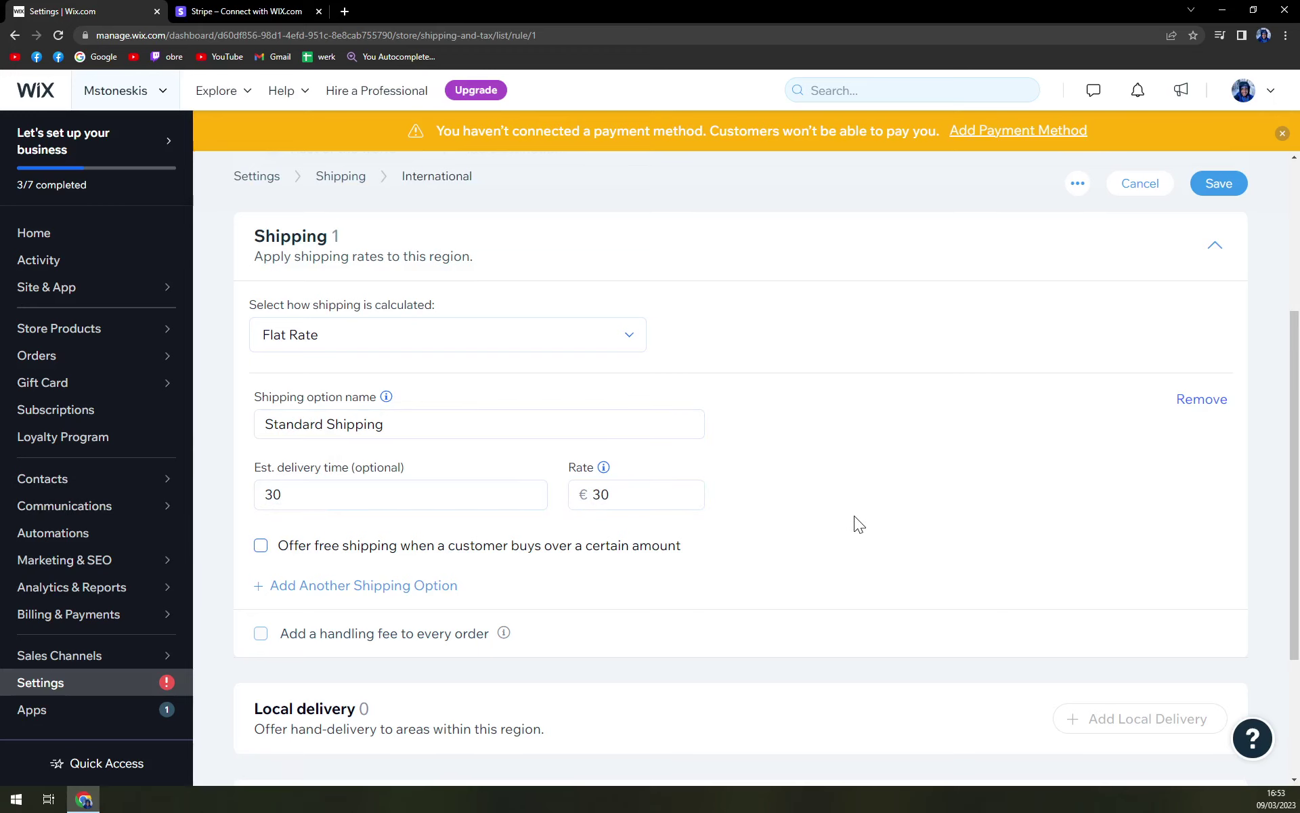
scroll(694, 571, down, 3)
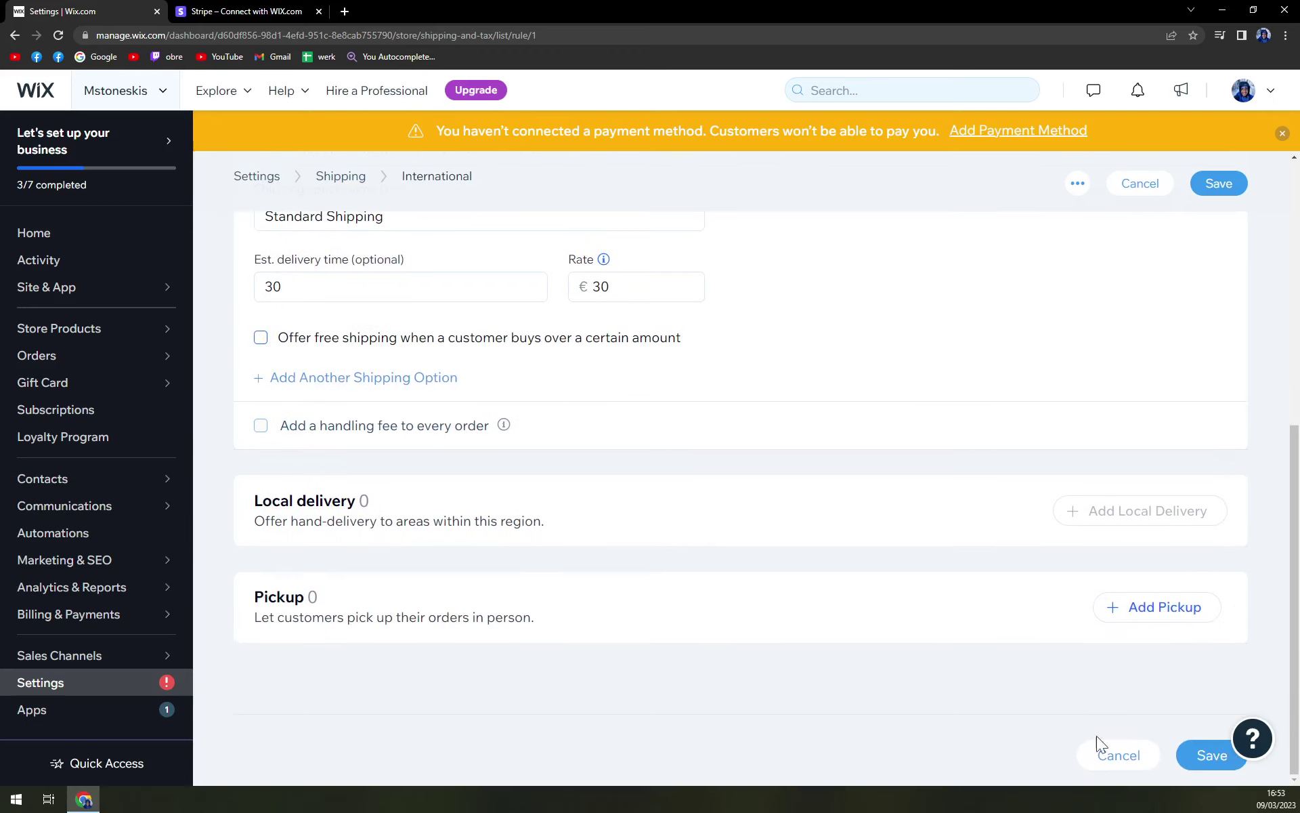
click(1205, 754)
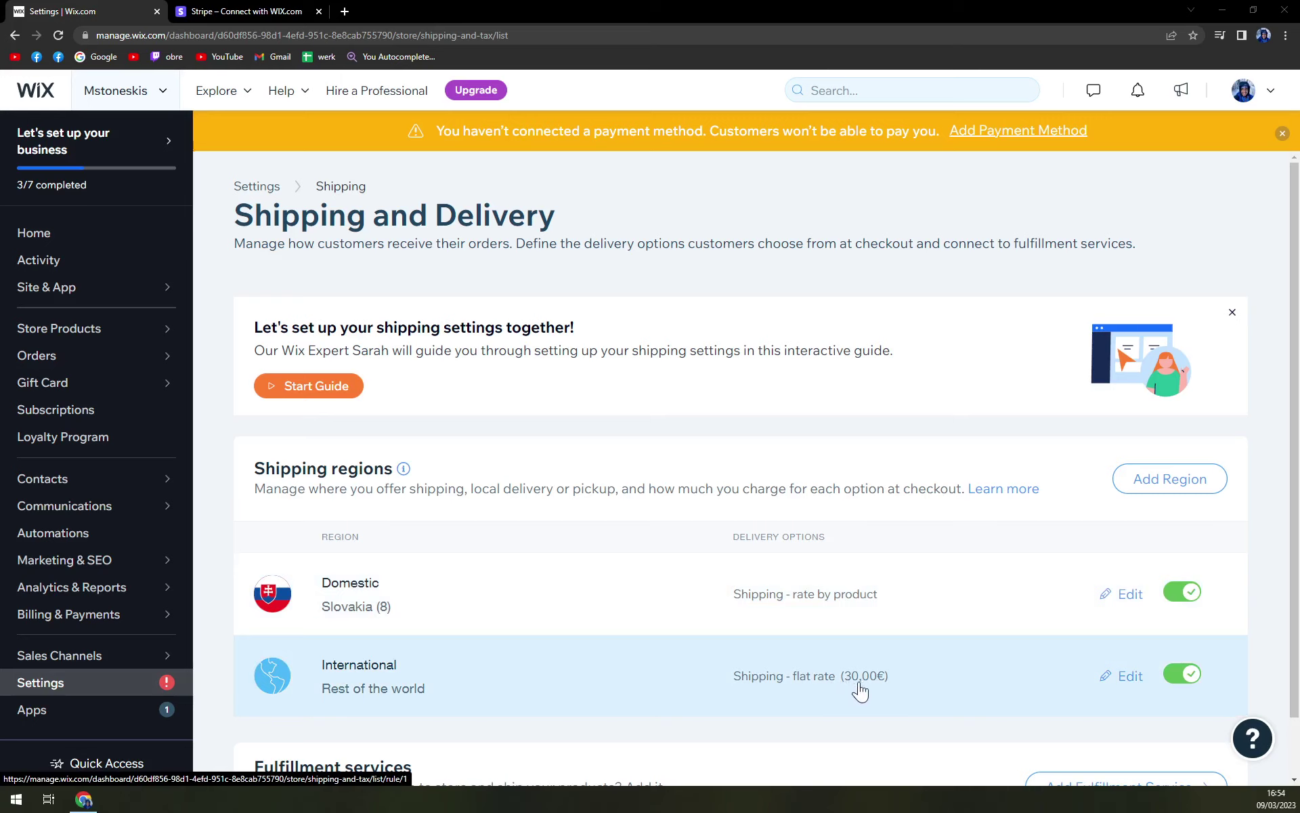
scroll(880, 644, down, 1)
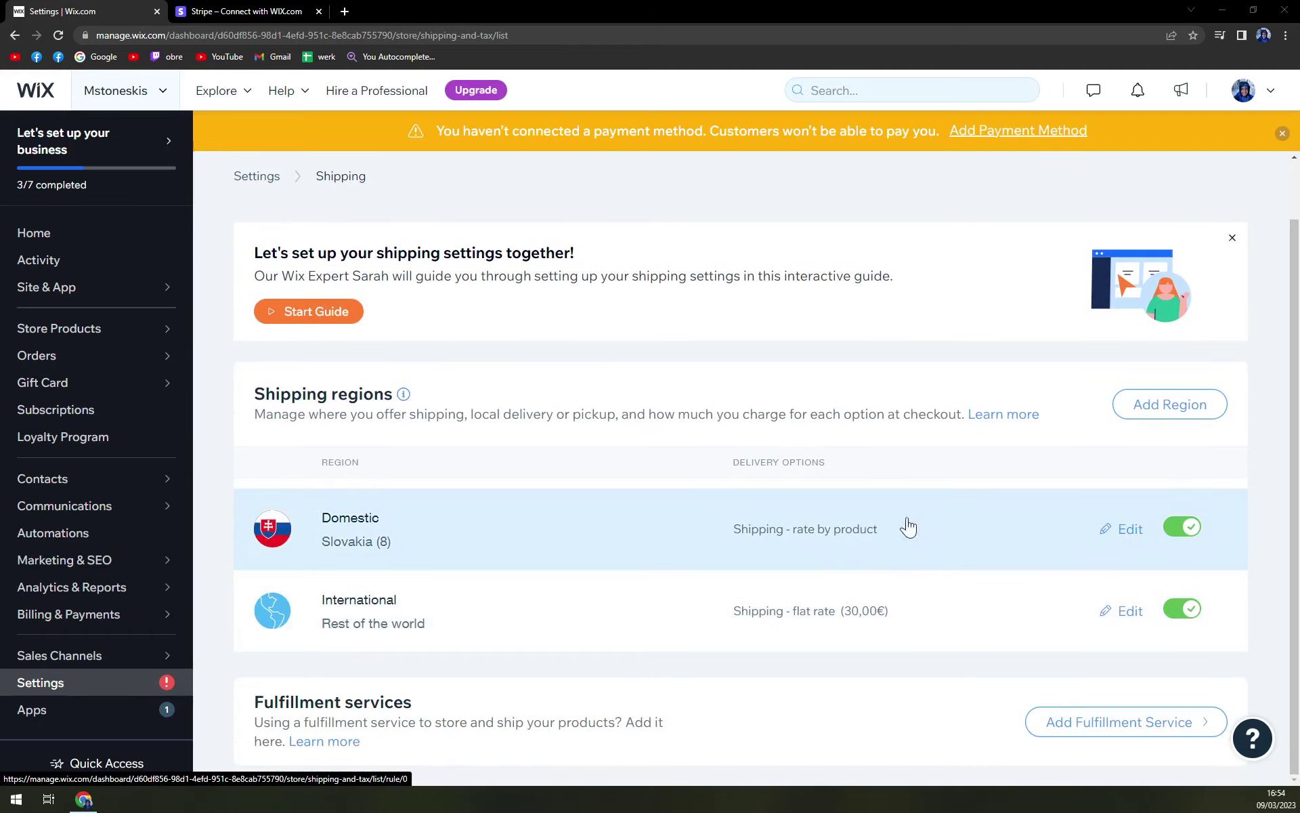
scroll(881, 536, up, 1)
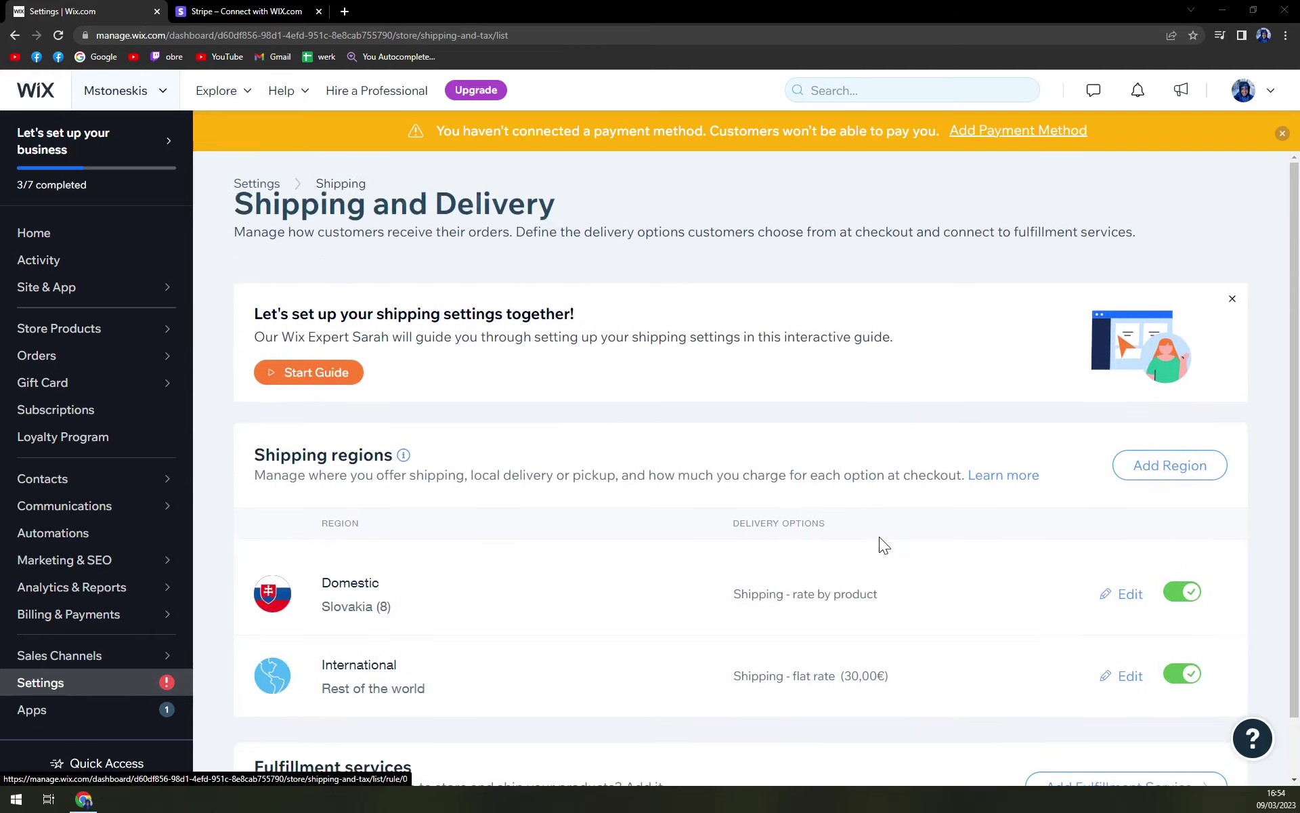
scroll(1043, 603, down, 1)
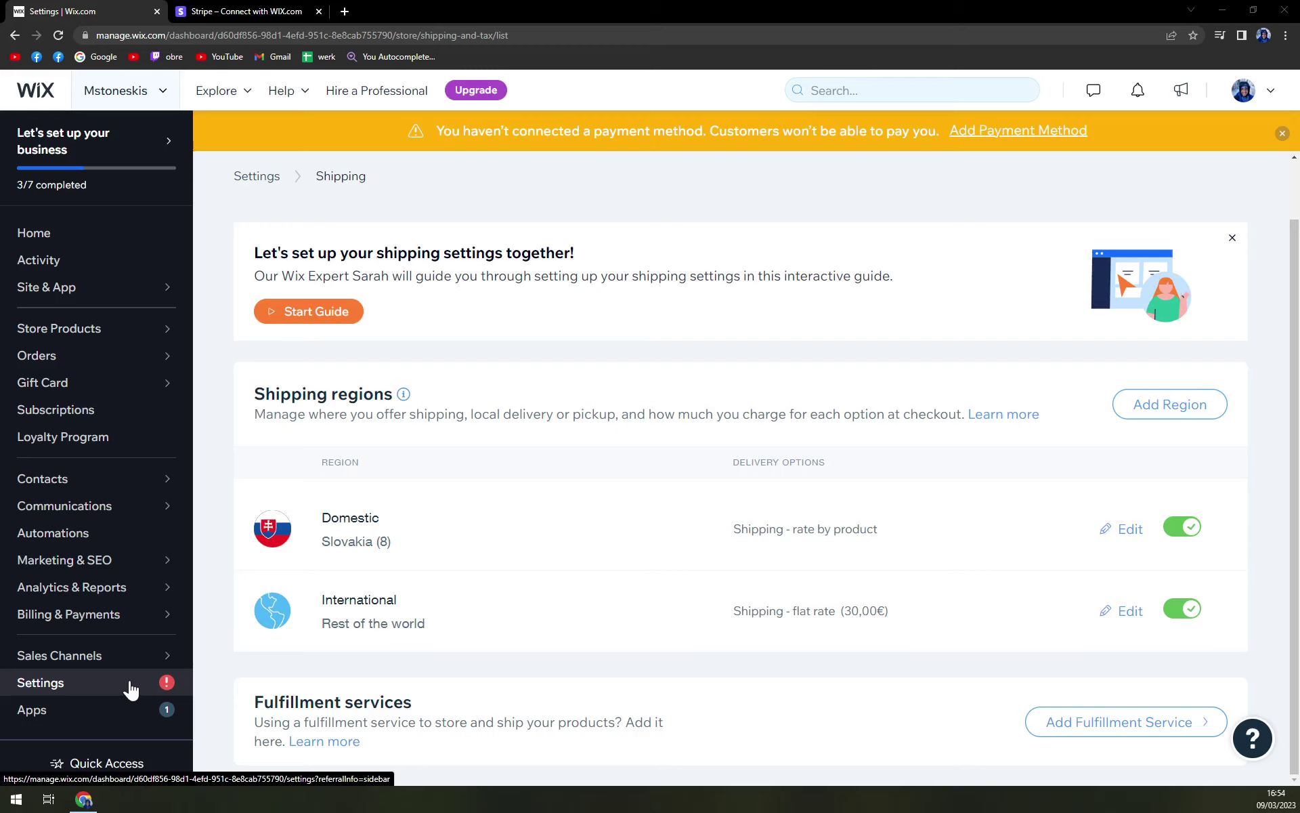
Step: From Settings, open Accept payments and scroll through the Stripe, PayPal and Manual Payments providers
click(130, 689)
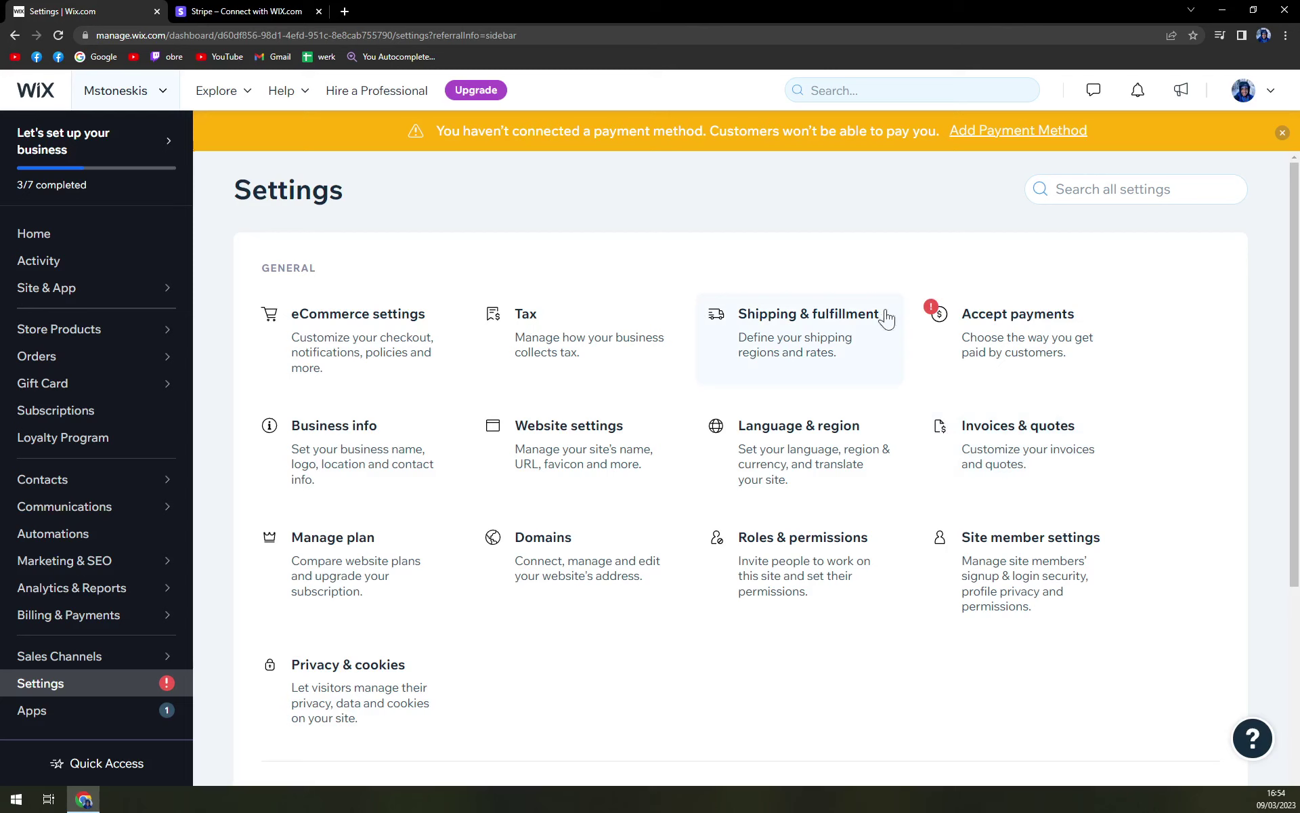
click(998, 347)
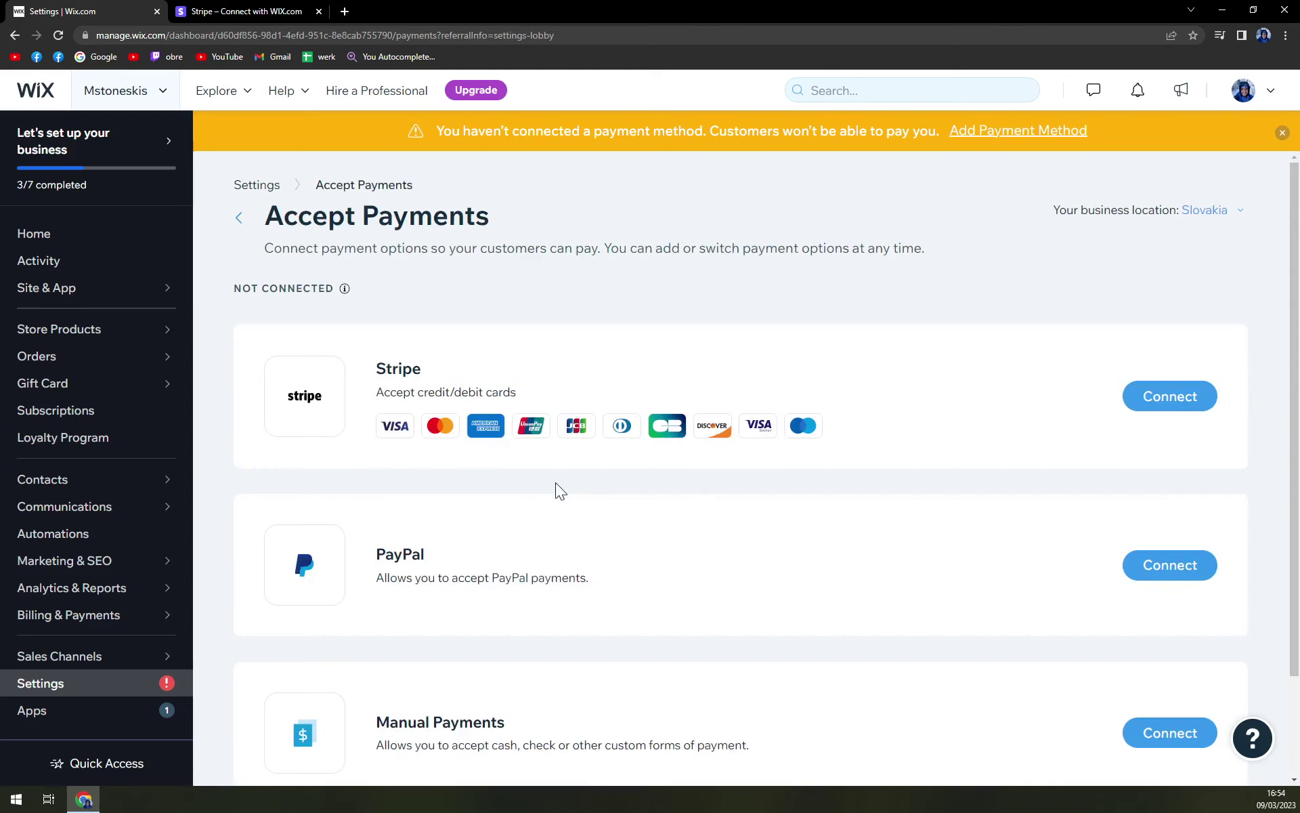
scroll(542, 506, down, 2)
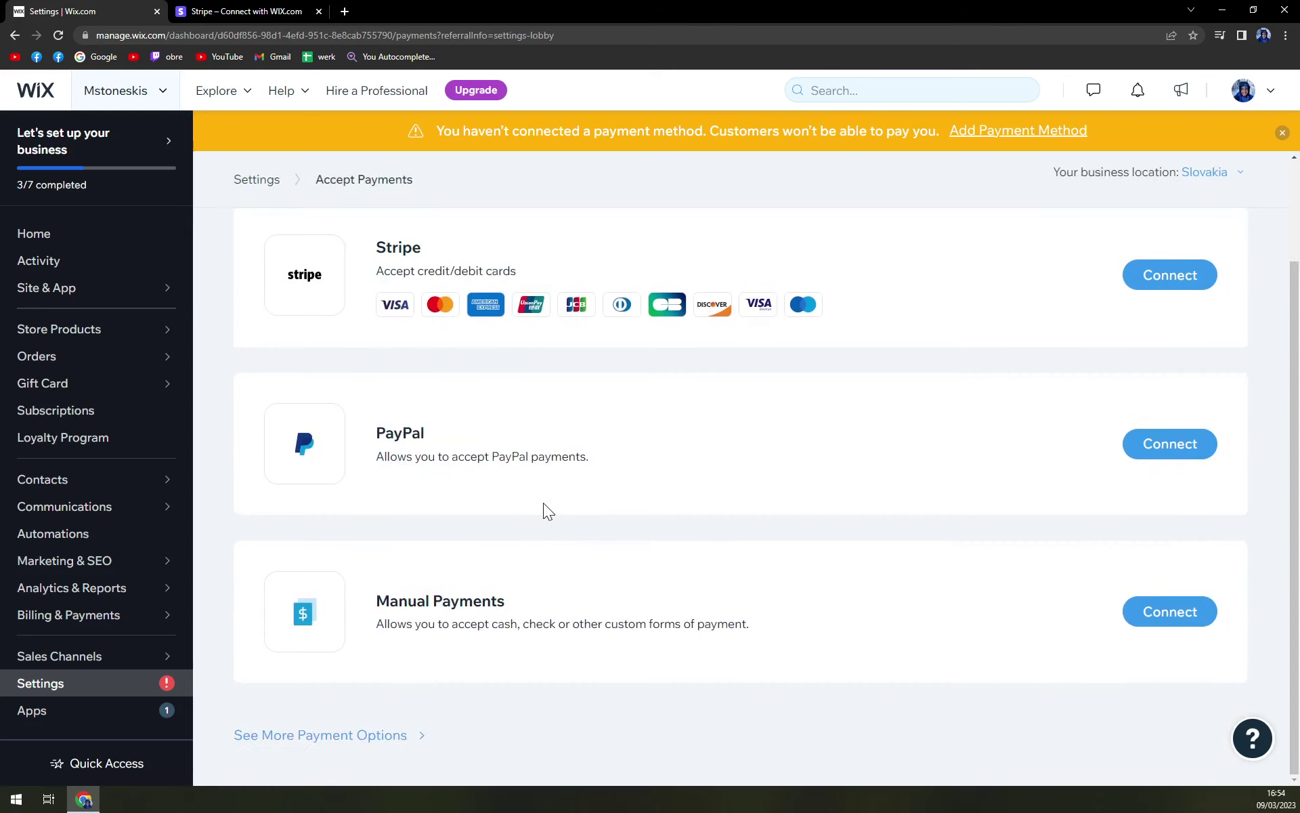
scroll(544, 502, up, 2)
drag(371, 371, 439, 376)
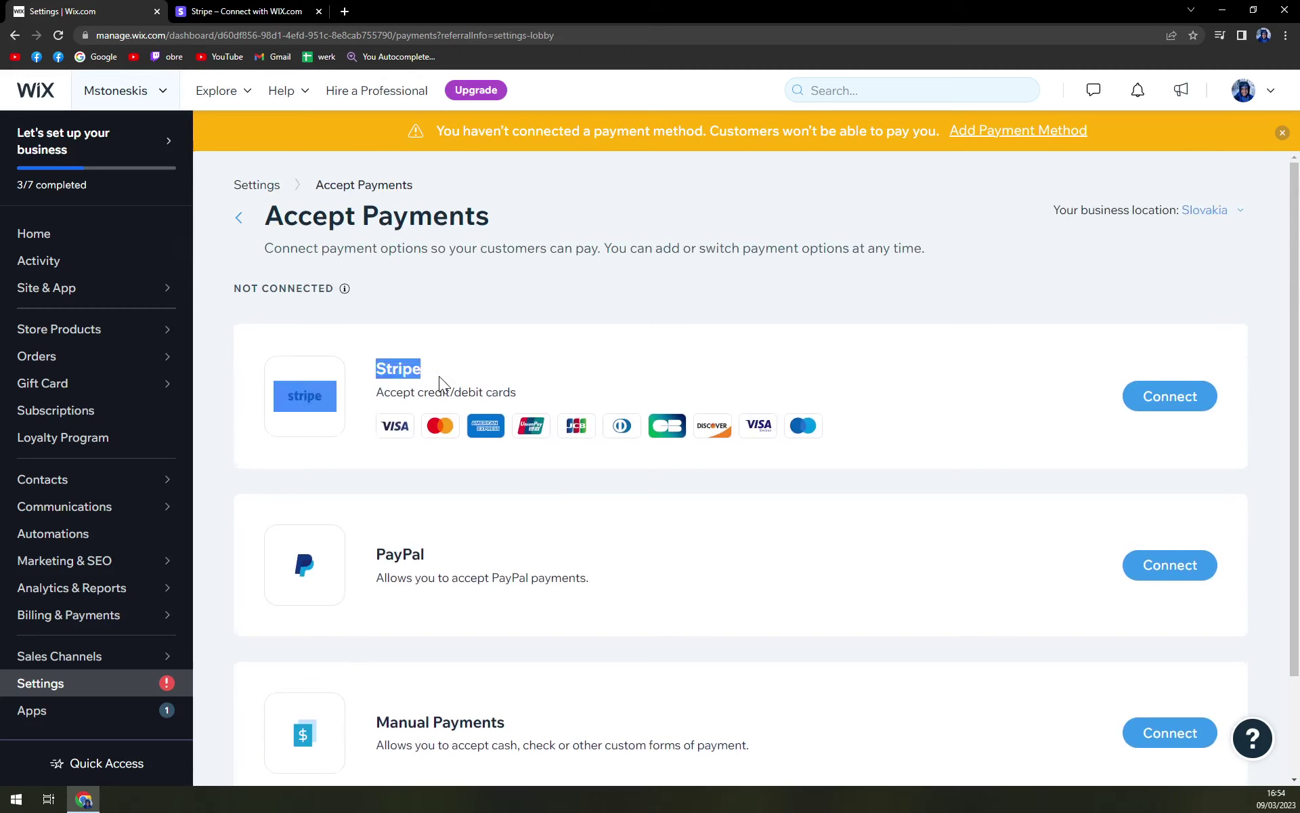
click(439, 376)
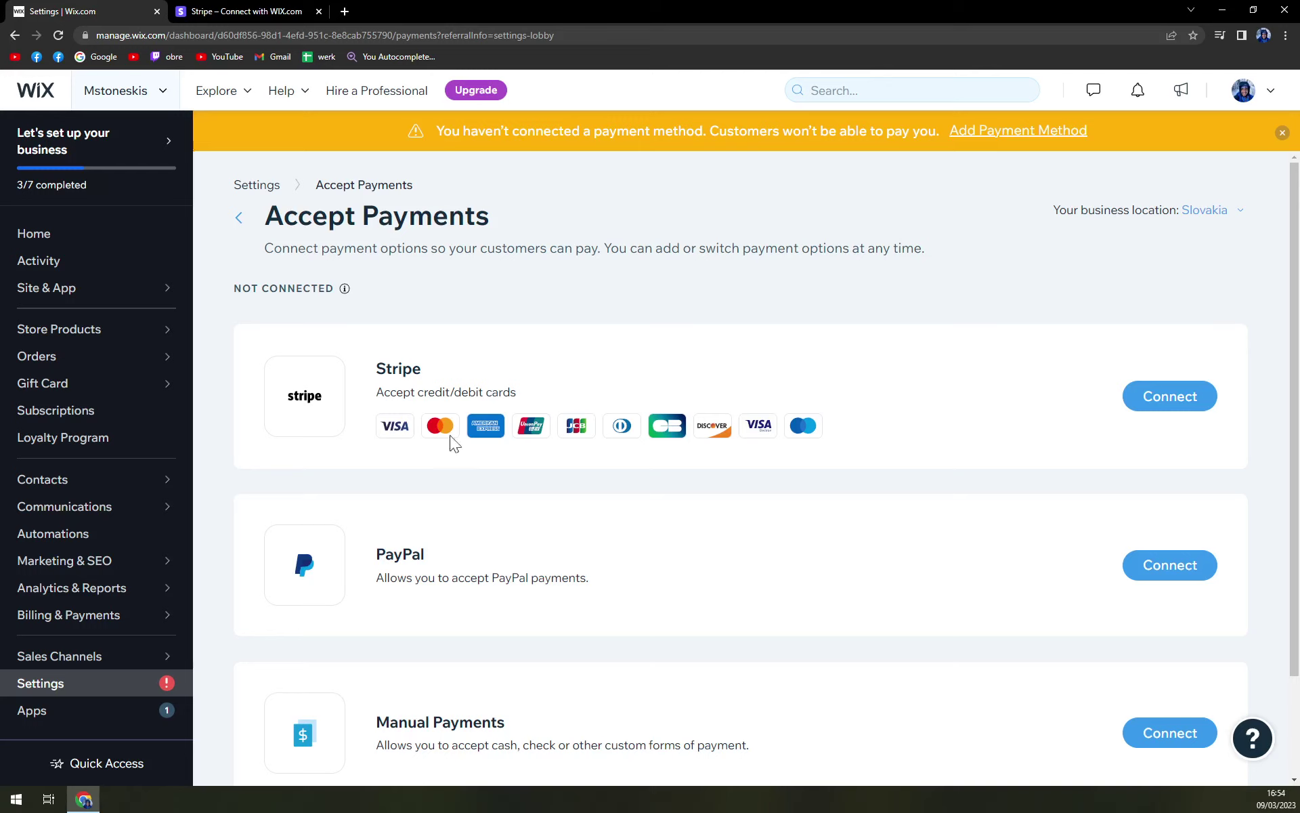
scroll(431, 478, down, 2)
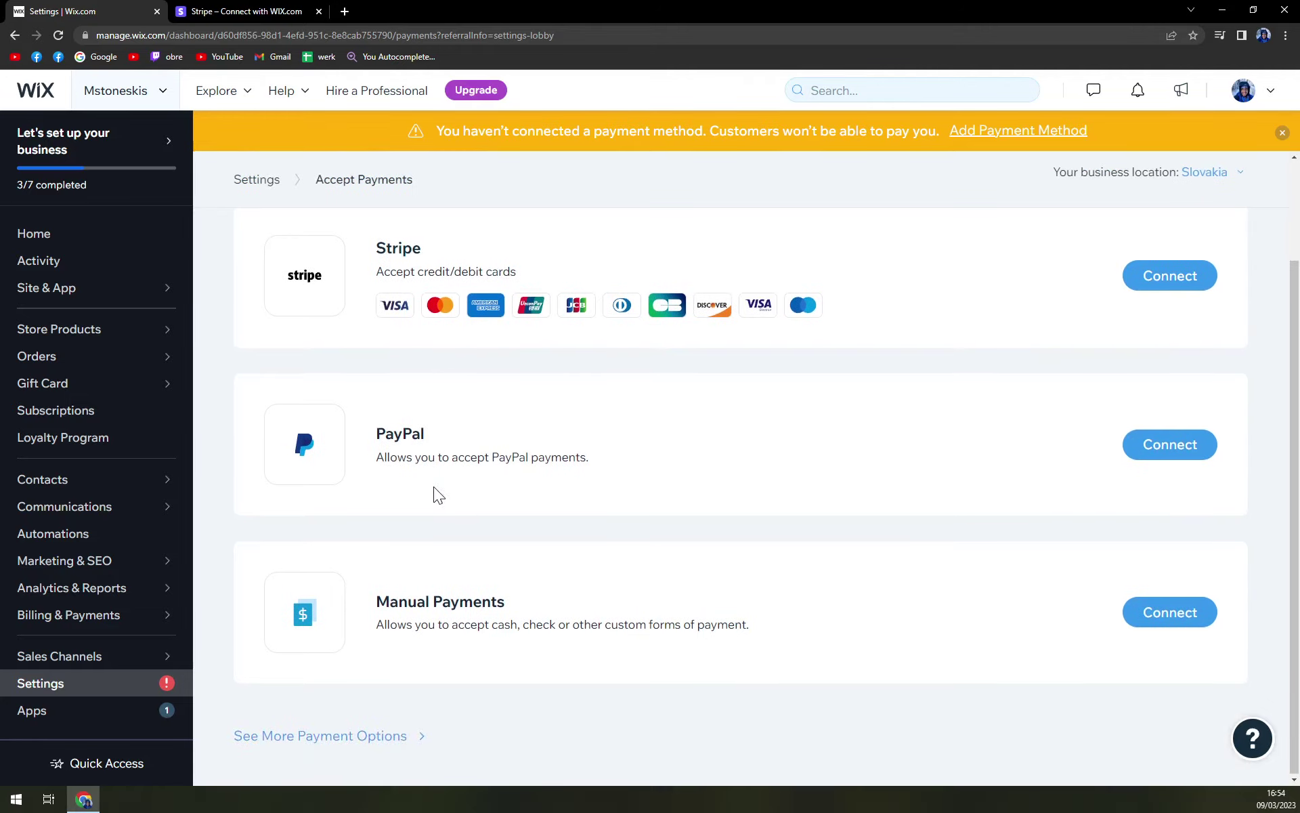